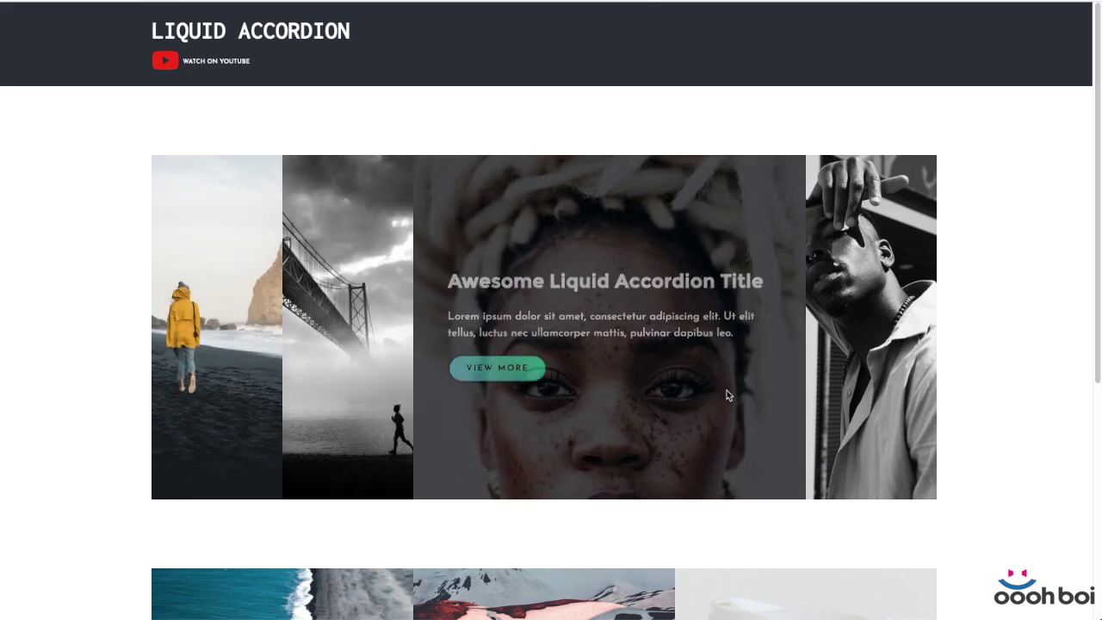
Step: Scroll through the finished liquid accordion examples to review their layout
scroll(1016, 418, down, 4)
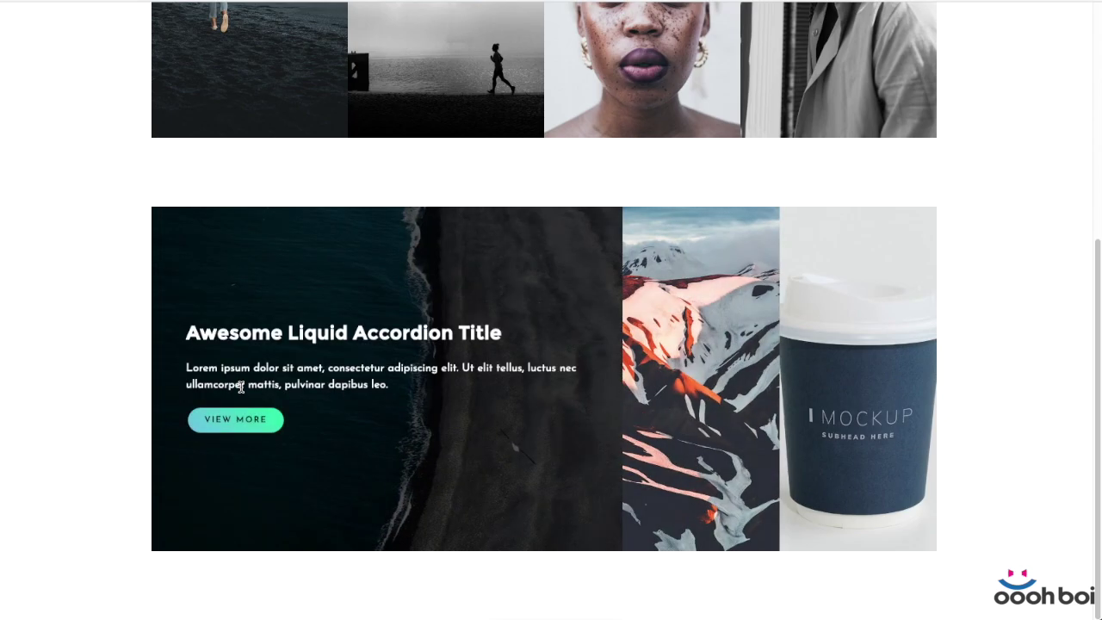
scroll(241, 387, up, 4)
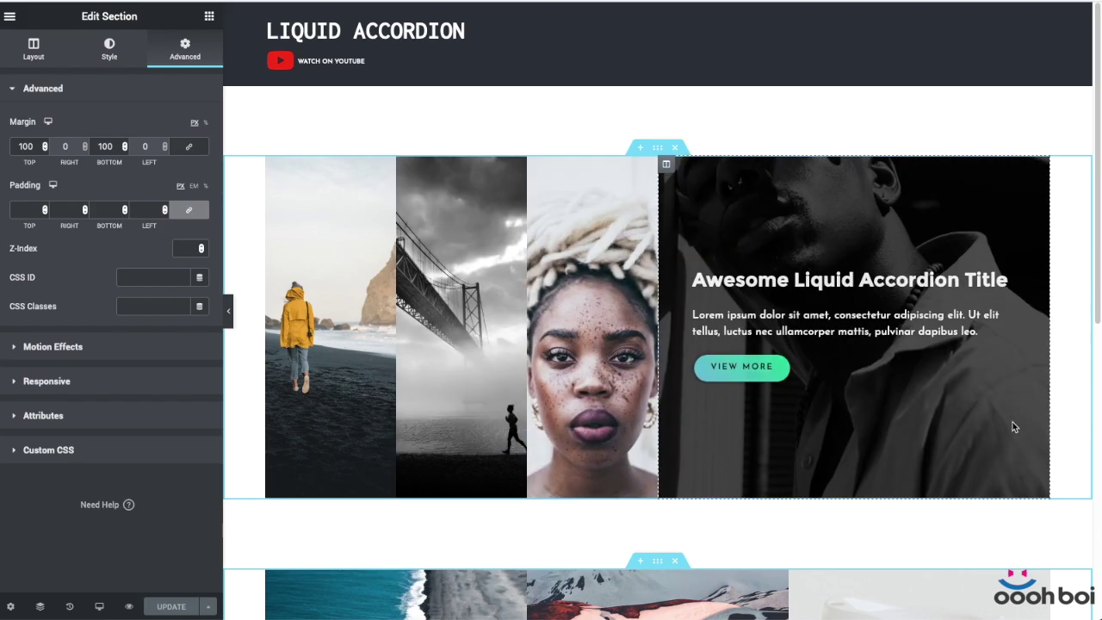
scroll(1012, 422, down, 4)
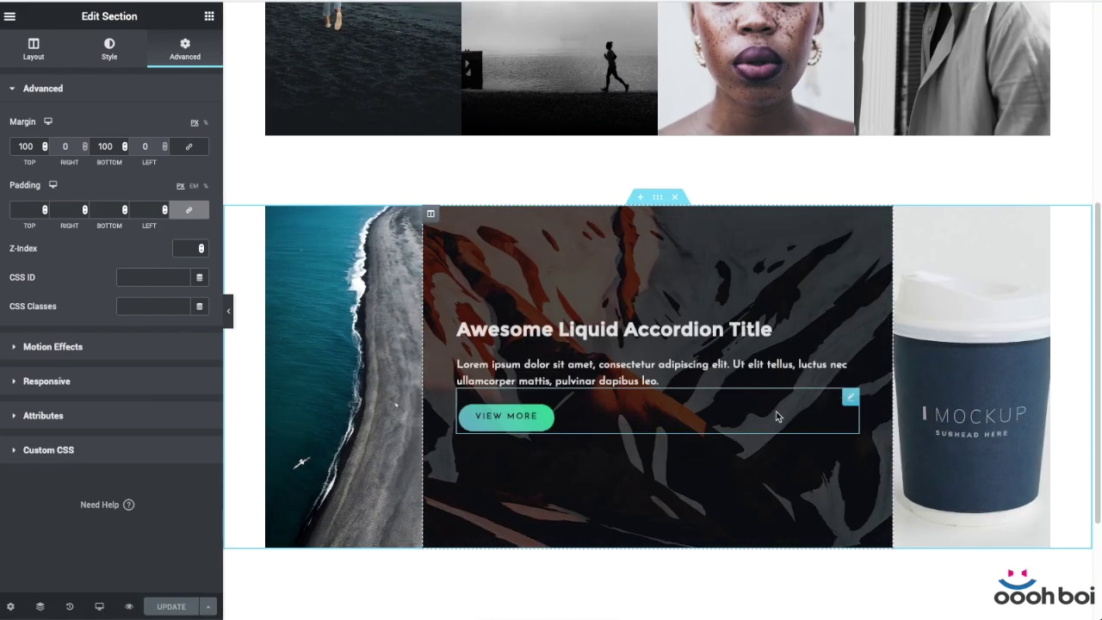
scroll(778, 417, up, 4)
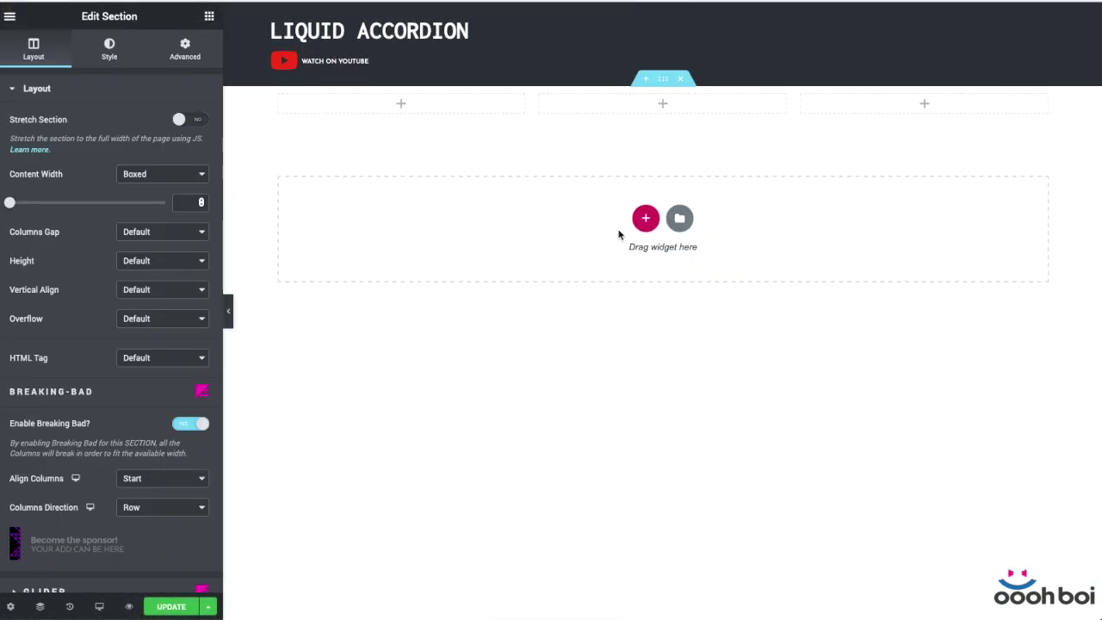
Step: Set the new section's top and bottom margin to 100 px
click(179, 61)
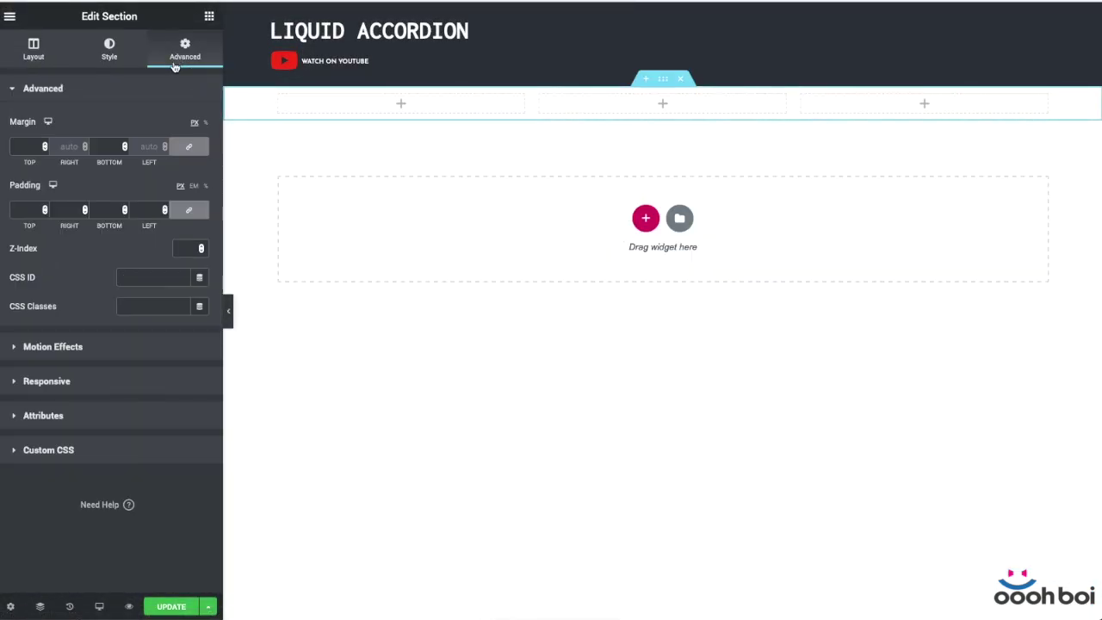
click(25, 146)
text(100)
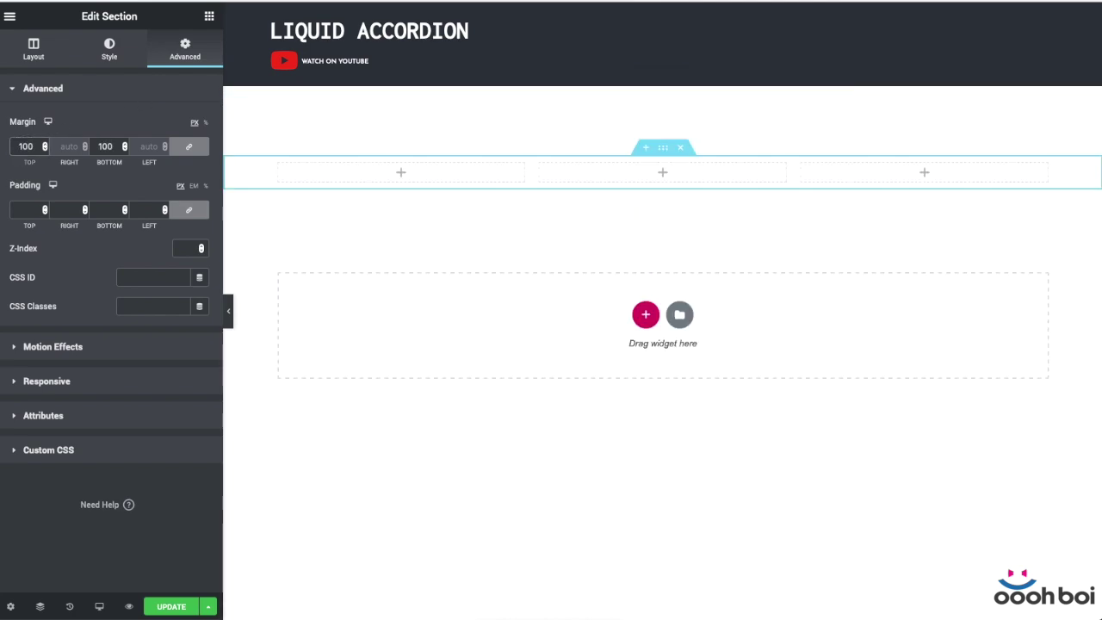
click(452, 180)
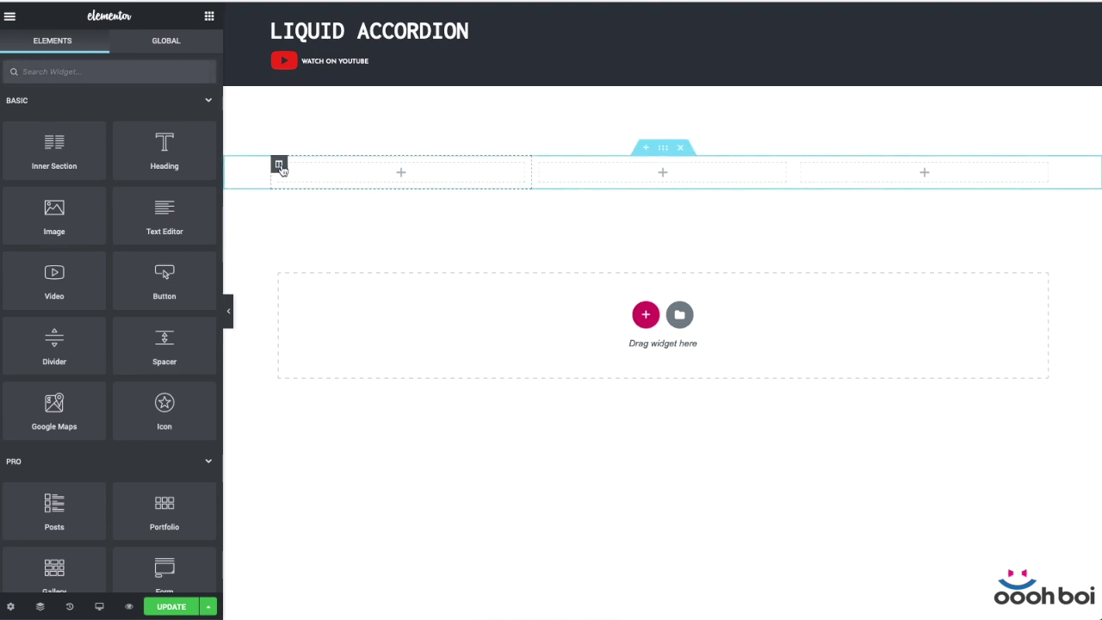
Step: Give the first column the CSS class liquid-column
click(279, 164)
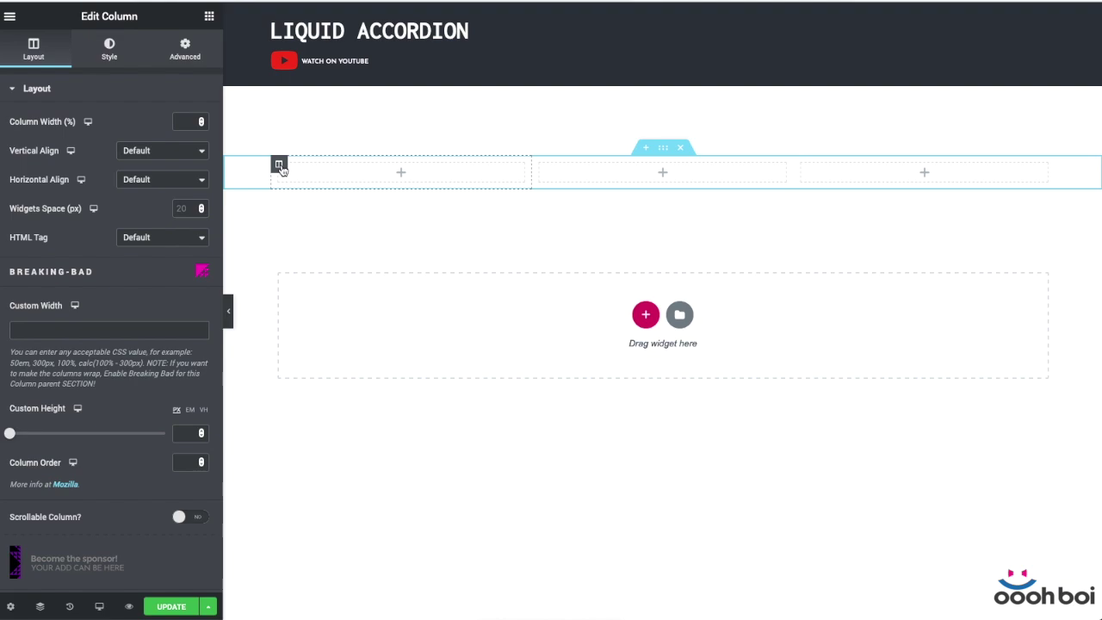
click(179, 61)
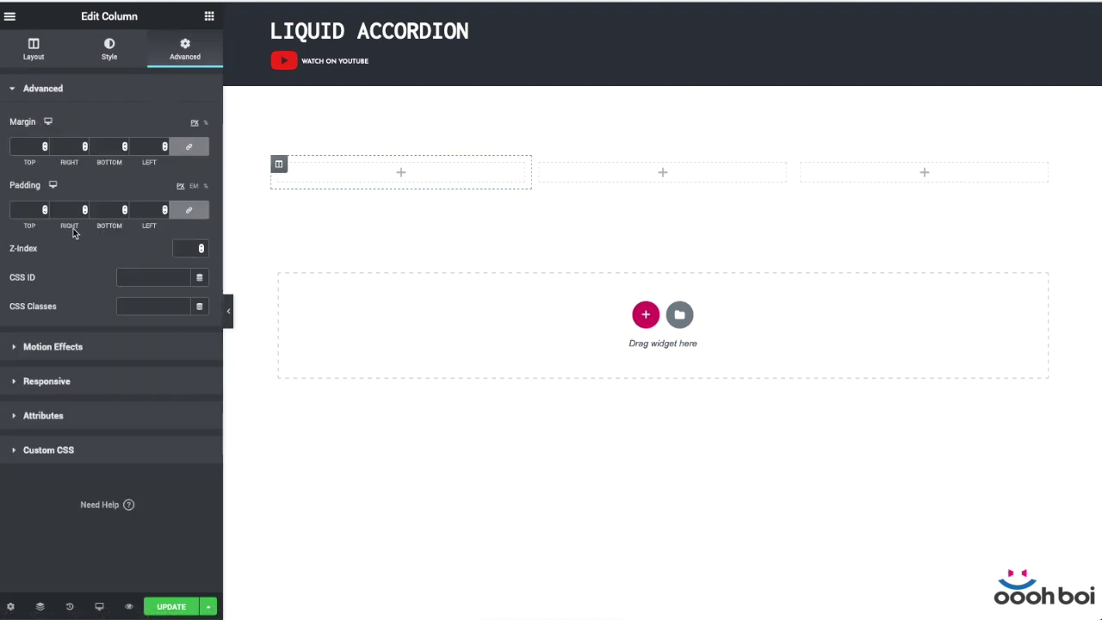
click(132, 305)
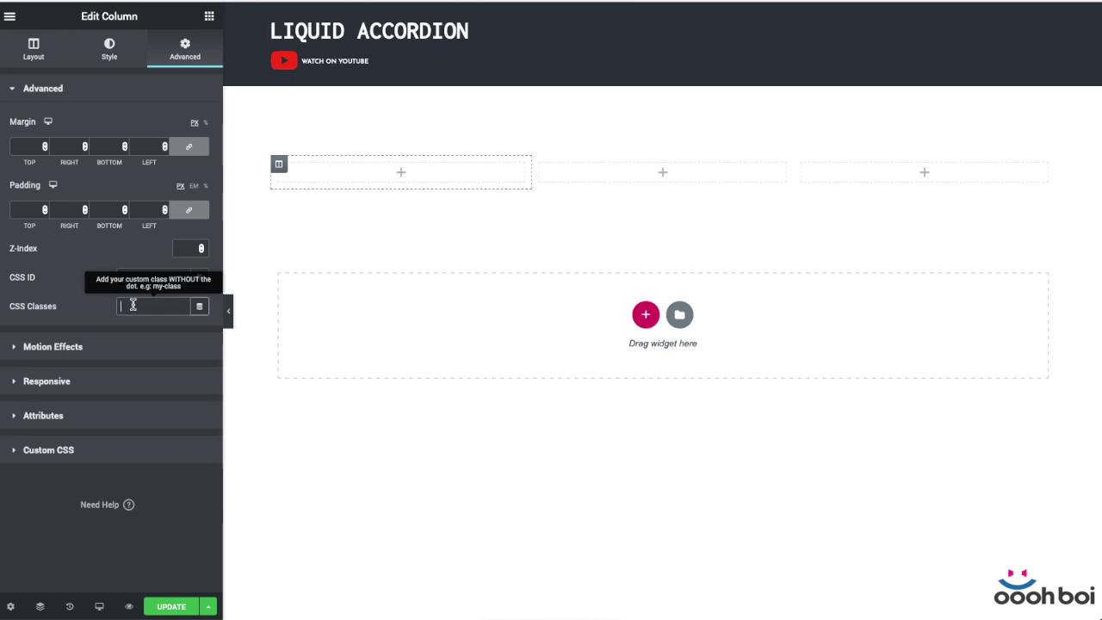
text(liquid-column)
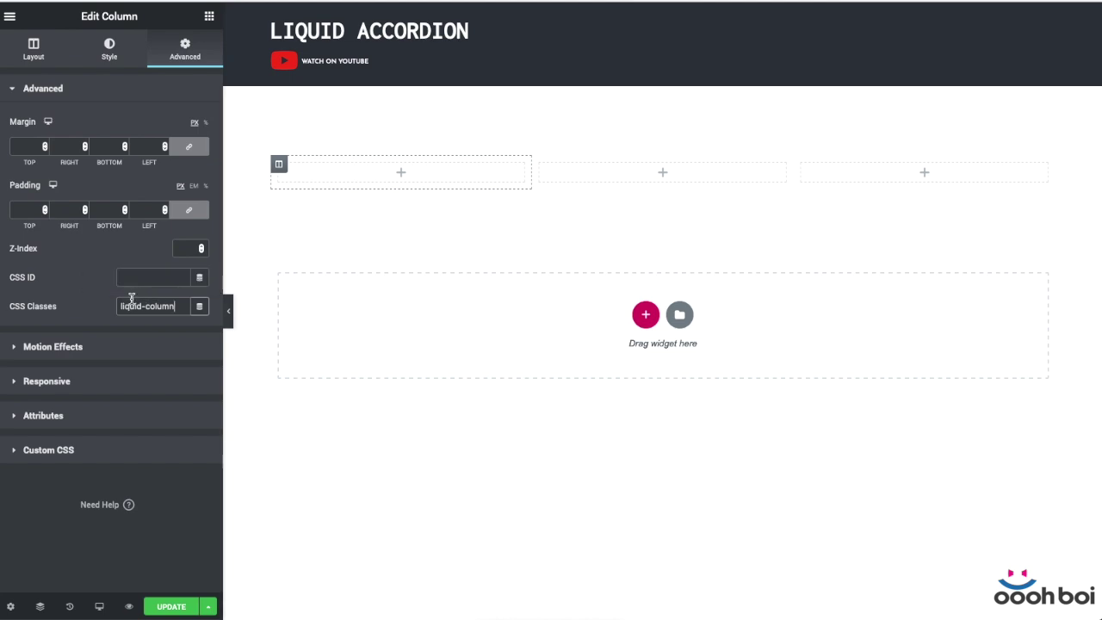
drag(177, 307, 120, 306)
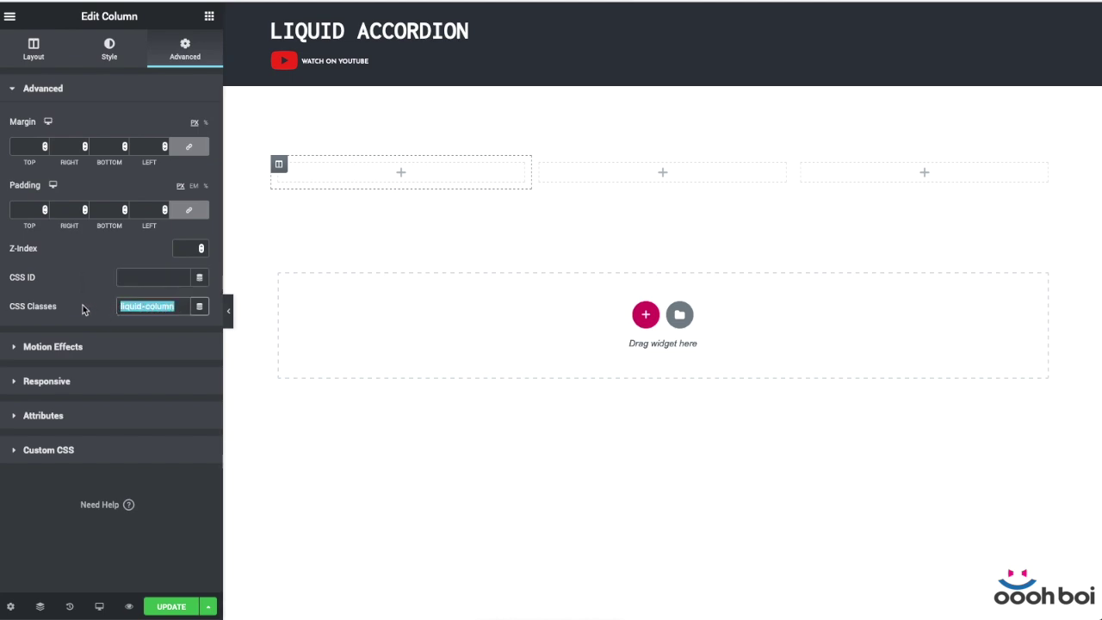
click(84, 309)
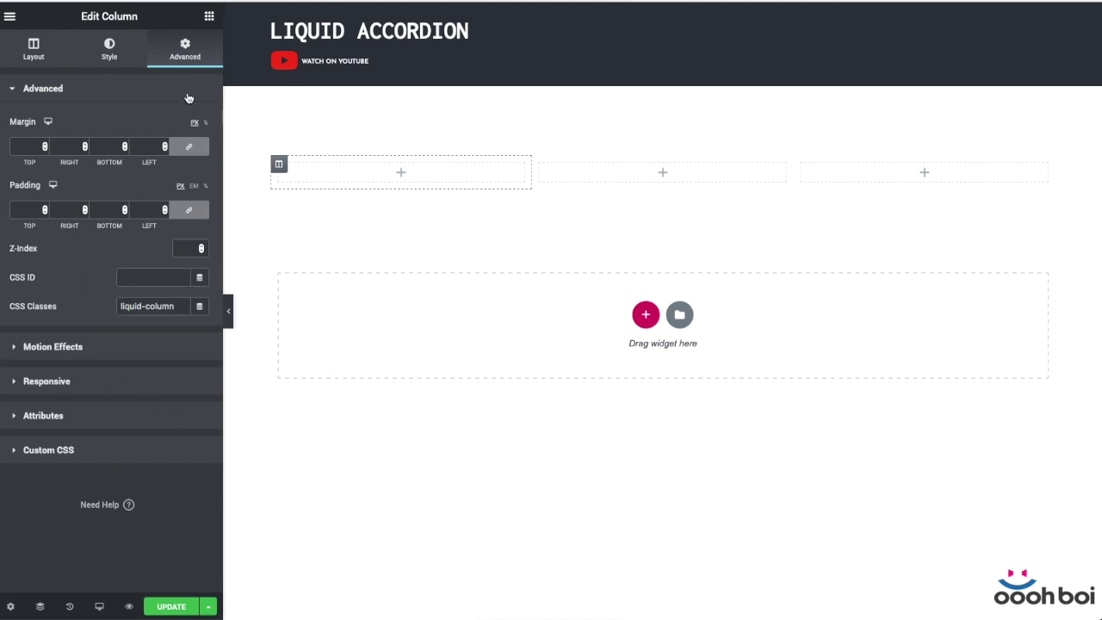
Step: Set the first column's vertical alignment to Middle
click(35, 48)
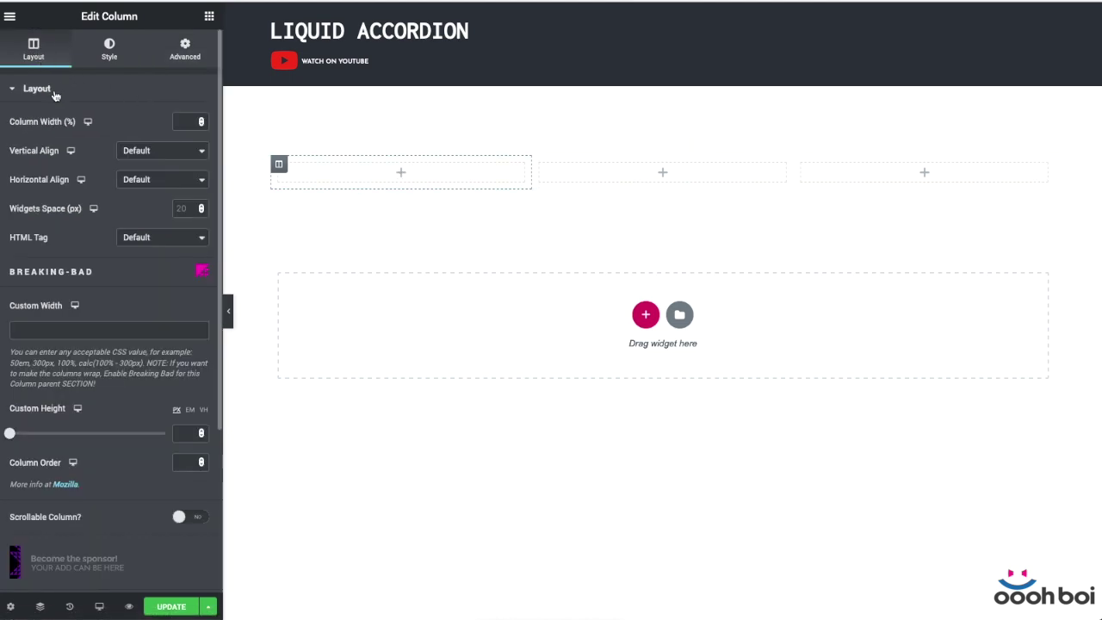
click(139, 152)
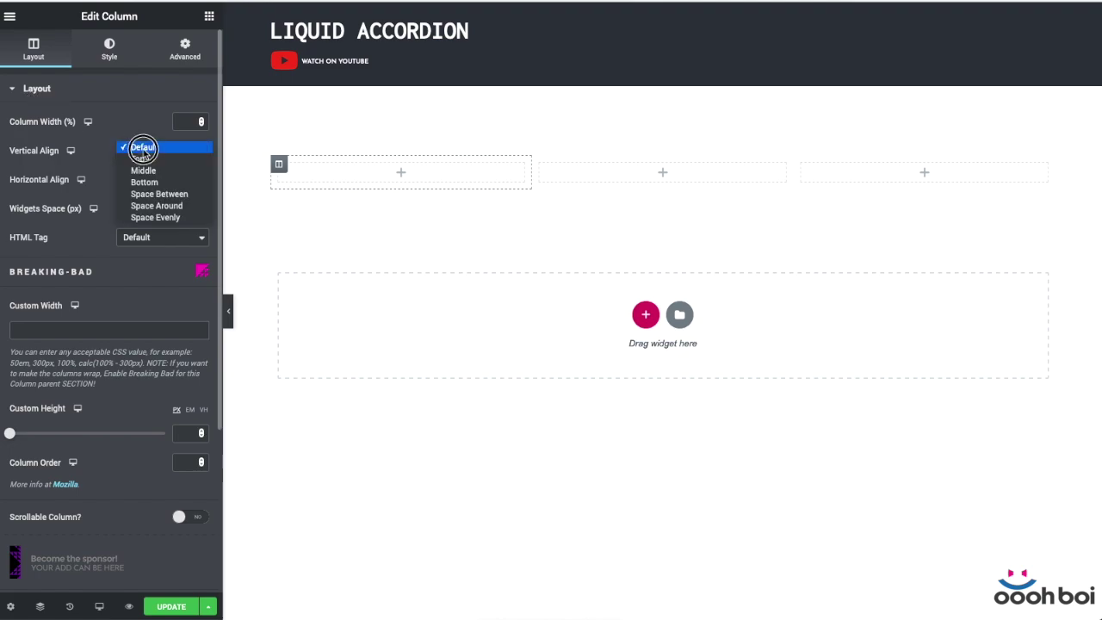
click(143, 170)
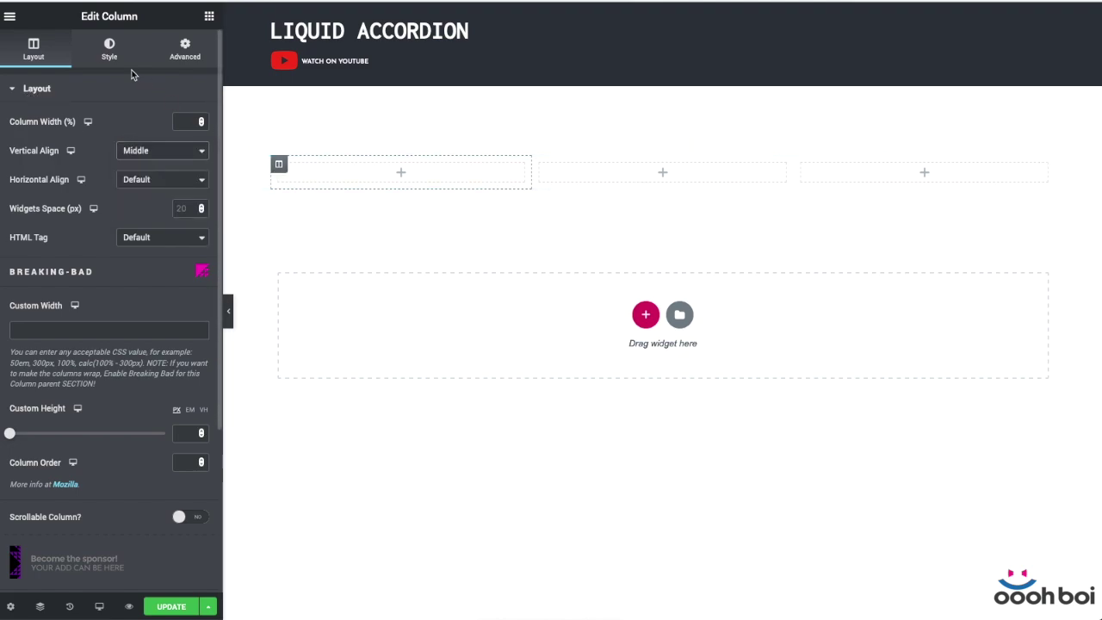
click(110, 54)
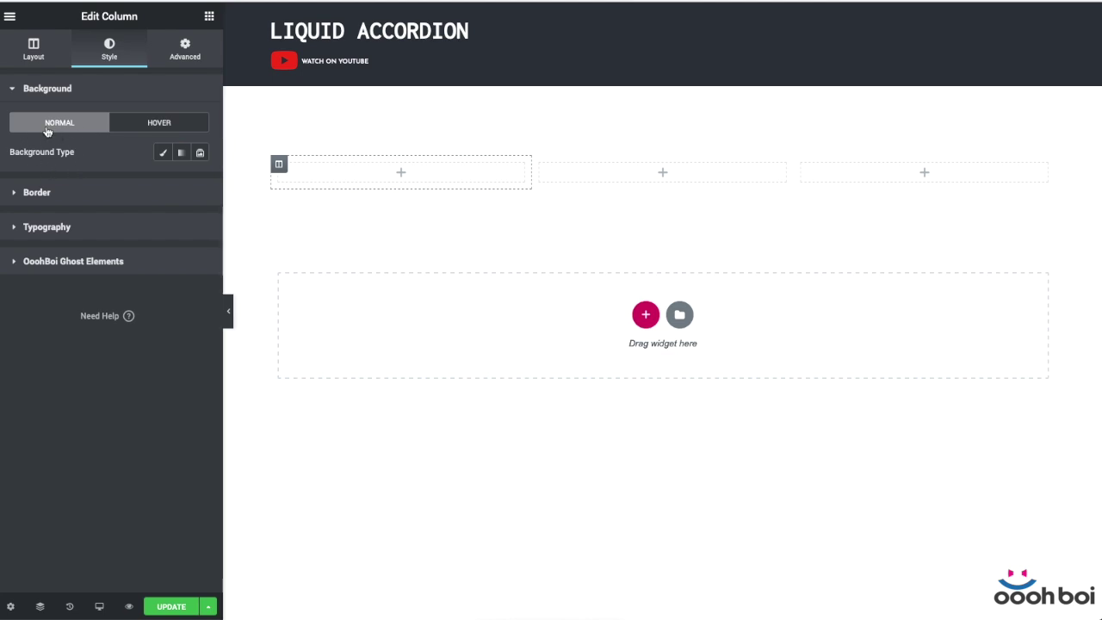
Step: Give the first column a Classic background type
click(164, 154)
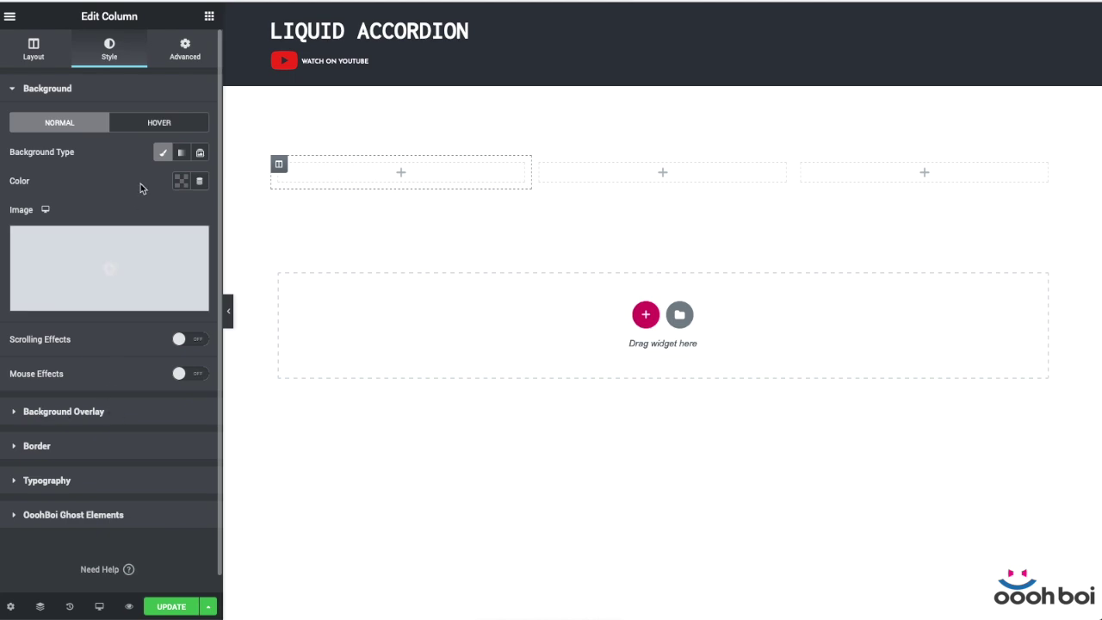
click(162, 154)
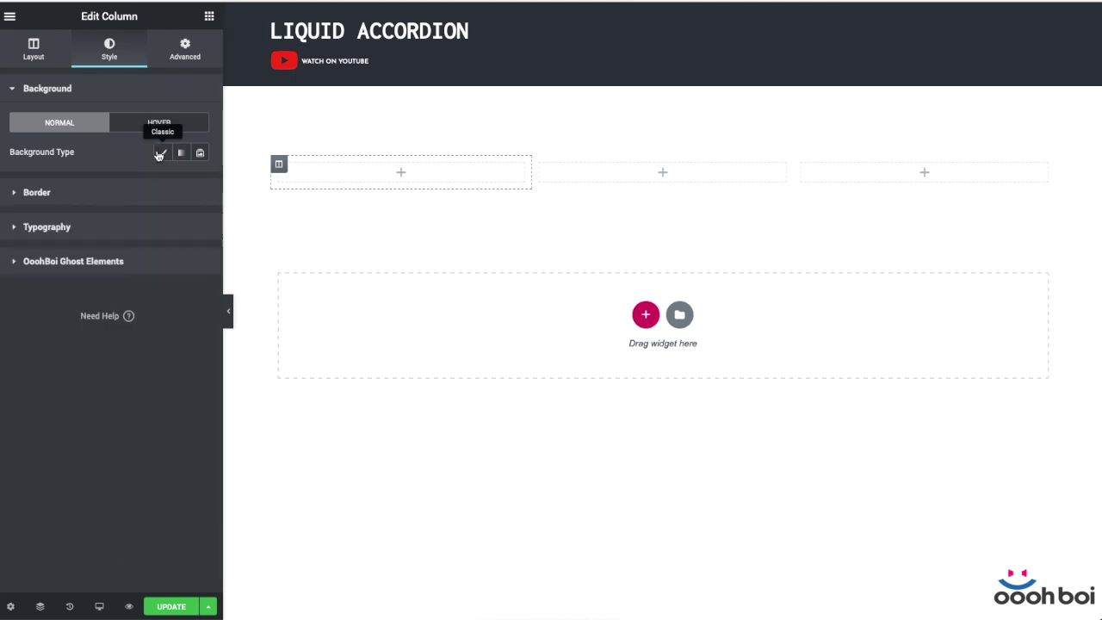
click(160, 153)
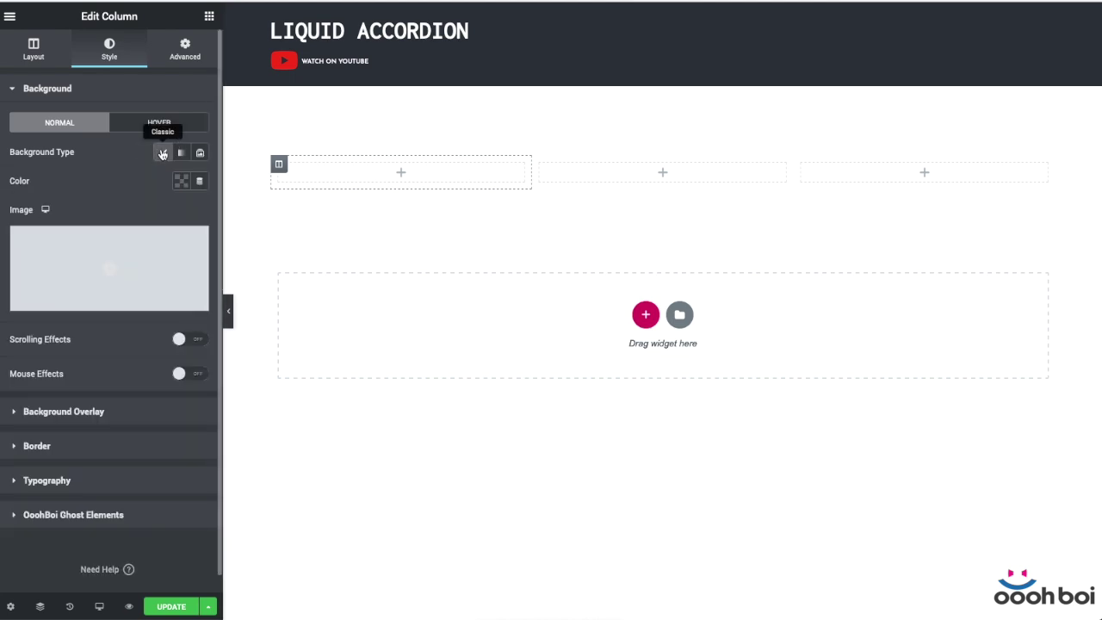
Step: Pick the 900×1600 seashore photo of a person in a yellow coat as the Classic overlay image
click(82, 413)
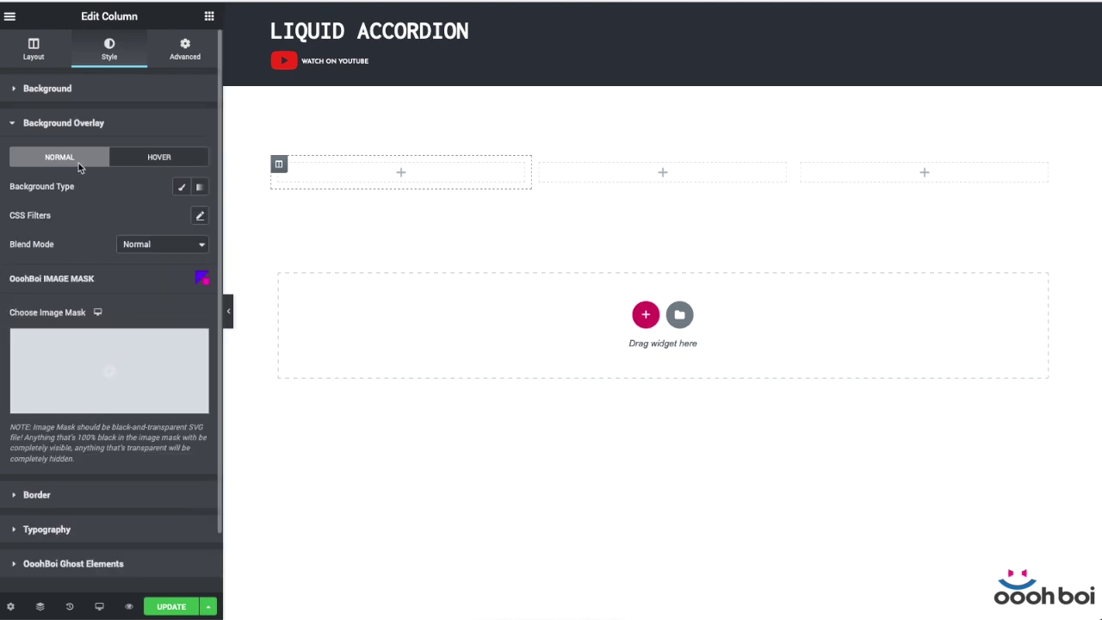
click(181, 186)
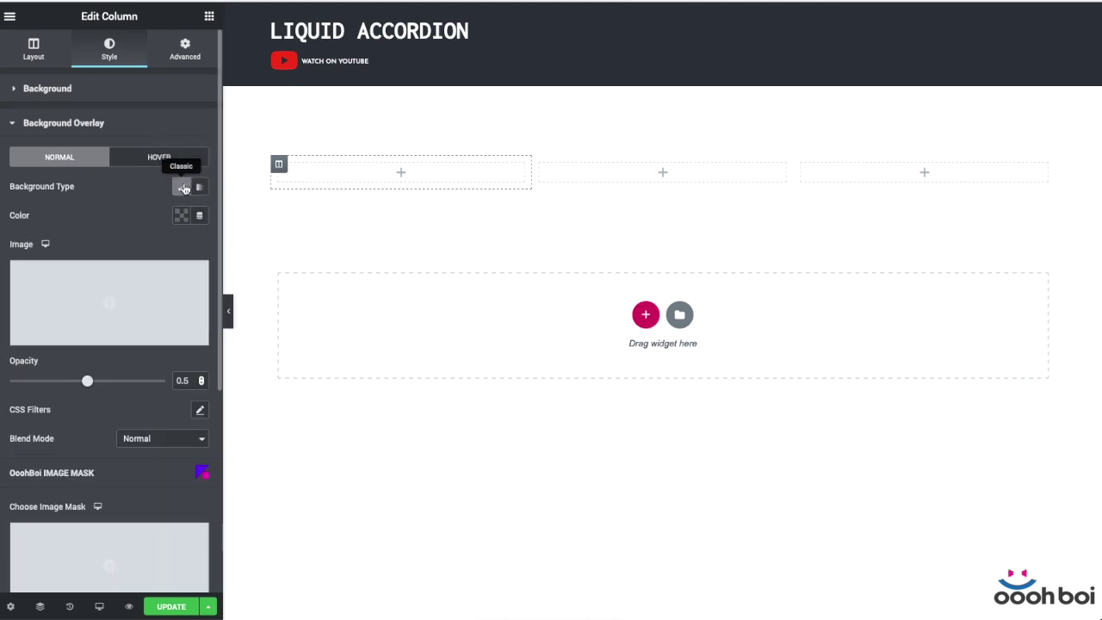
click(160, 293)
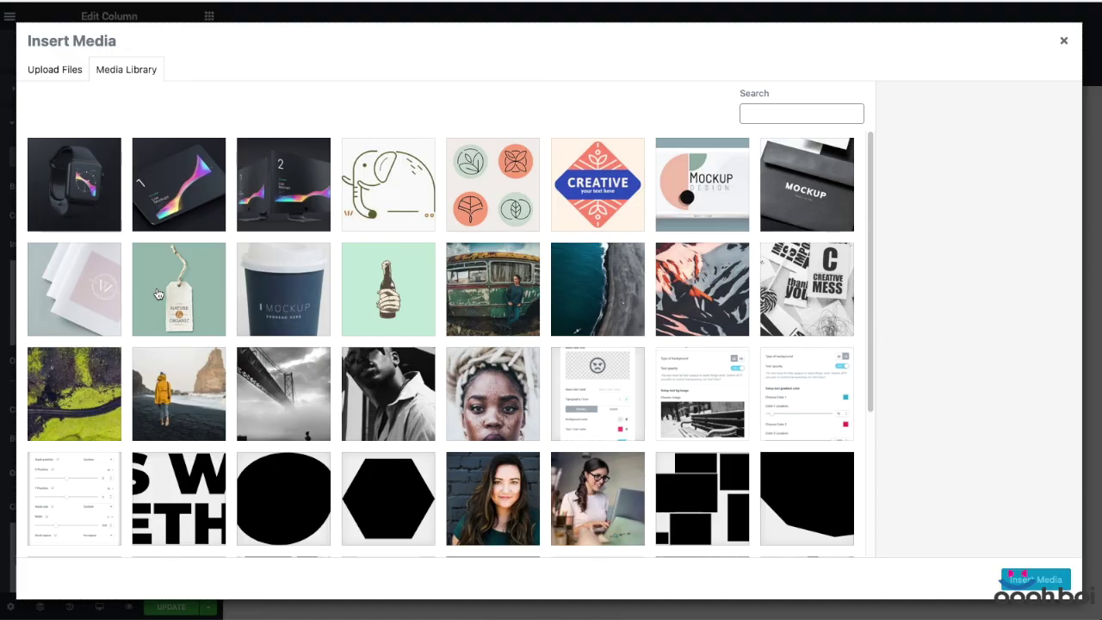
click(176, 411)
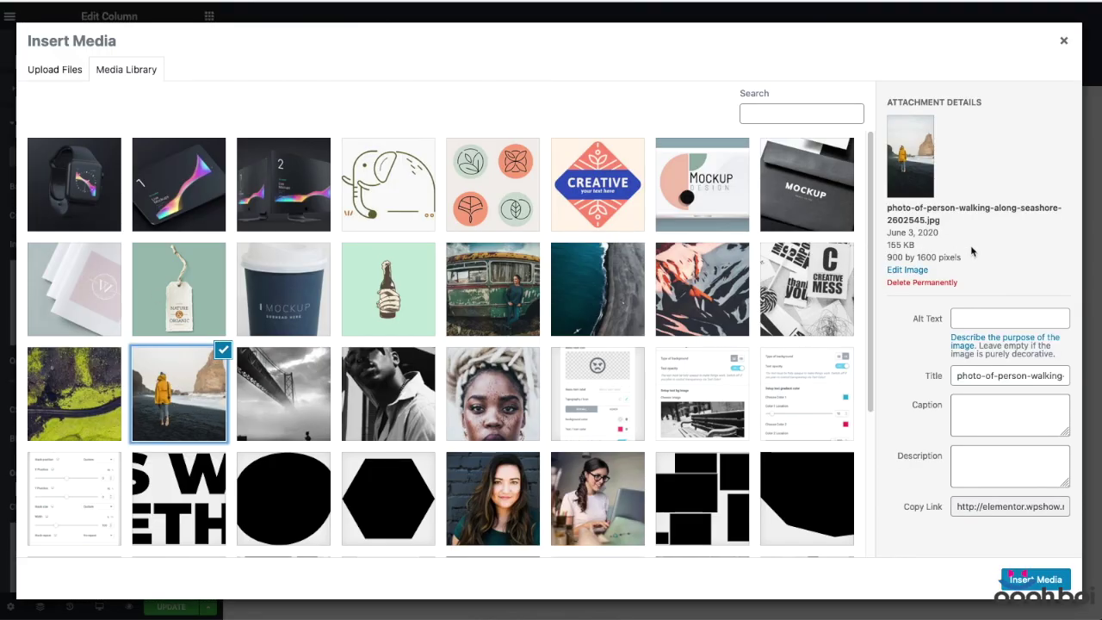
drag(961, 258, 888, 257)
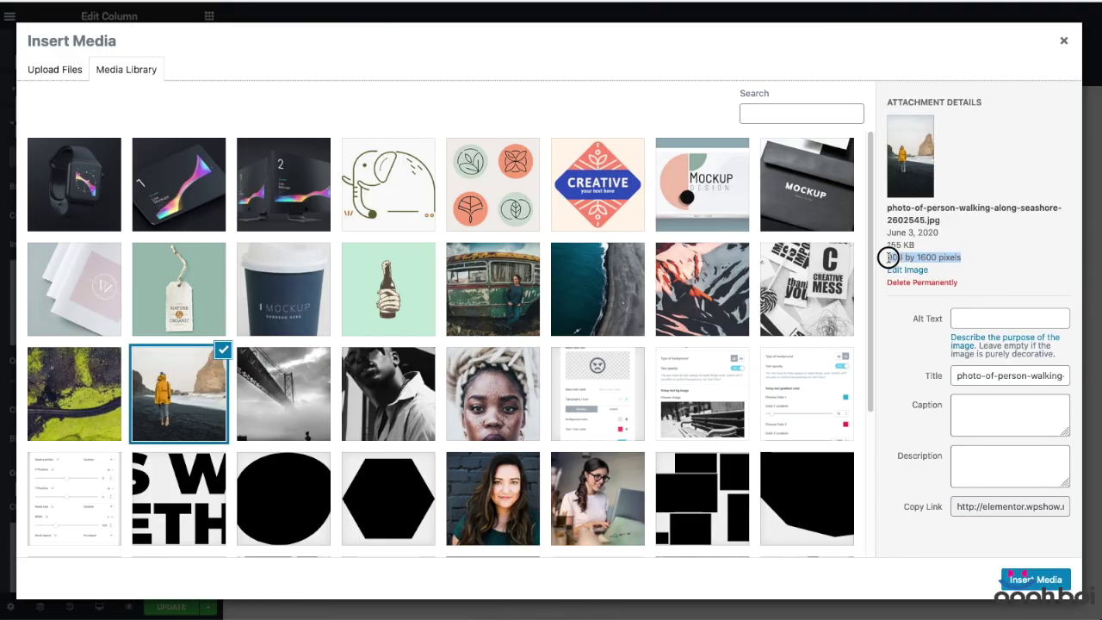
Step: Insert the seashore overlay photo set to Center Center, no repeat, Cover, at opacity 1
click(1036, 580)
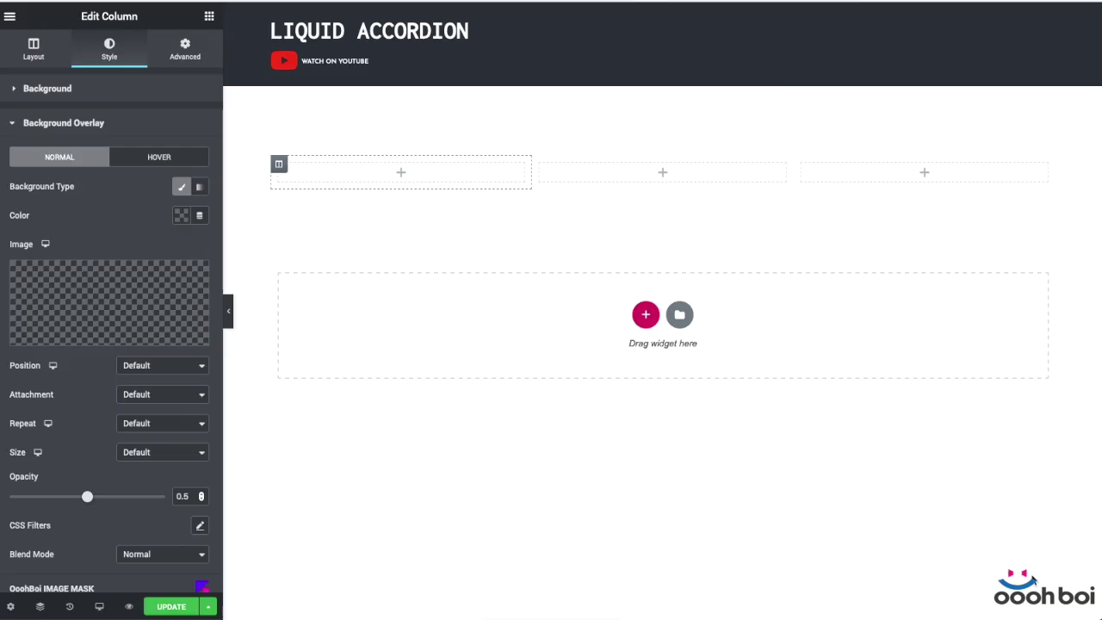
click(169, 365)
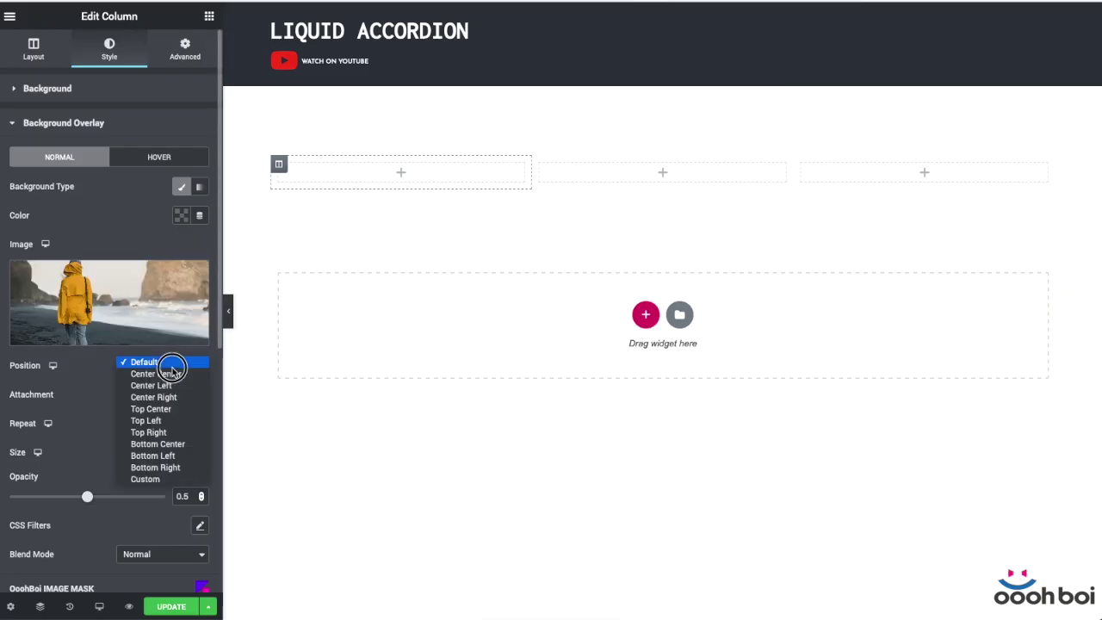
click(167, 372)
click(169, 423)
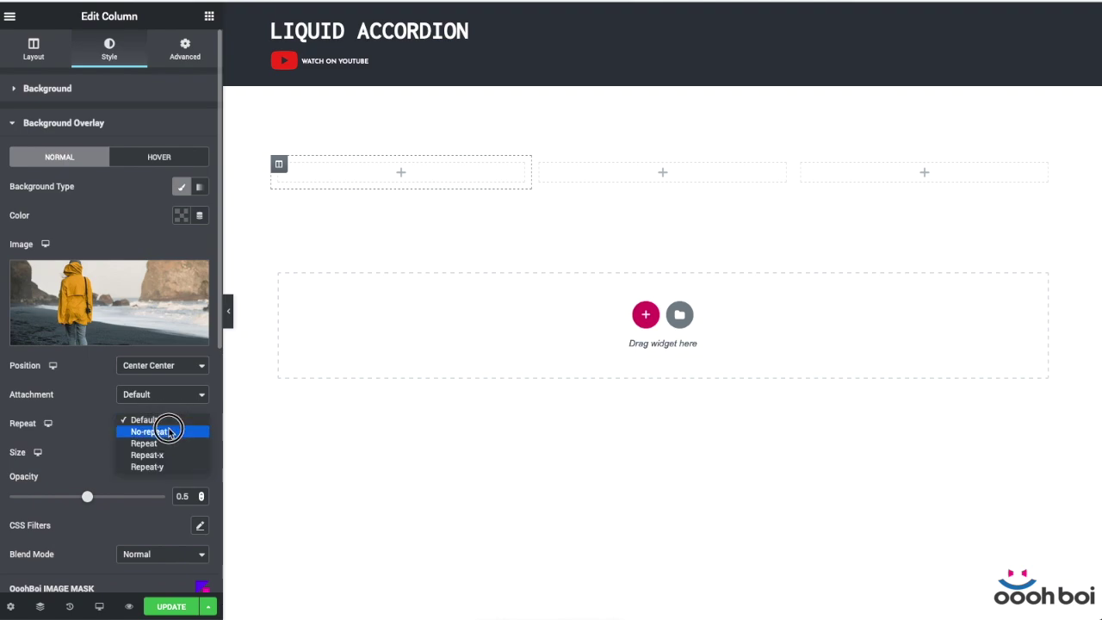
click(173, 432)
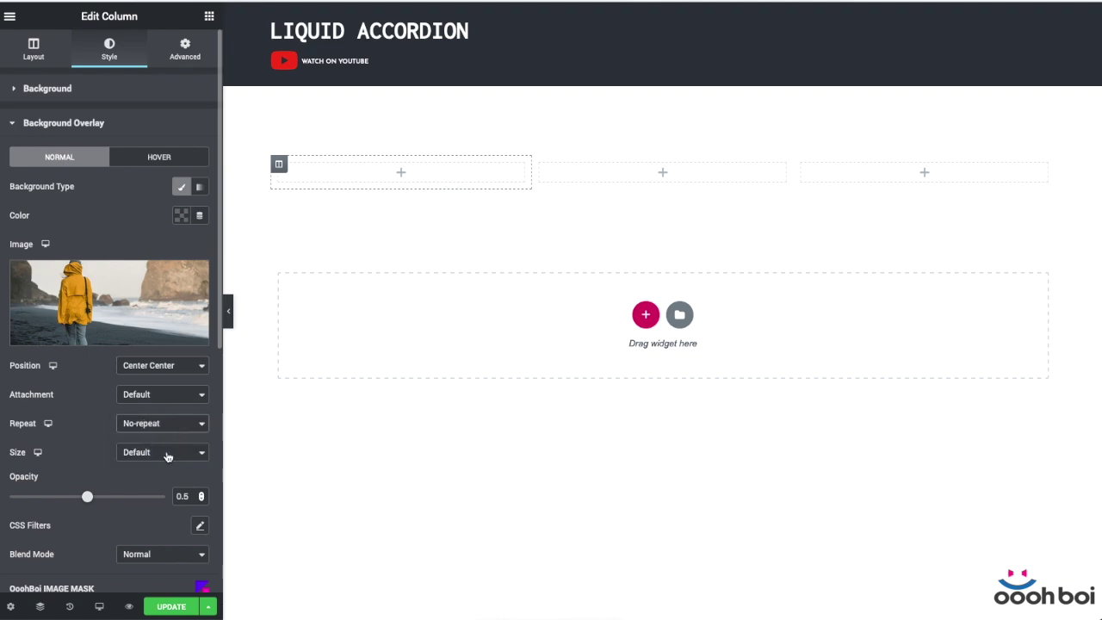
click(168, 456)
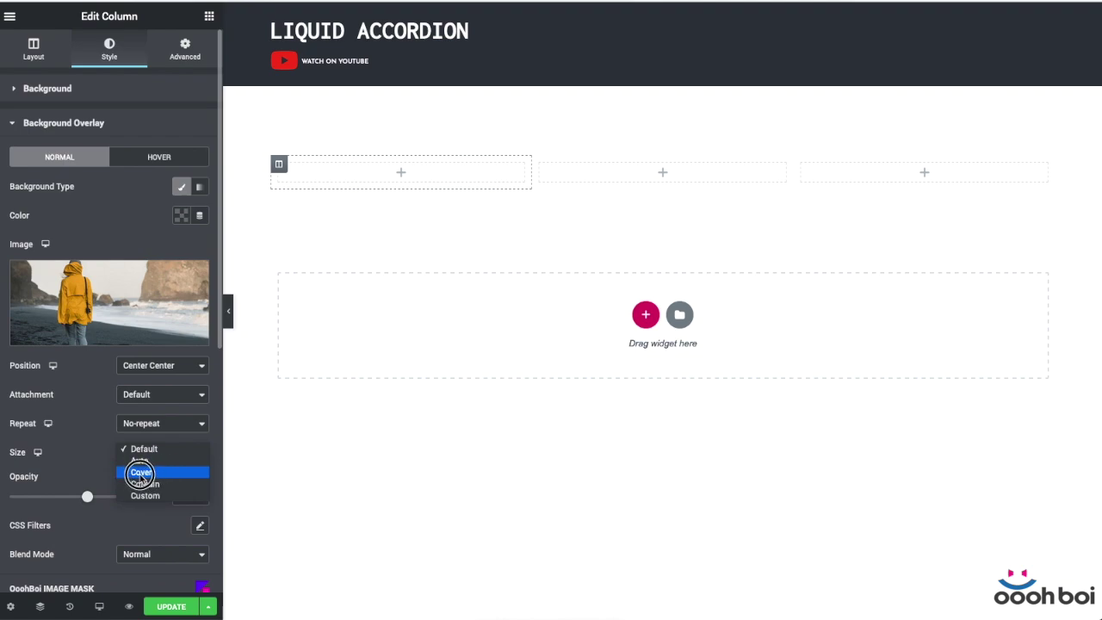
click(141, 473)
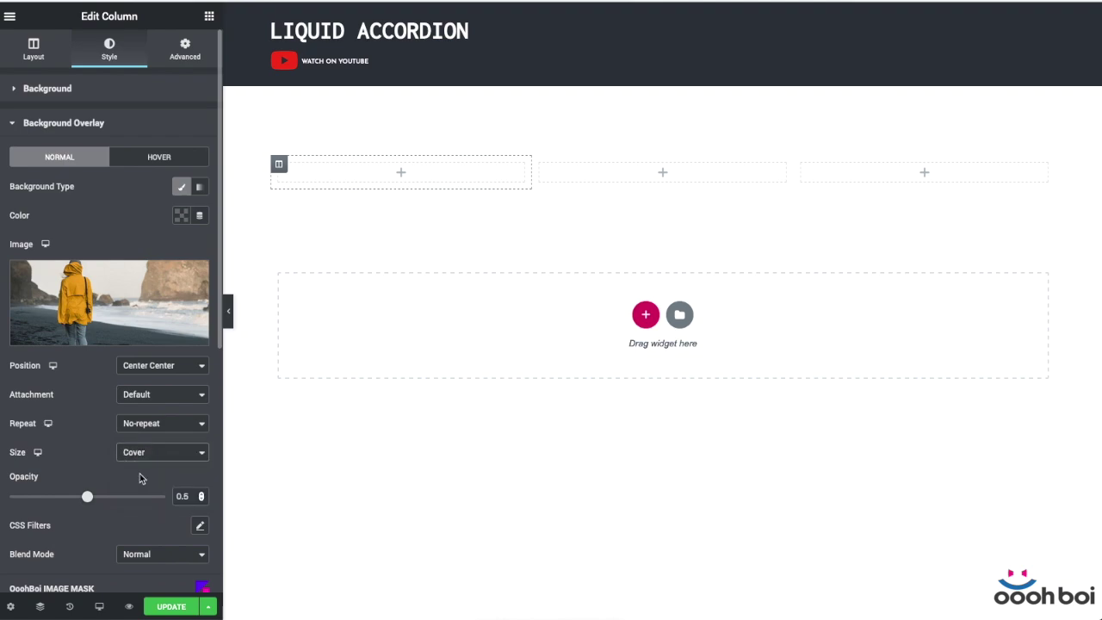
drag(88, 498, 182, 500)
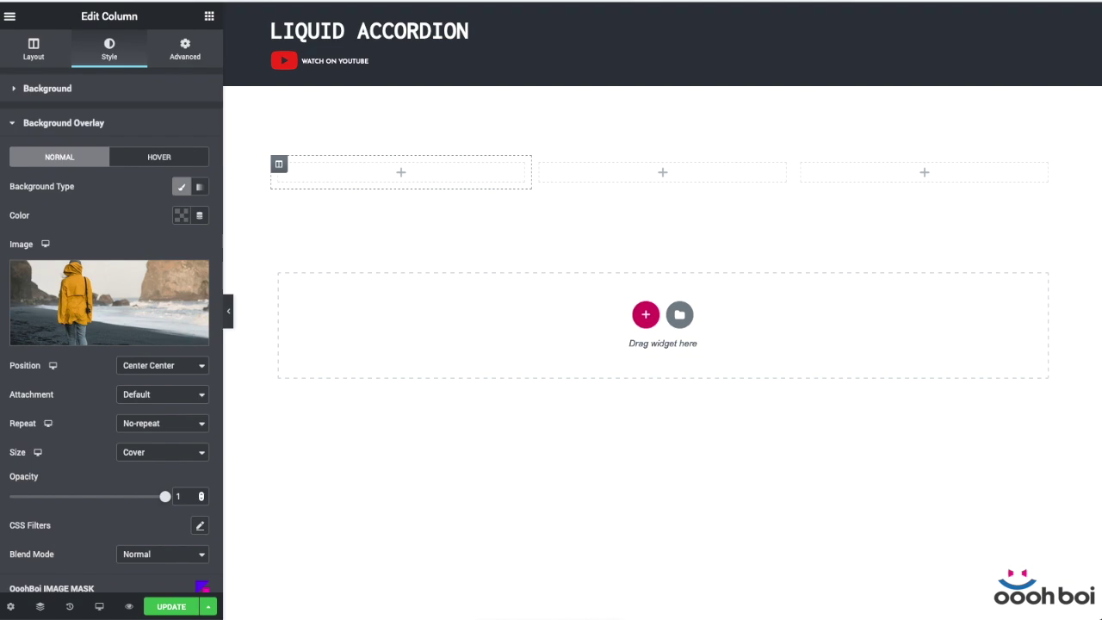
Step: Paste the copied heading, lorem ipsum text and VIEW MORE button into the first column
right_click(467, 179)
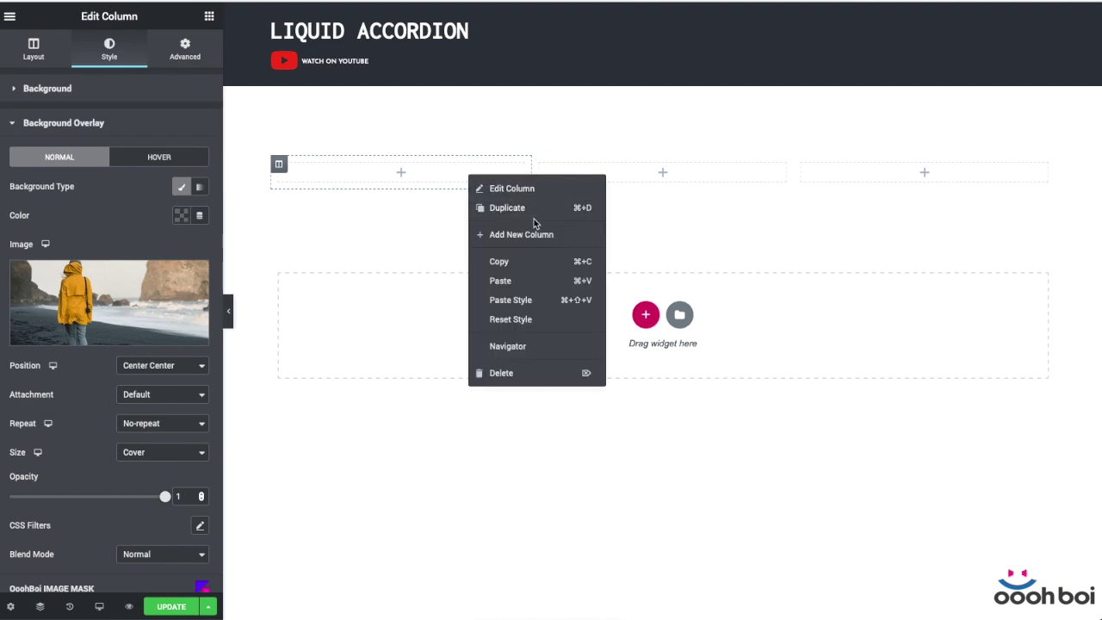
click(513, 280)
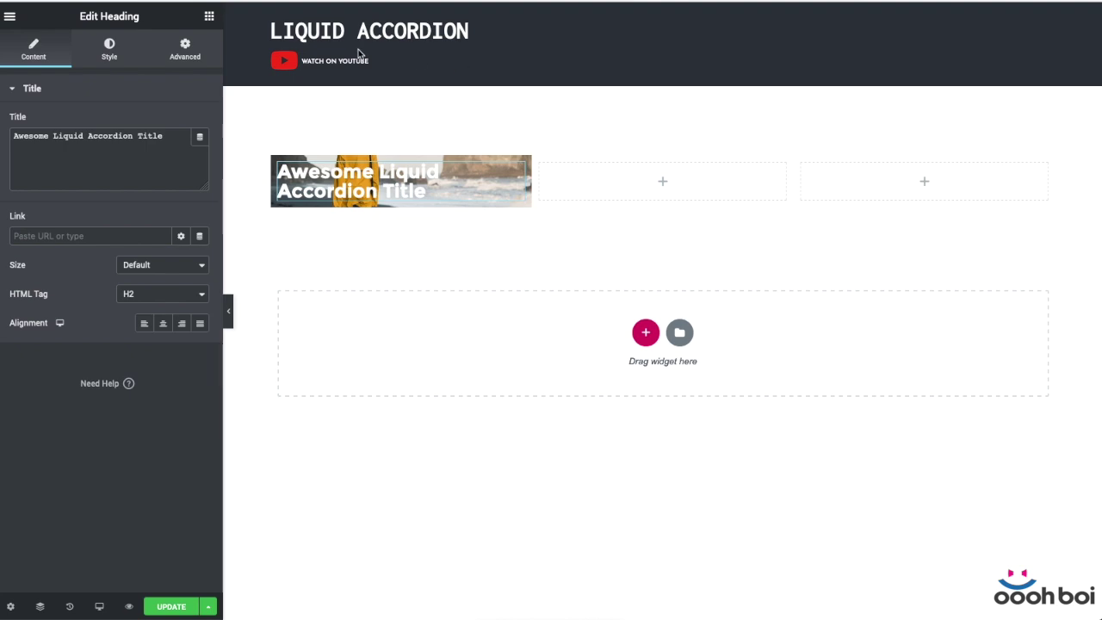
right_click(454, 181)
click(516, 257)
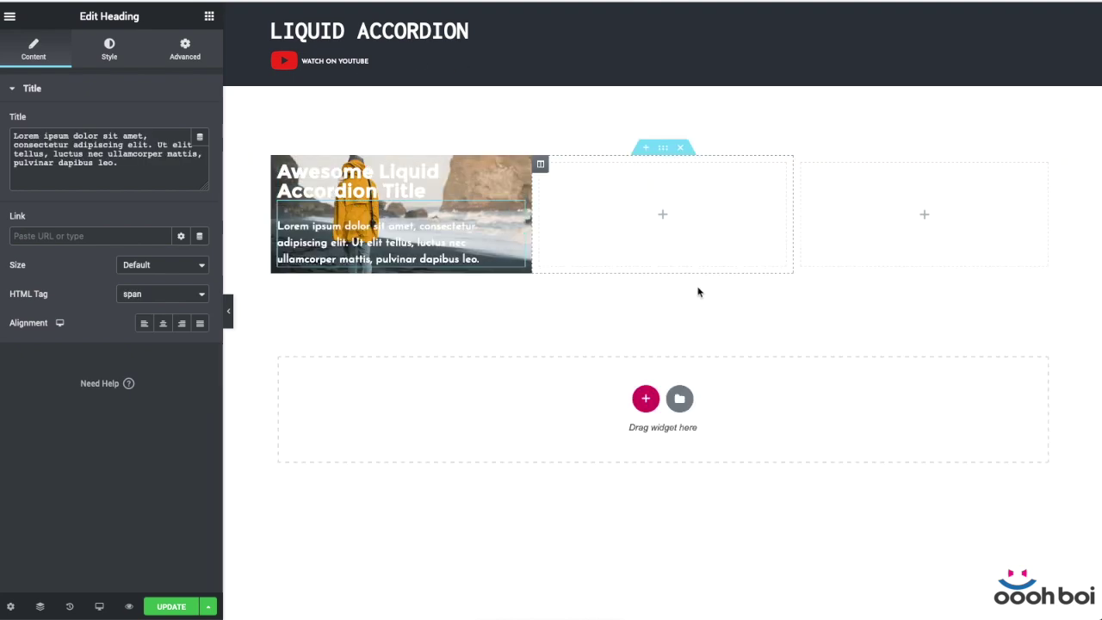
right_click(511, 255)
click(546, 336)
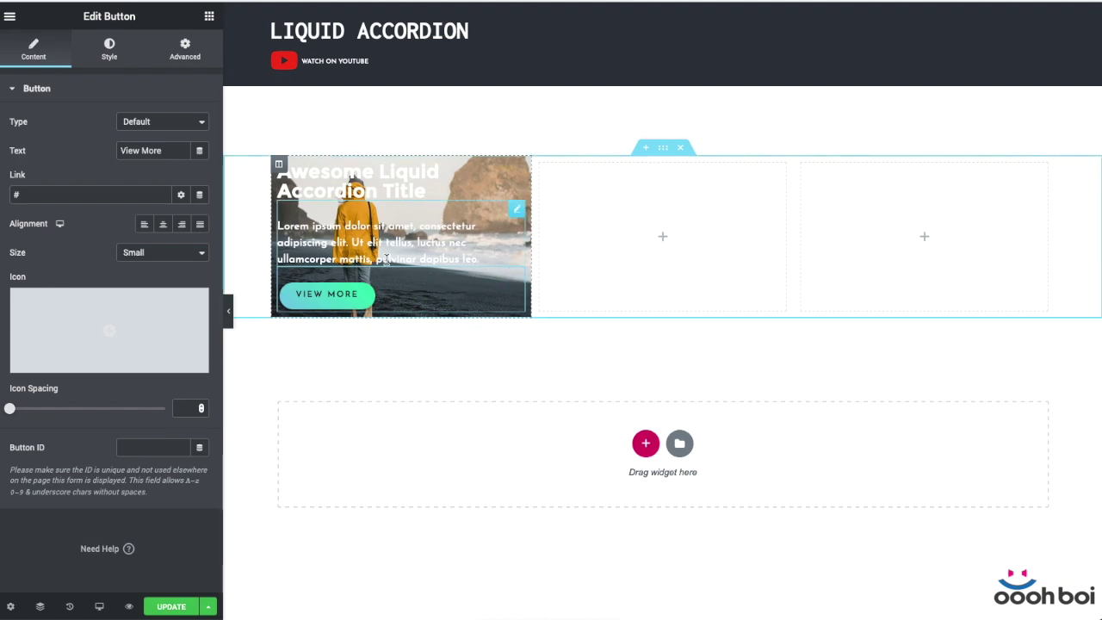
click(278, 165)
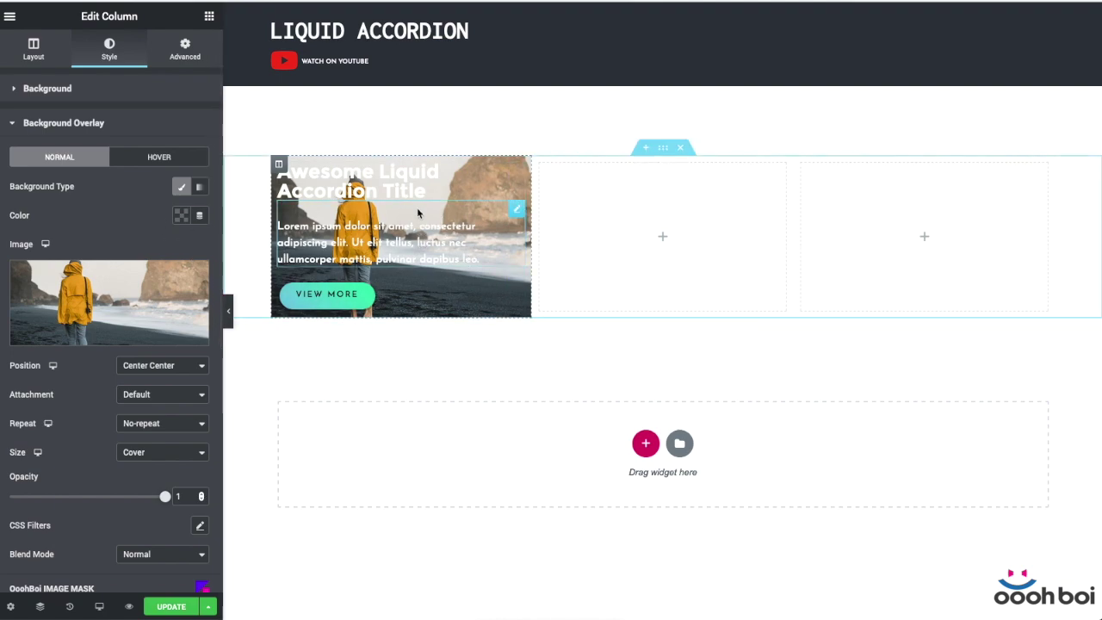
Step: Set the overlay's hover state to a Classic background at 0.3 opacity
click(111, 51)
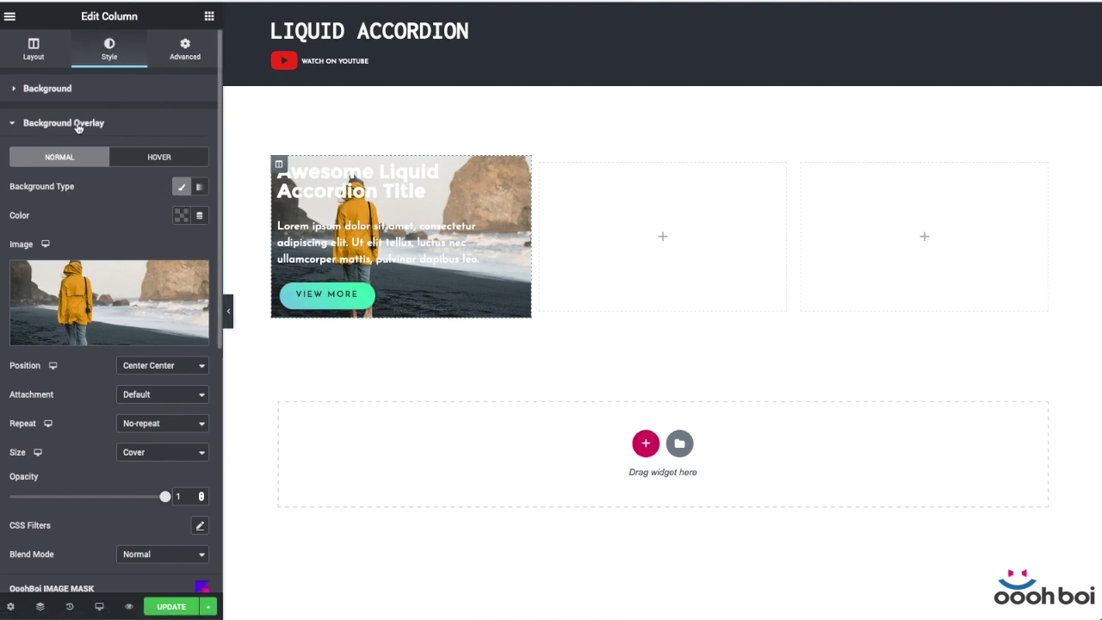
click(151, 160)
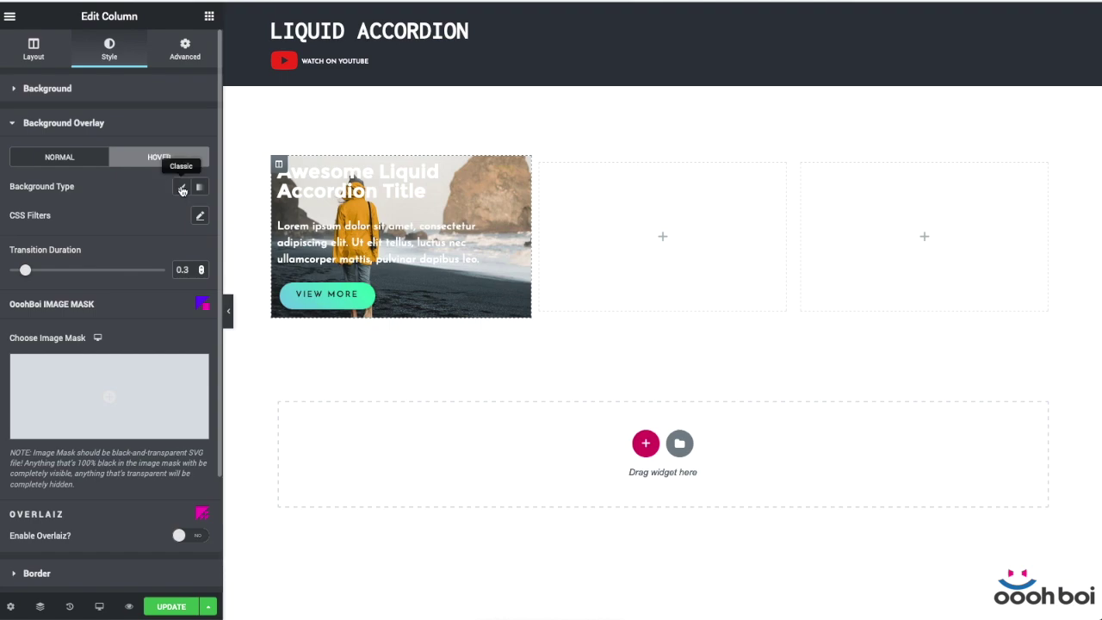
click(182, 189)
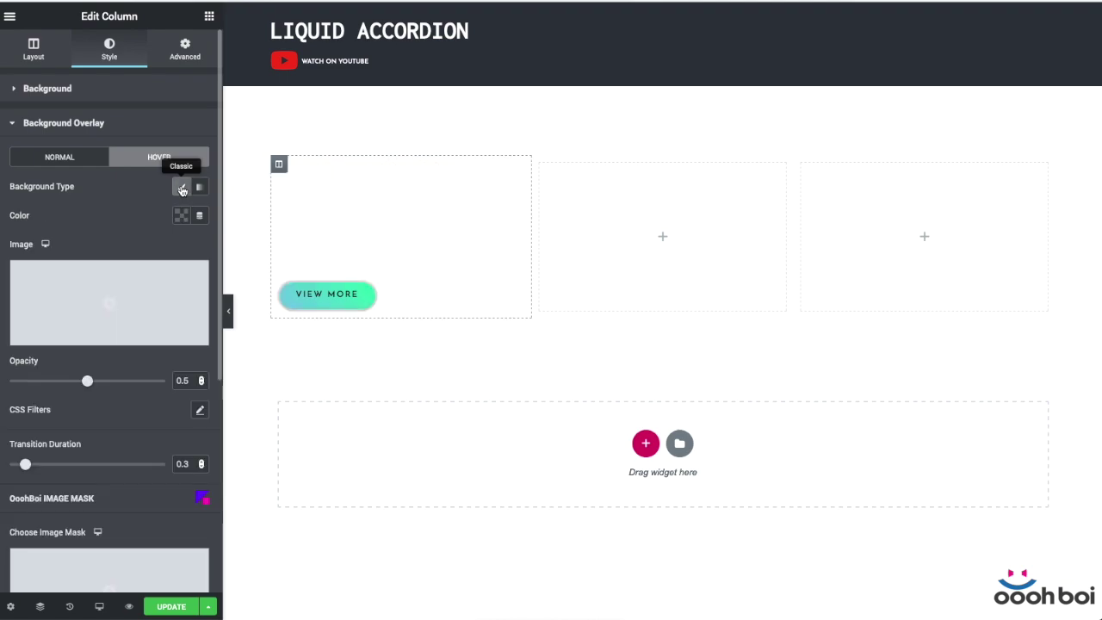
drag(88, 383, 55, 383)
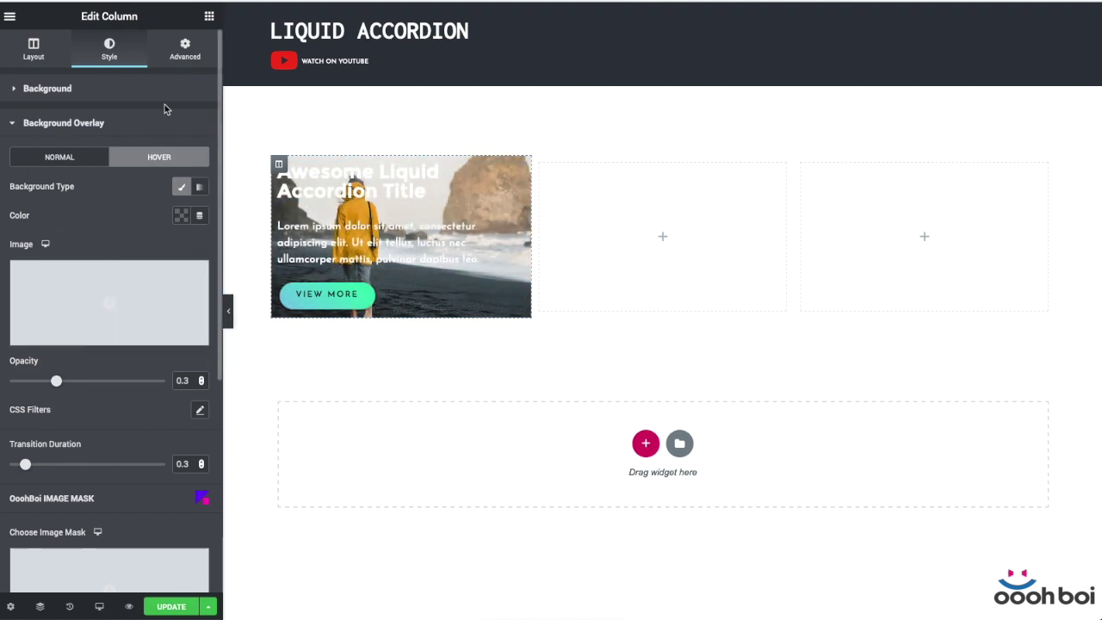
click(135, 97)
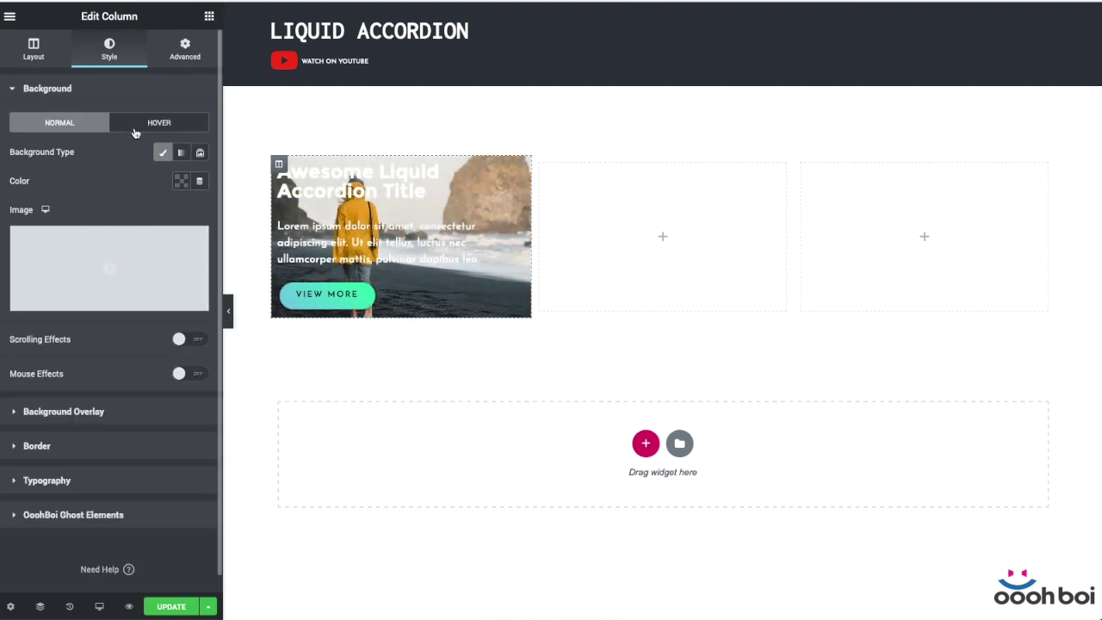
Step: Set the first column's background colour to black
click(180, 181)
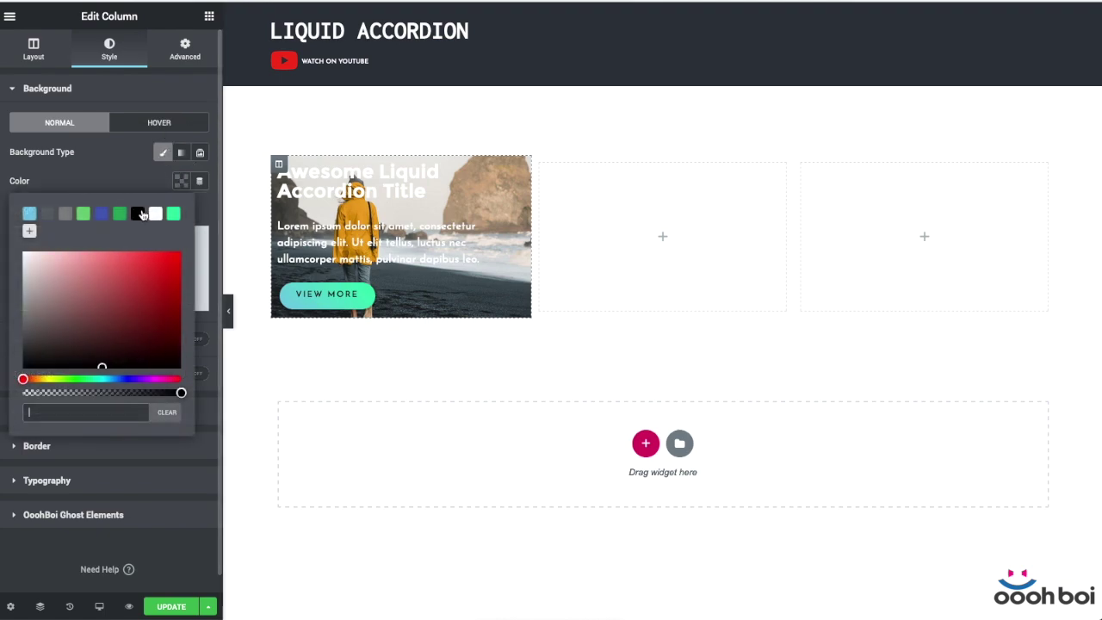
click(140, 215)
click(121, 183)
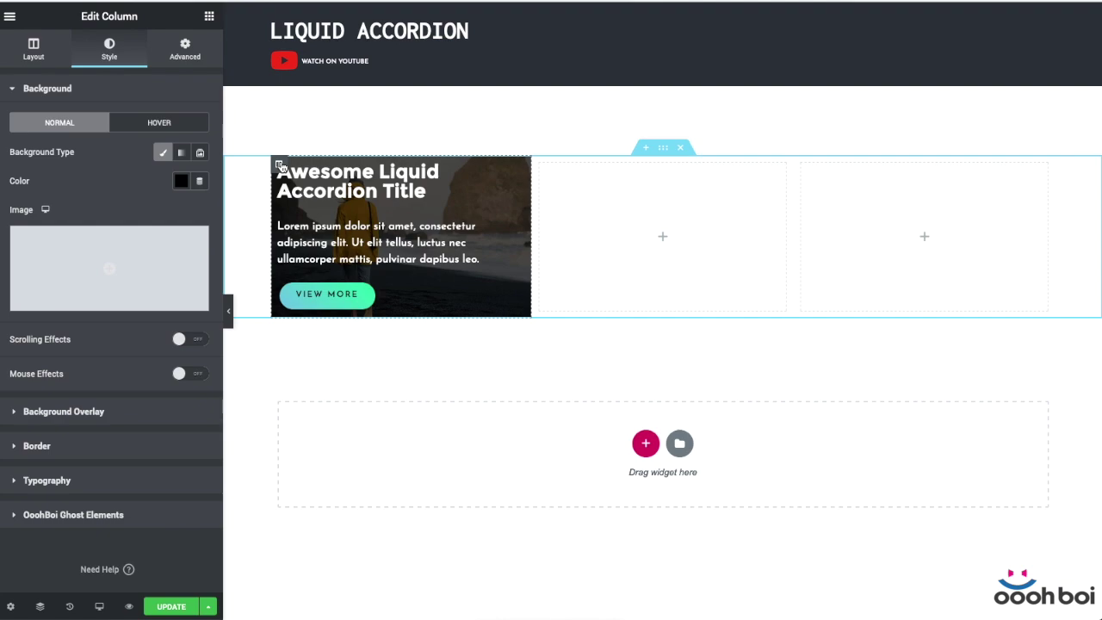
Step: Give the first column 50 px padding on all four sides
click(183, 60)
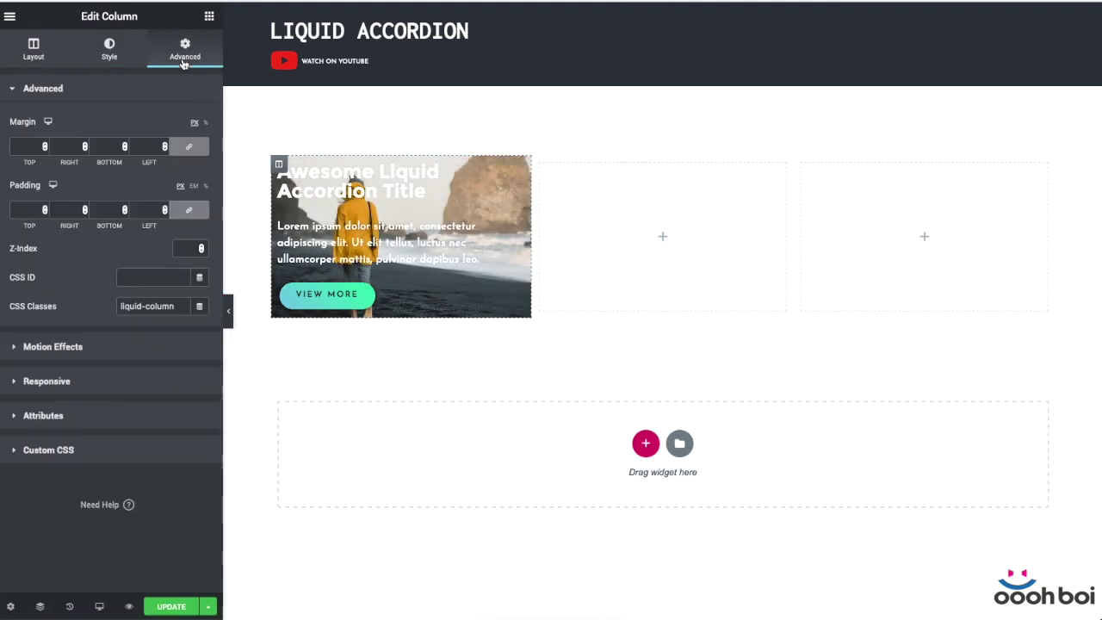
click(31, 209)
text(50)
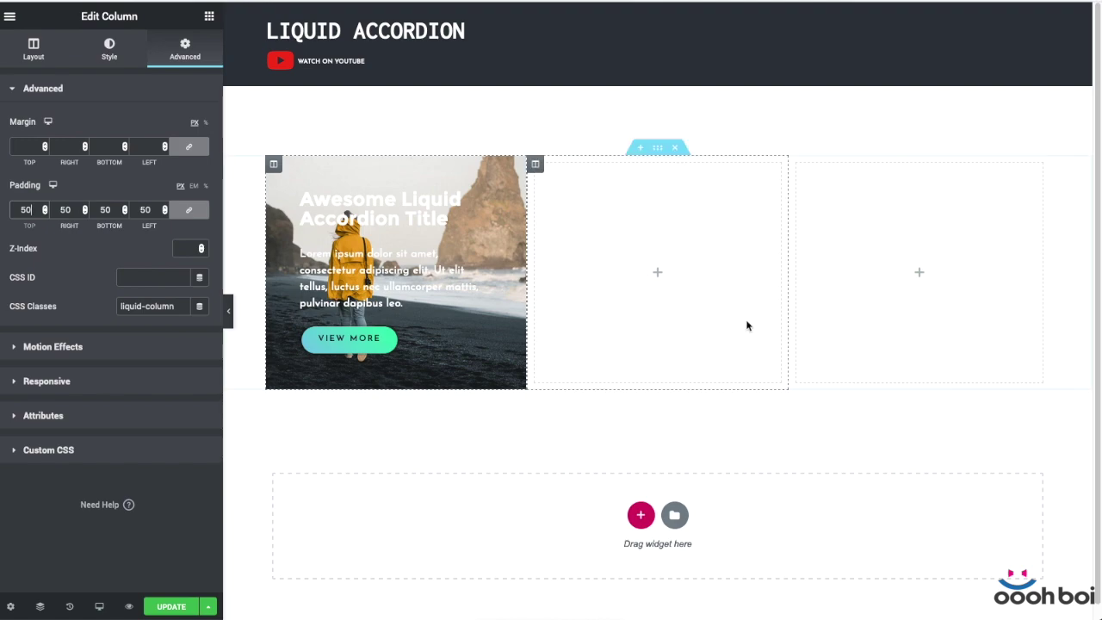
Step: Delete the two empty columns from the section
right_click(534, 164)
click(586, 363)
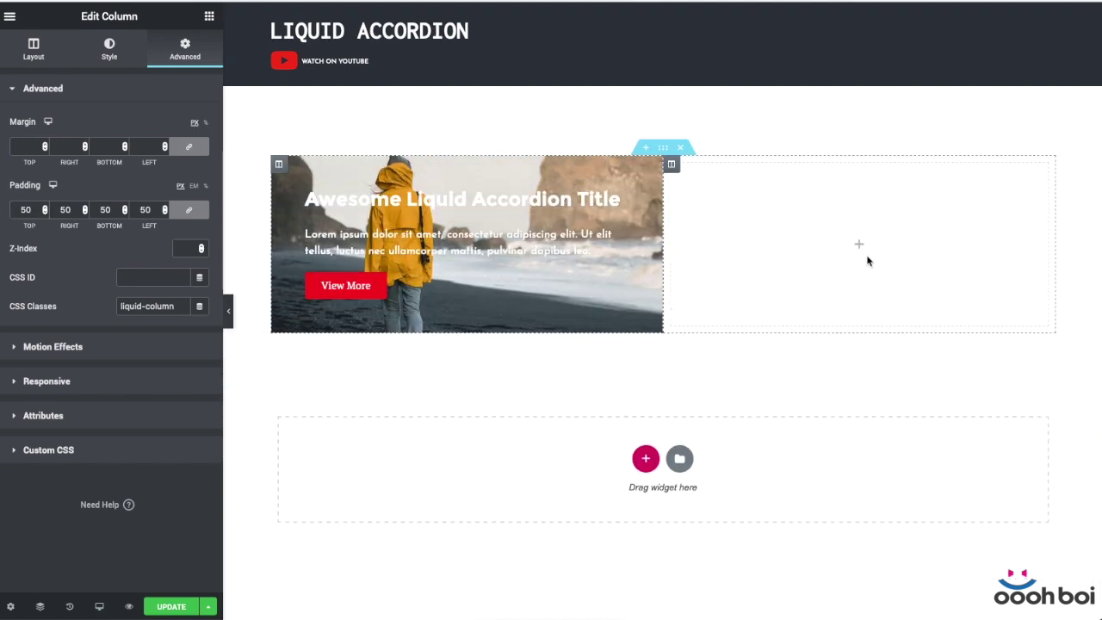
right_click(670, 164)
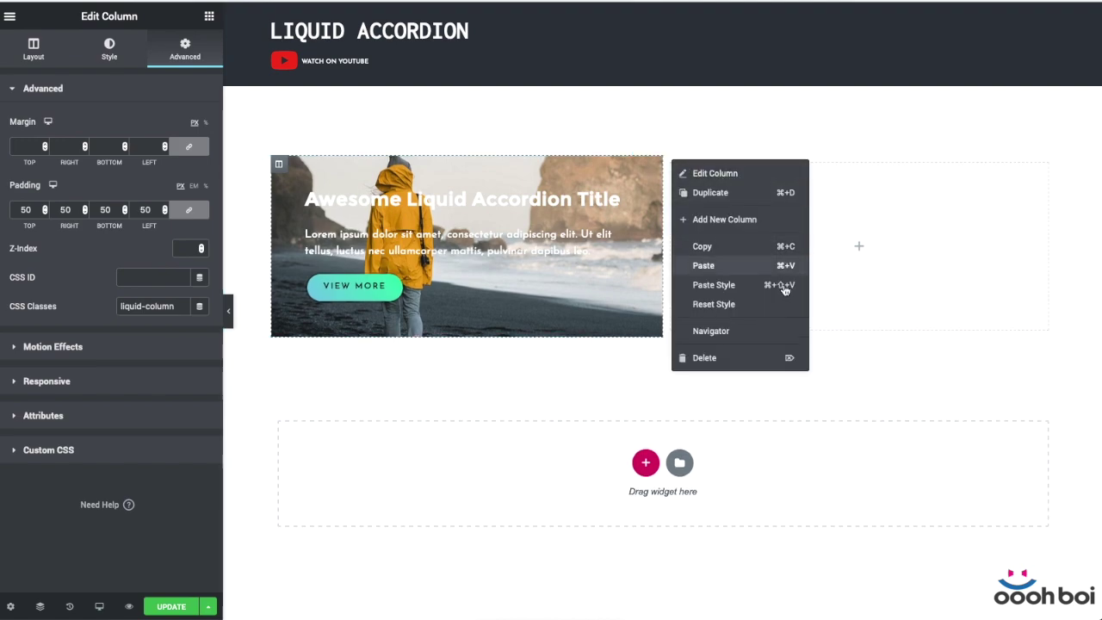
click(748, 355)
Step: Duplicate the seashore image column three times to make four columns
right_click(283, 169)
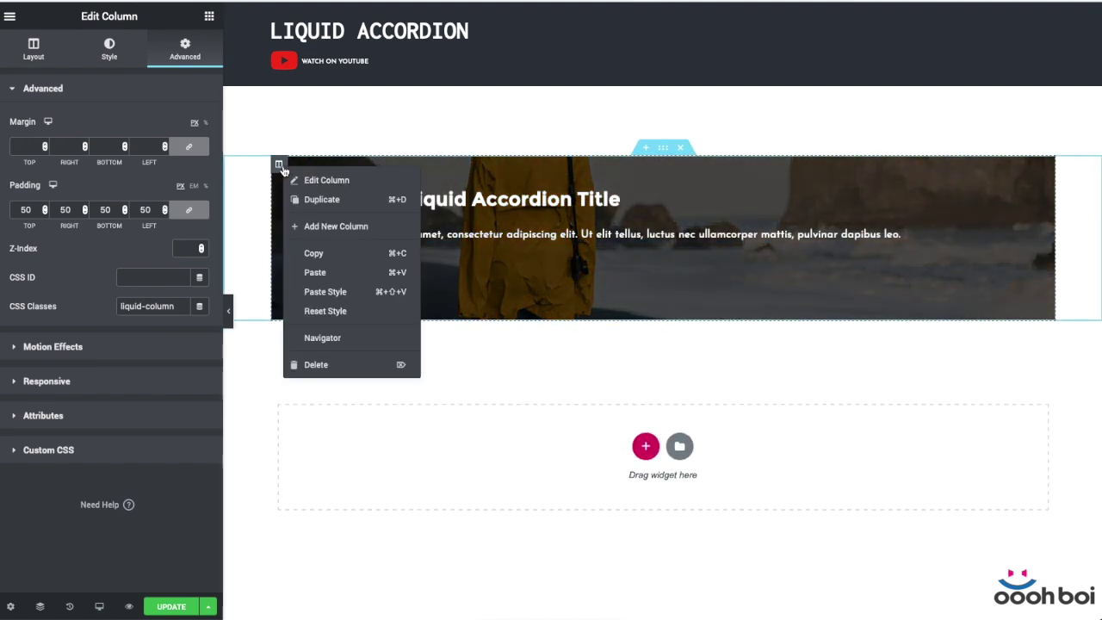
click(321, 200)
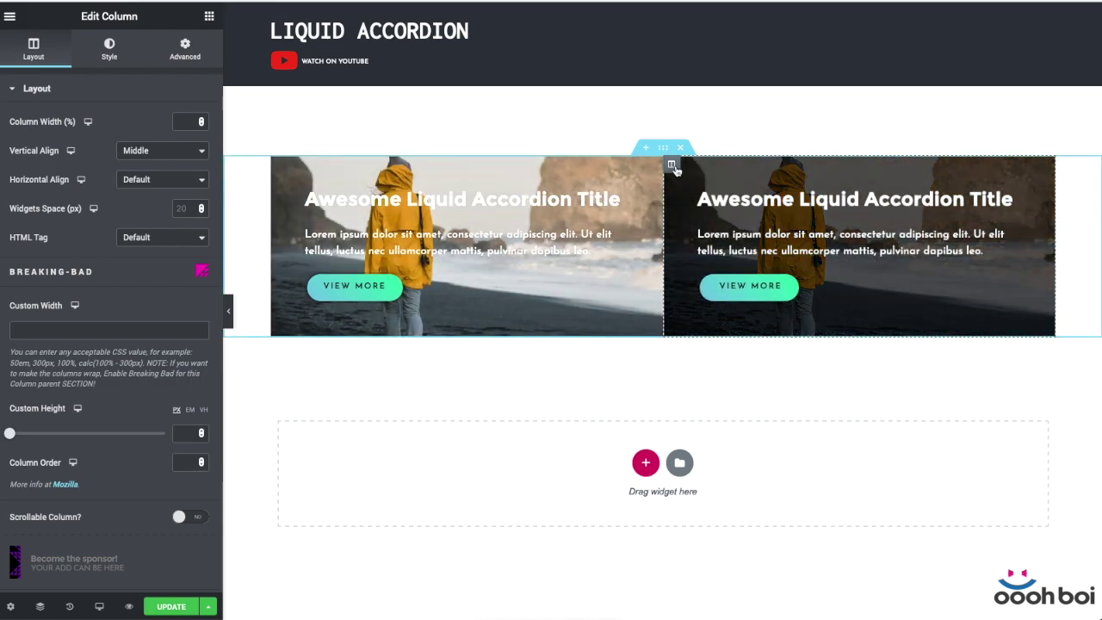
right_click(671, 164)
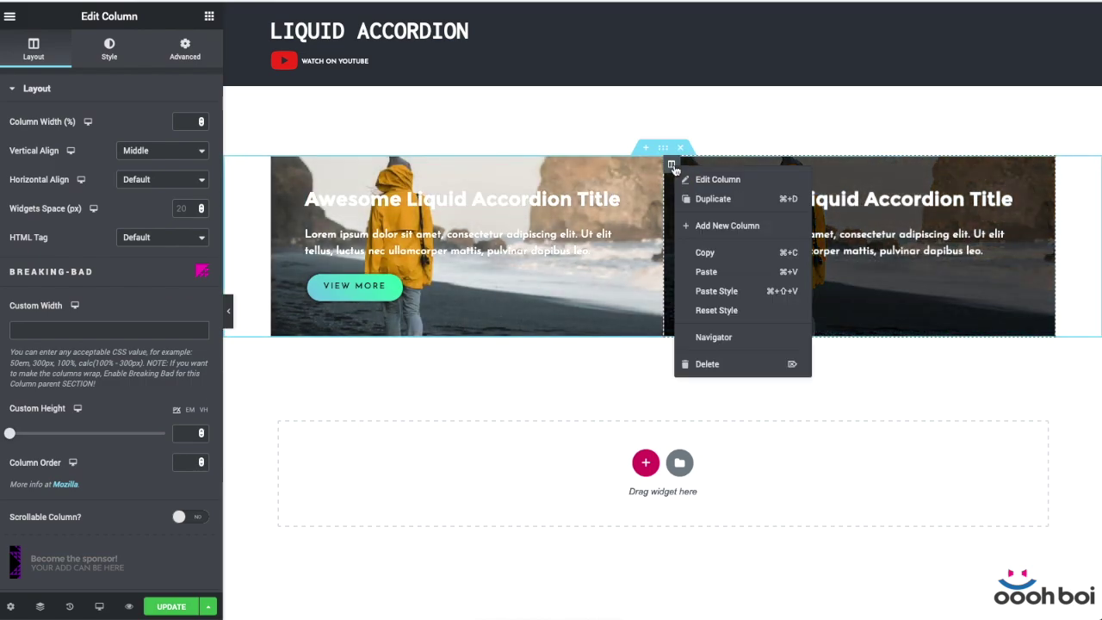
click(714, 199)
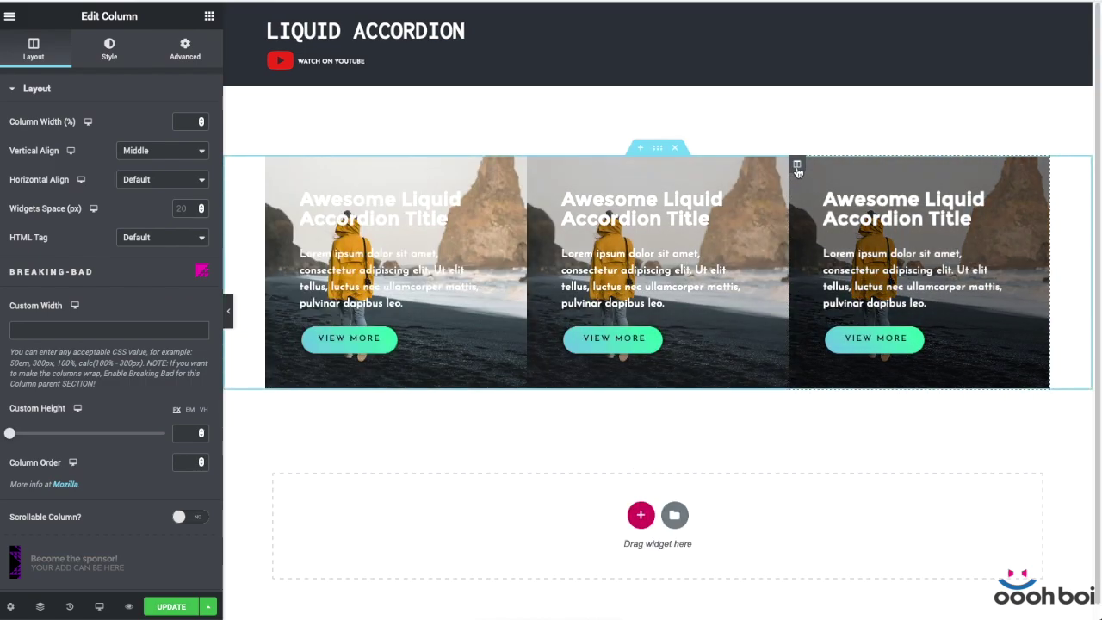
right_click(793, 164)
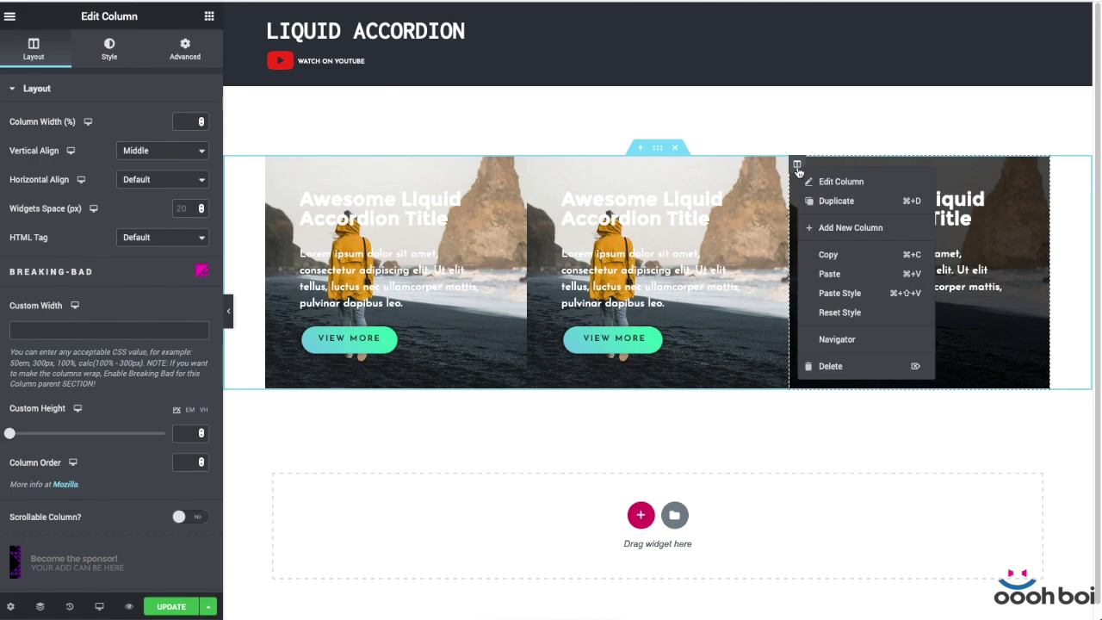
click(830, 201)
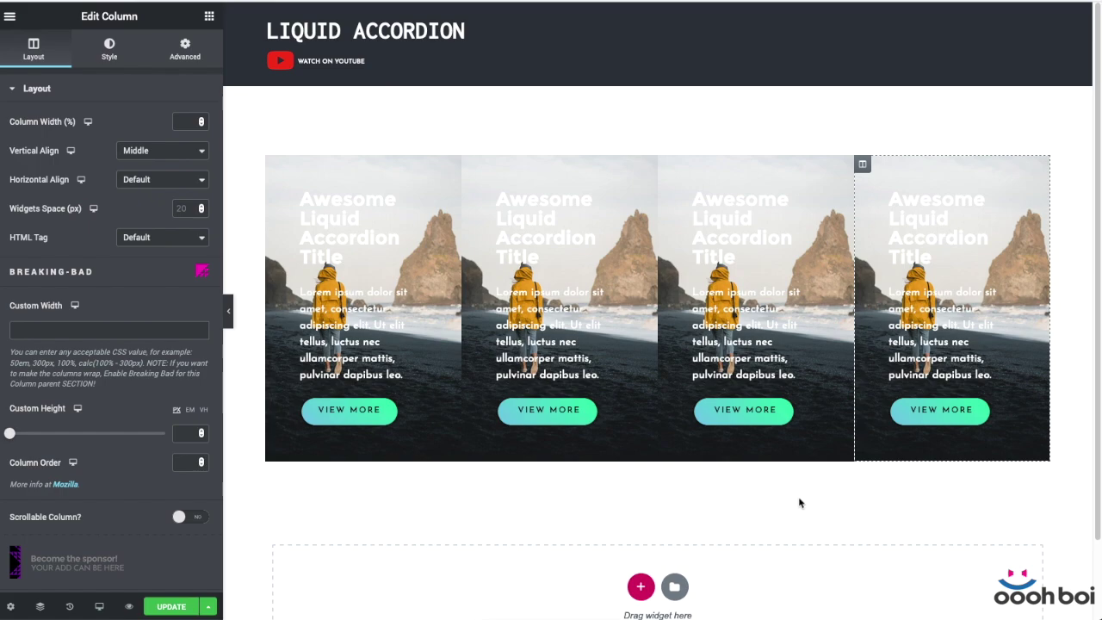
scroll(820, 522, down, 1)
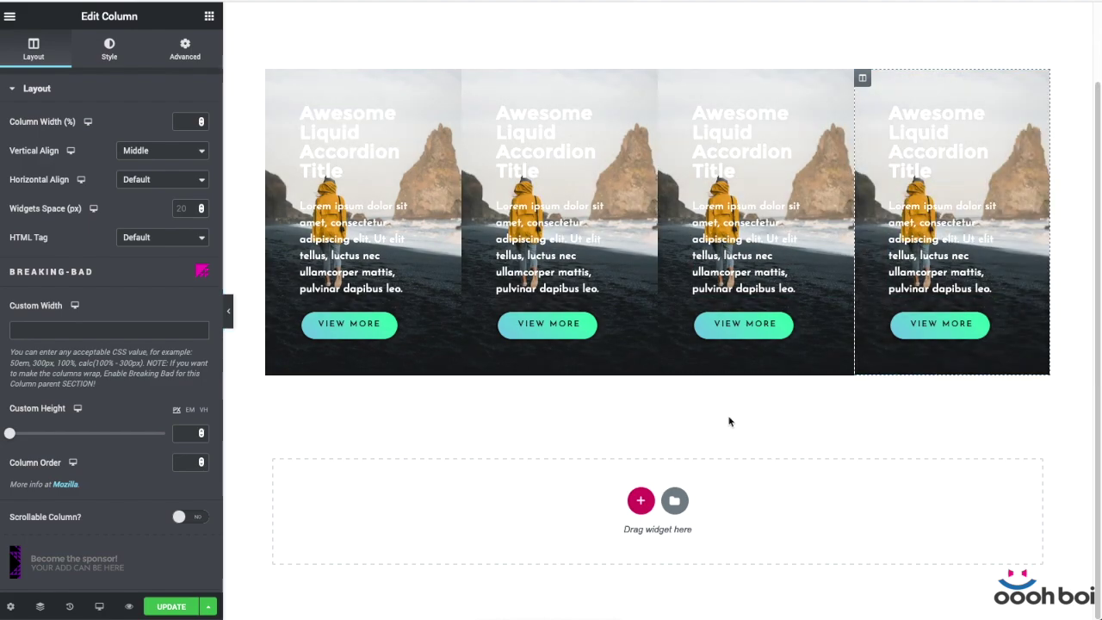
Step: Replace the second column's overlay image with the grayscale bridge photo
click(470, 77)
click(110, 53)
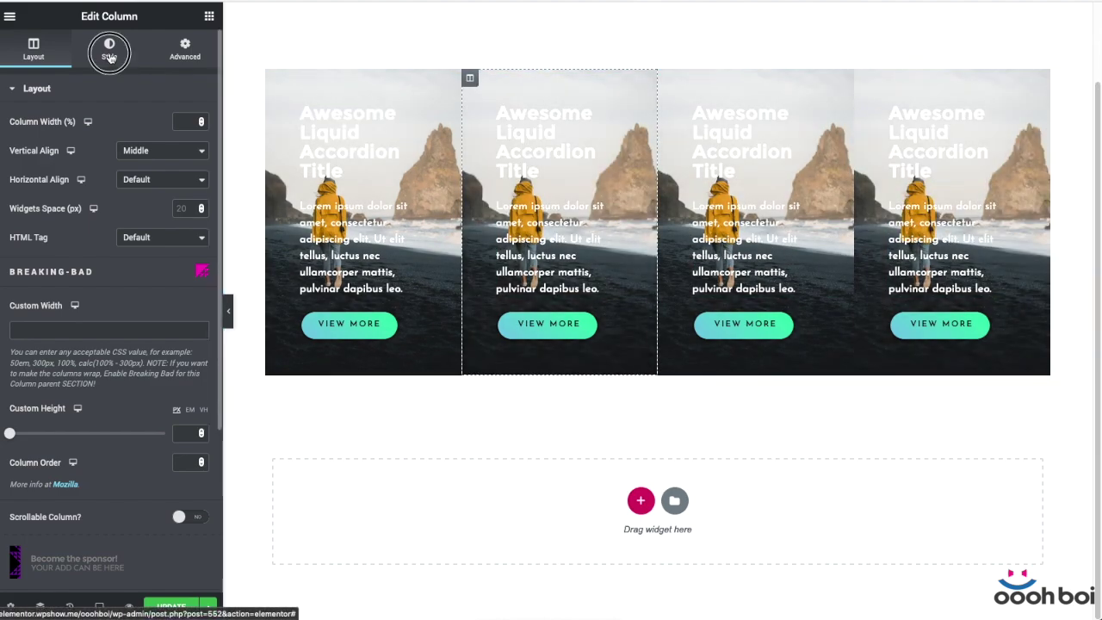
click(113, 408)
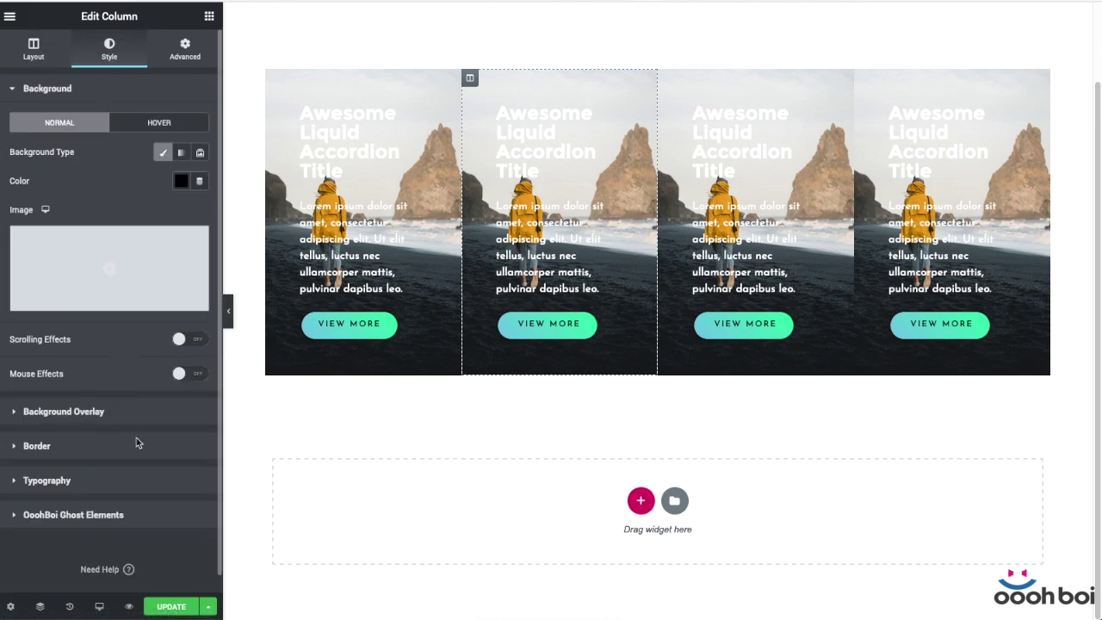
click(118, 301)
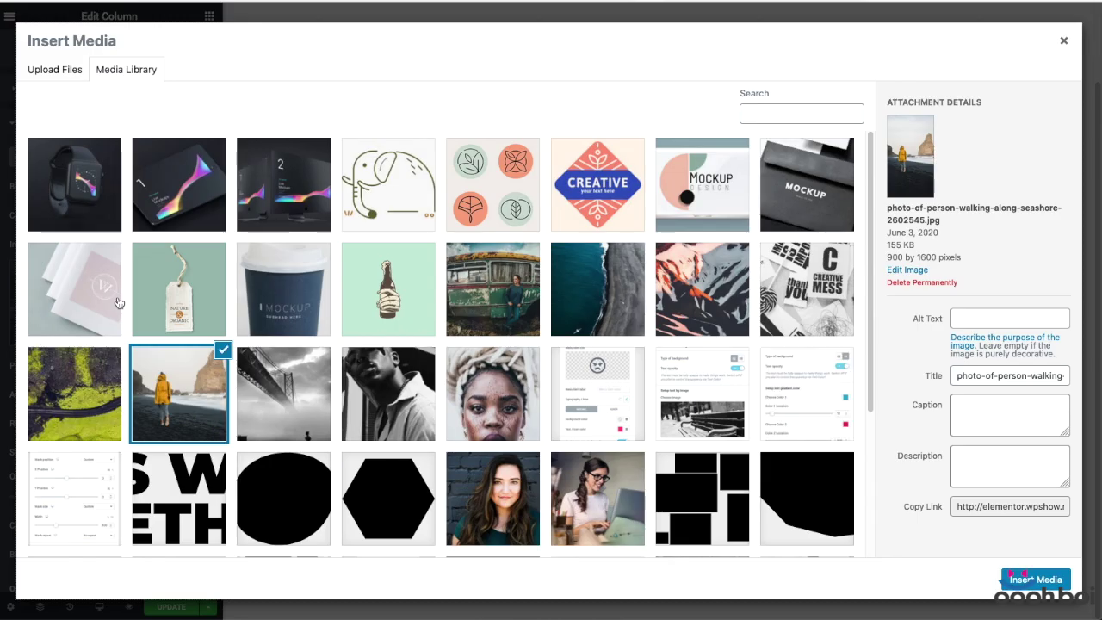
click(276, 383)
click(1065, 579)
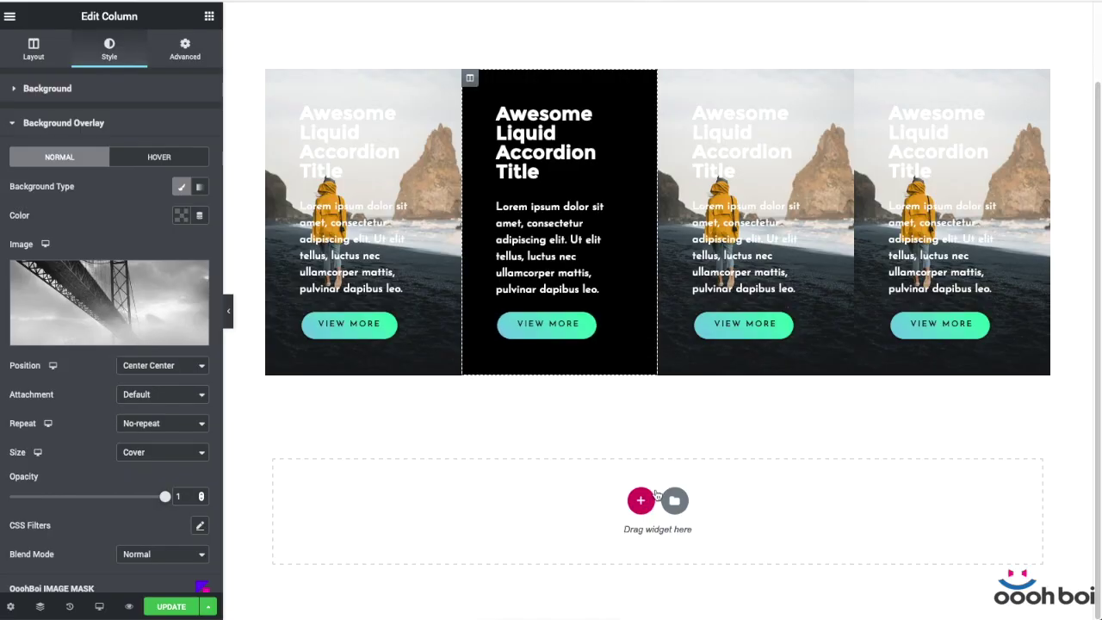
Step: Set the third column's overlay image to the freckled woman portrait
click(667, 81)
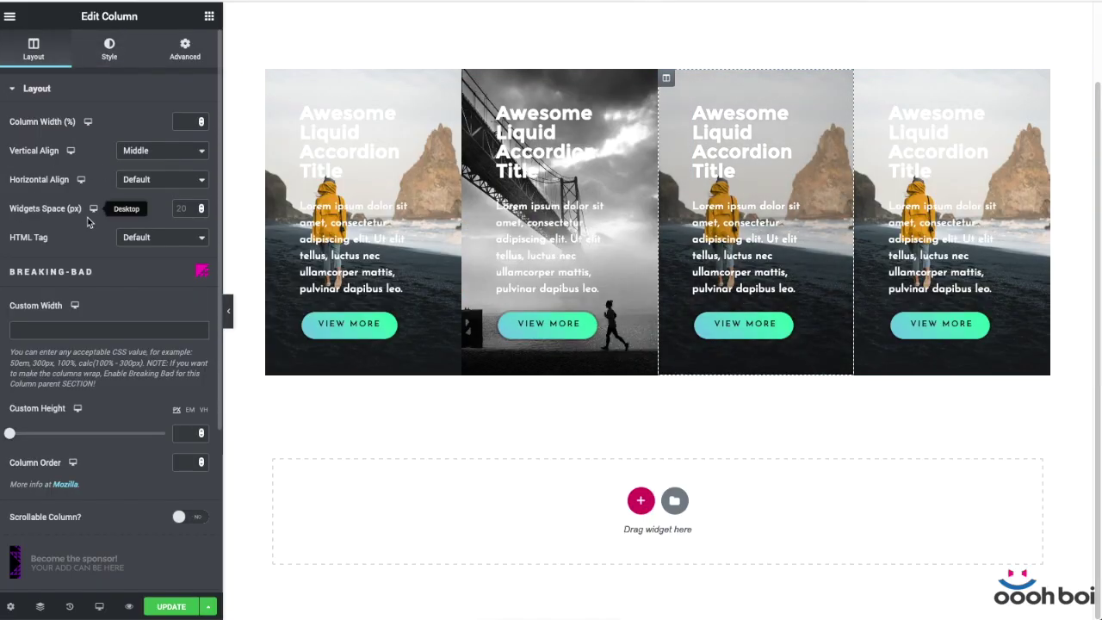
click(125, 51)
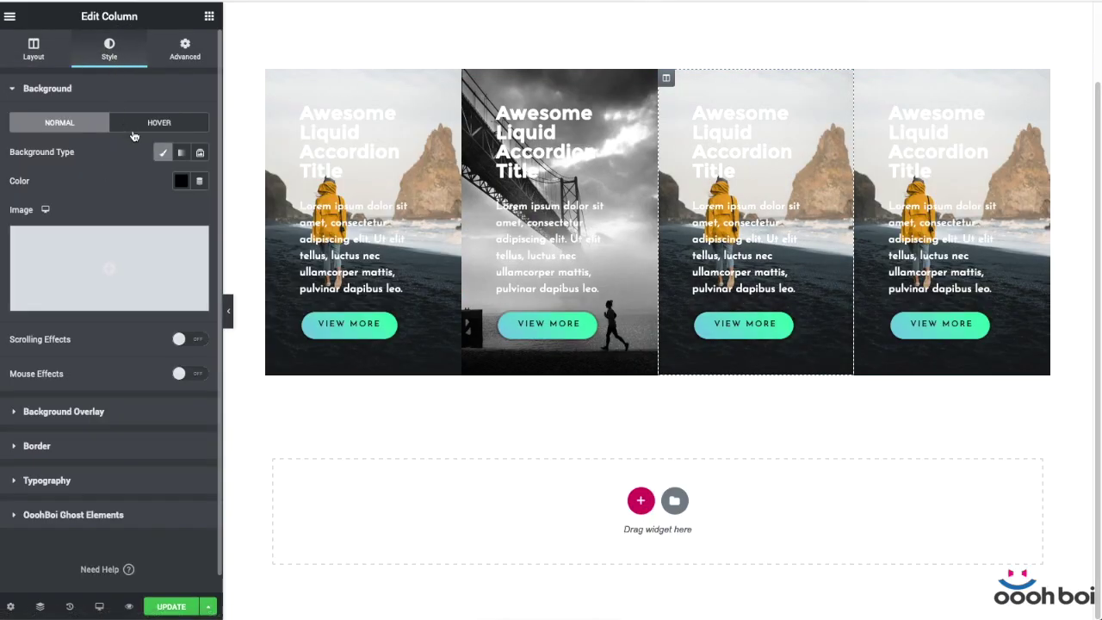
click(119, 412)
click(122, 312)
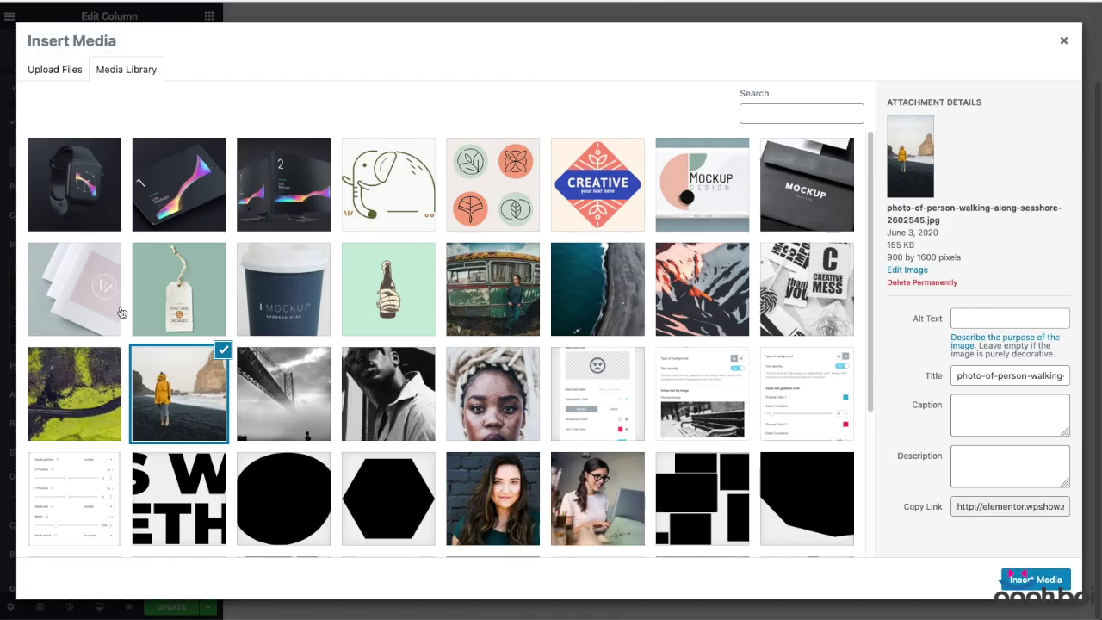
click(495, 413)
click(1036, 579)
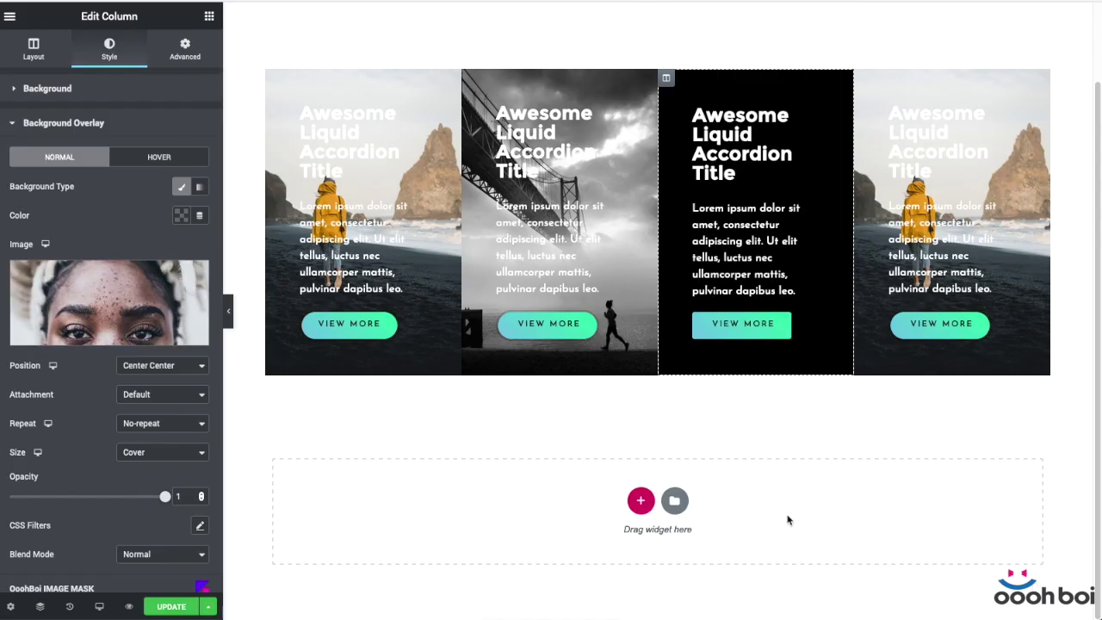
Step: Set the fourth column's overlay image to the grayscale portrait of a man
click(862, 78)
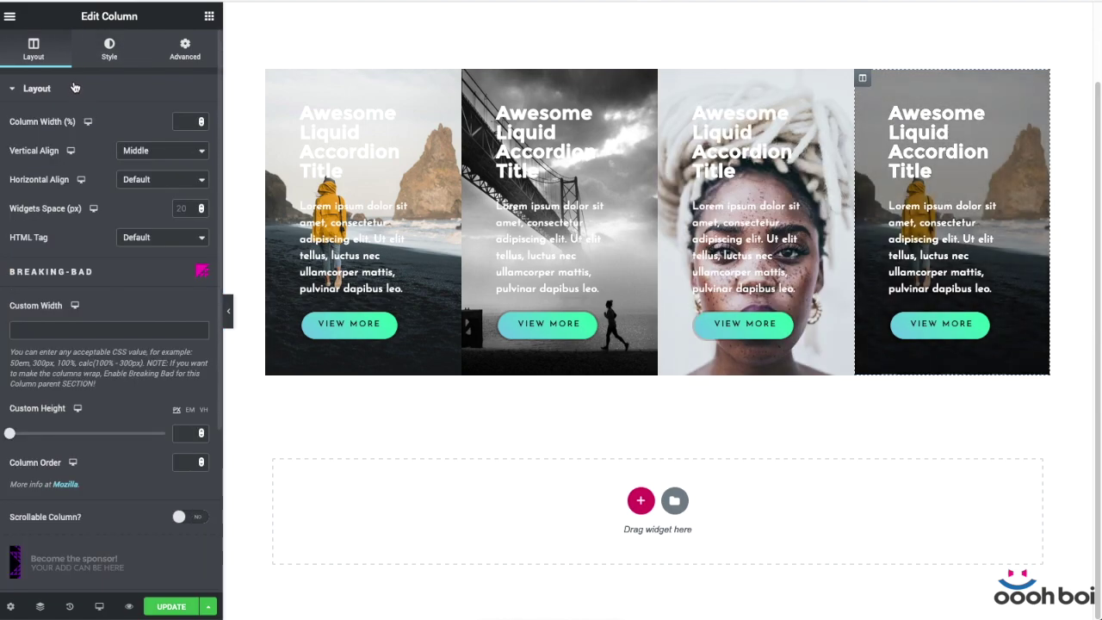
click(107, 53)
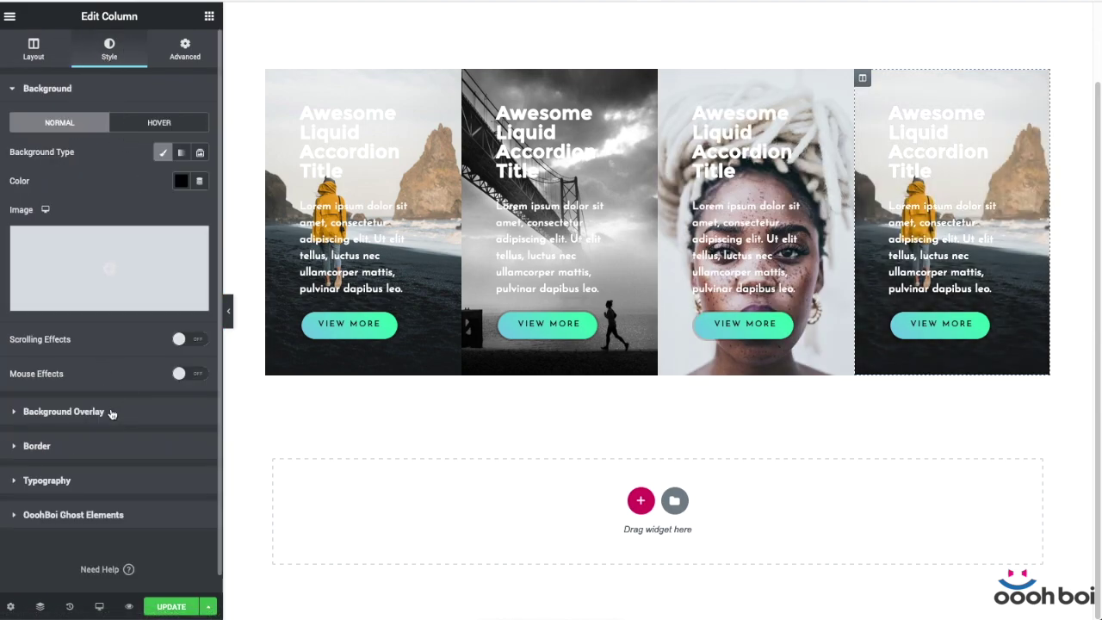
click(111, 412)
click(110, 297)
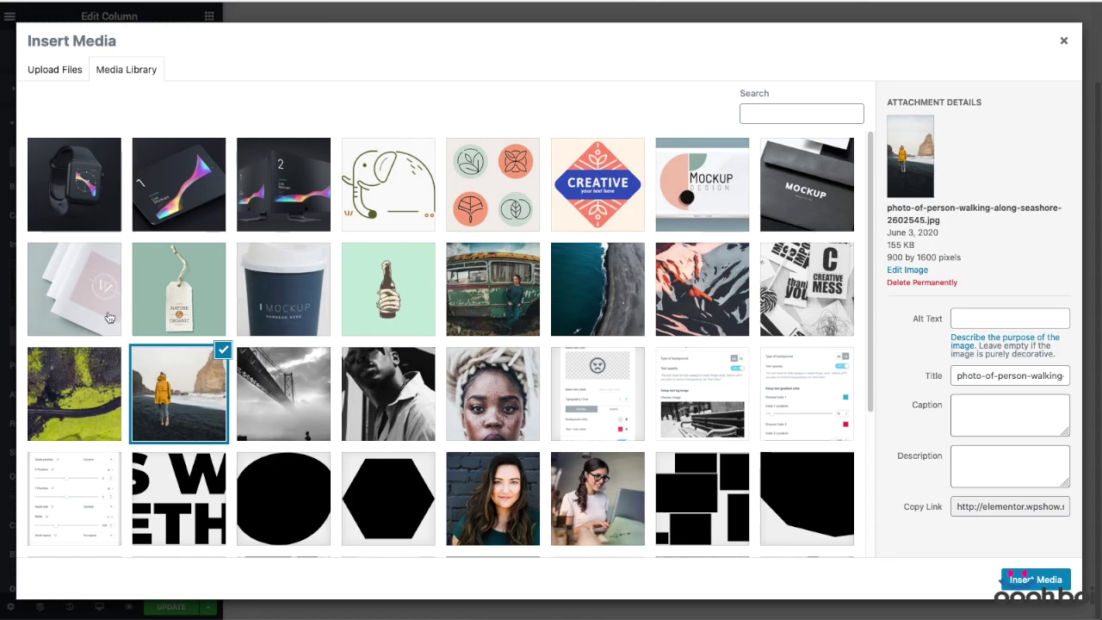
click(392, 403)
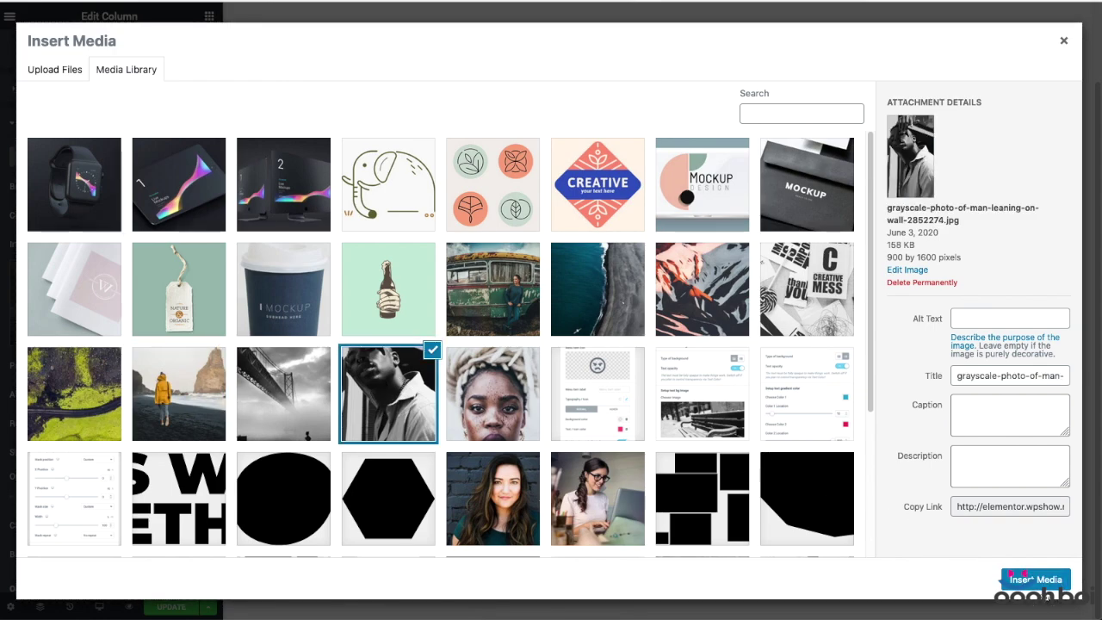
click(1013, 573)
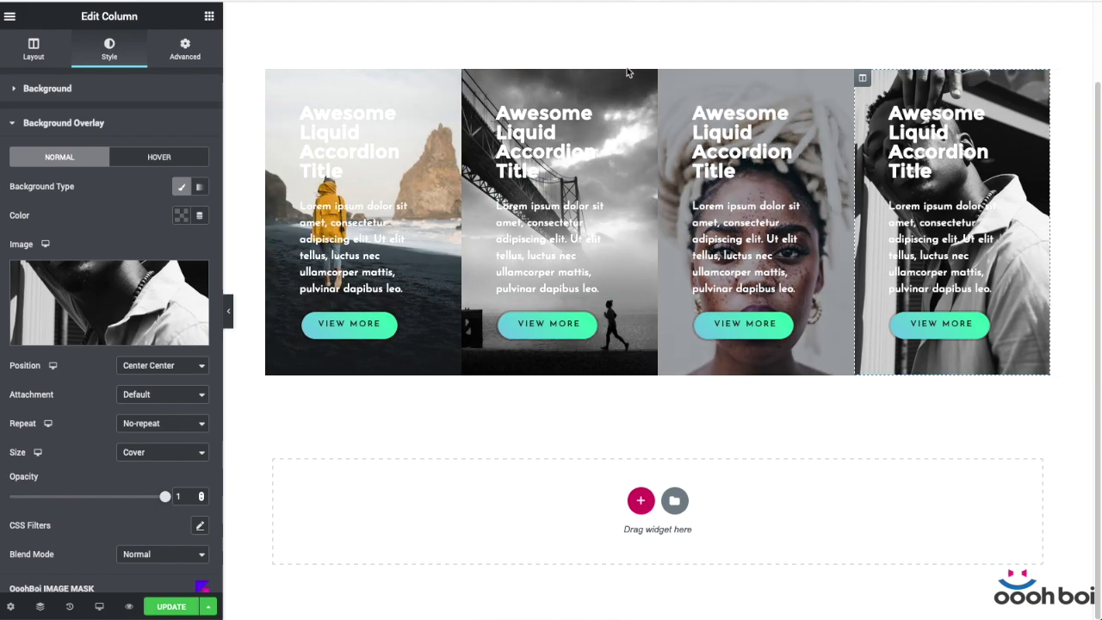
Step: Select the accordion section and open the page's Custom CSS editor in Page Settings
click(658, 62)
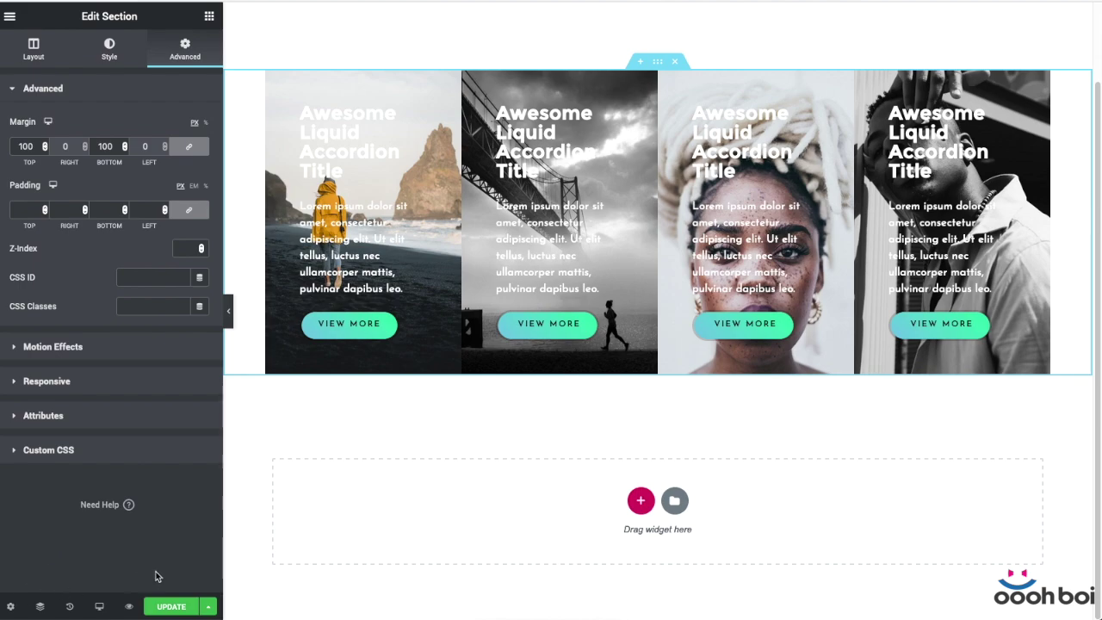
click(12, 608)
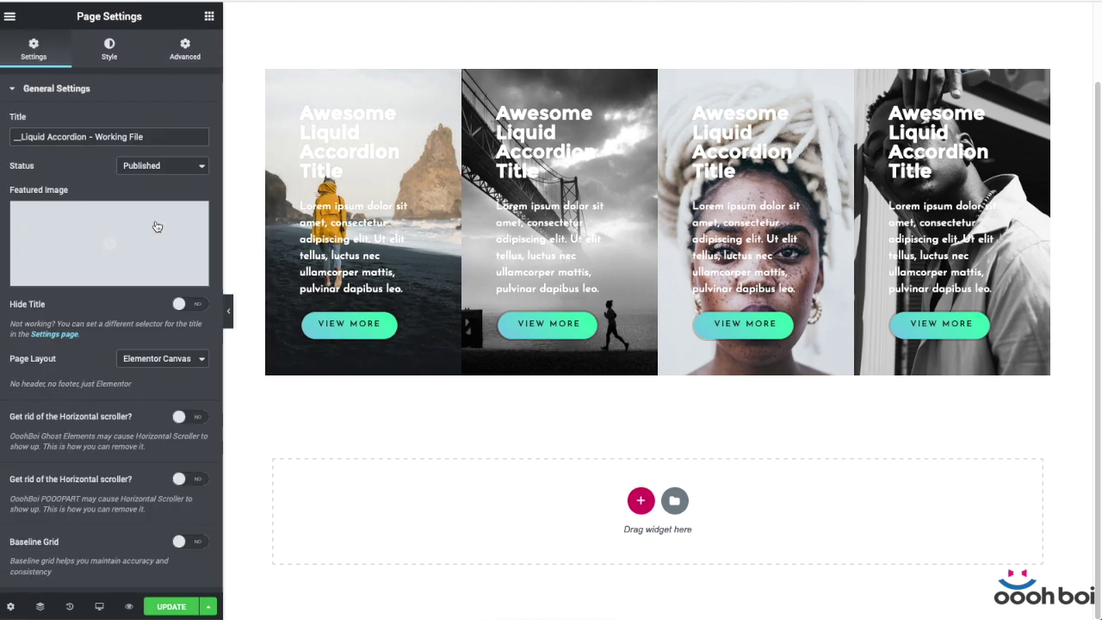
click(194, 53)
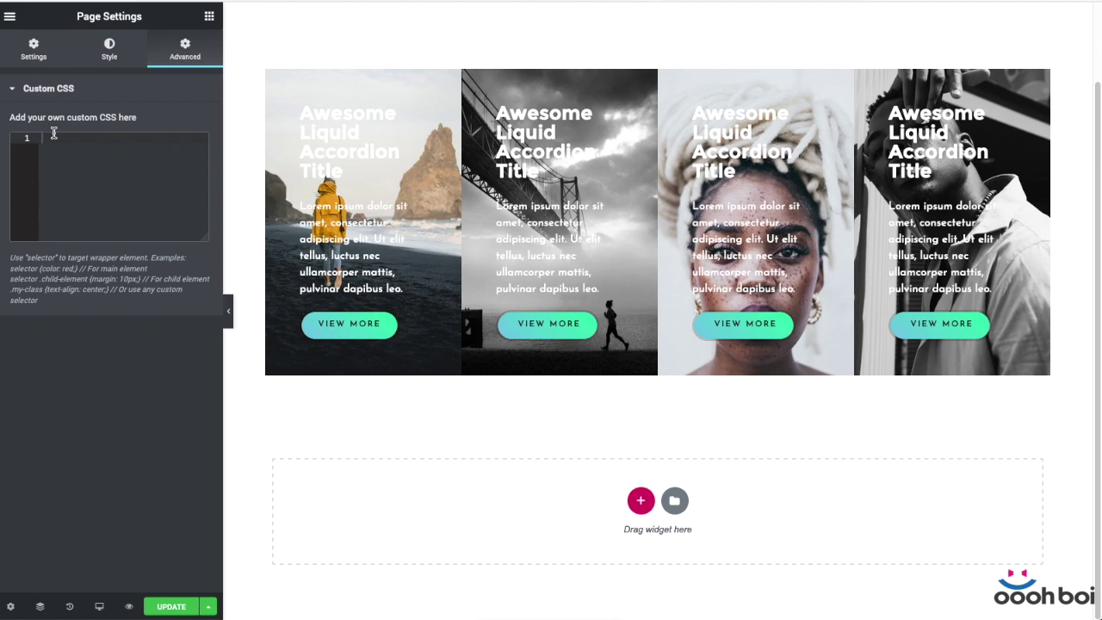
click(106, 176)
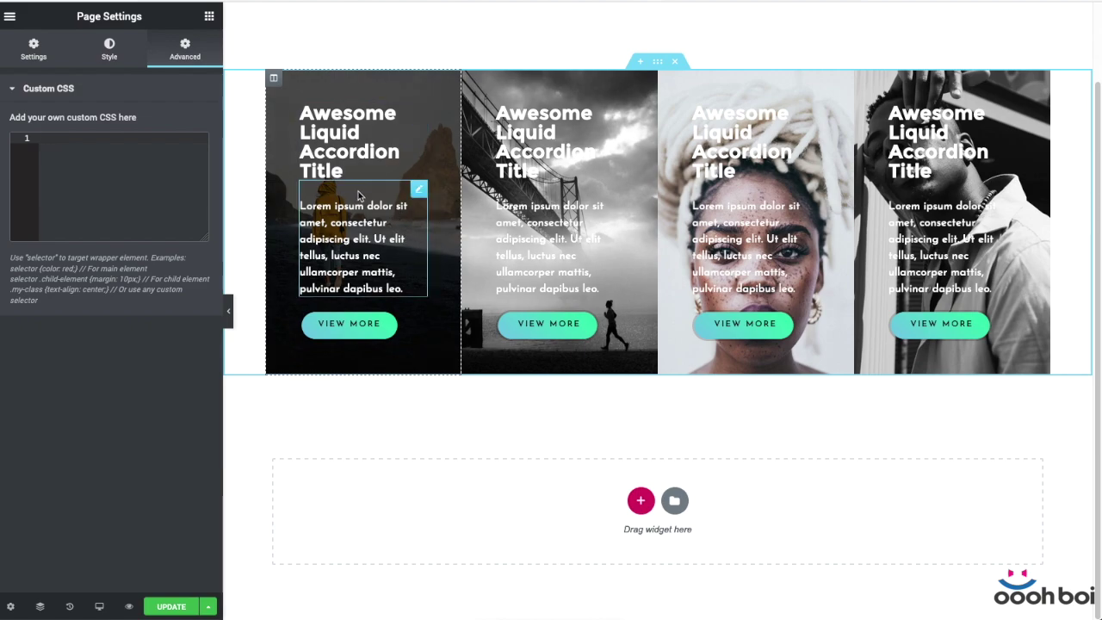
Step: Check the column's CSS class, then paste `.liquid-column .elementor-widget-wrap { opacity: 0; }` into Custom CSS
click(274, 77)
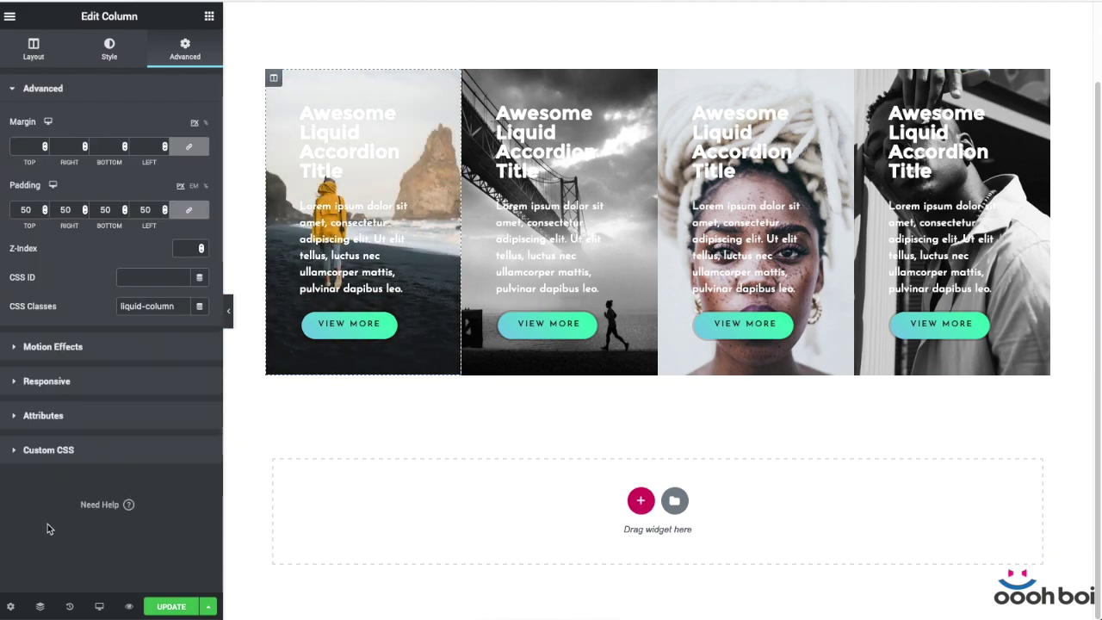
click(11, 606)
click(193, 43)
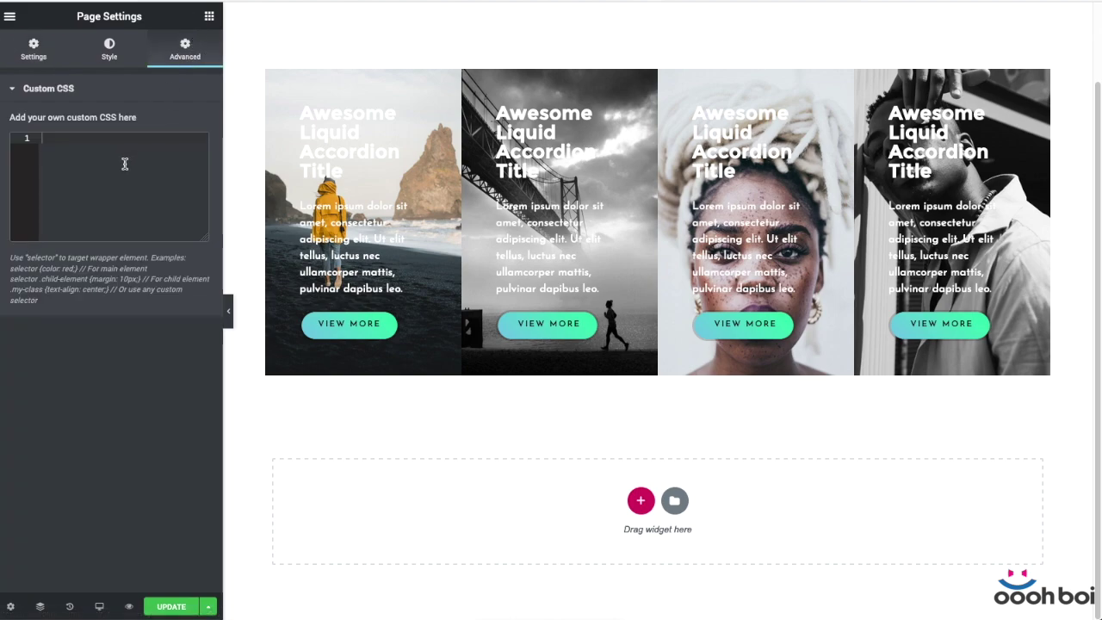
click(125, 164)
text(.liquid-column .elementor-widget-wrap { 	opacity: 0; })
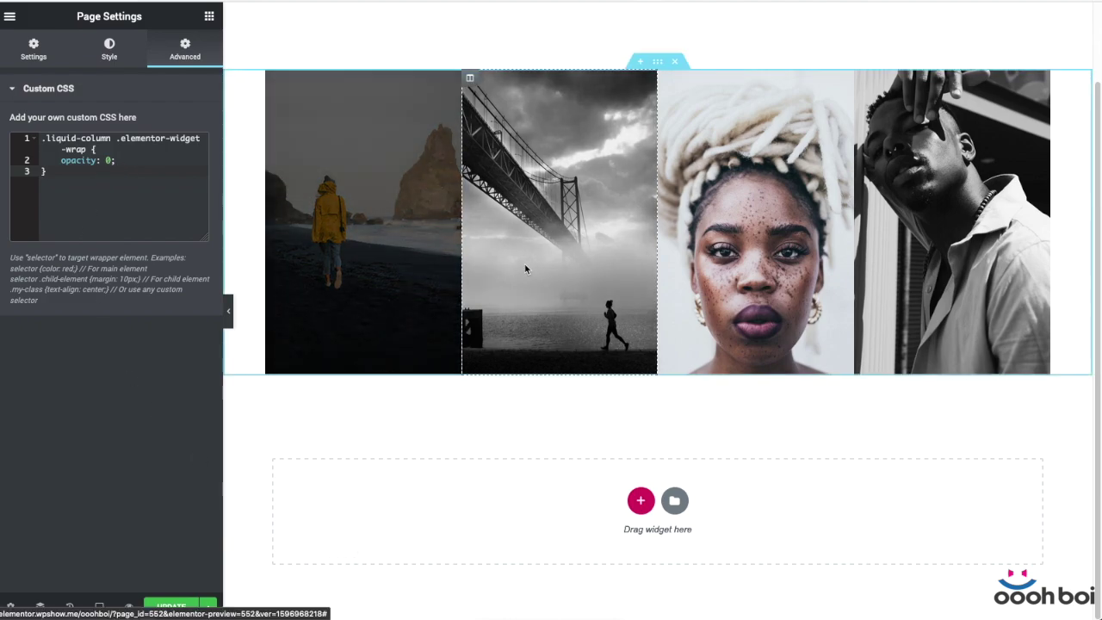
Step: Review the selector and briefly comment out the opacity declaration, then restore it
double_click(109, 139)
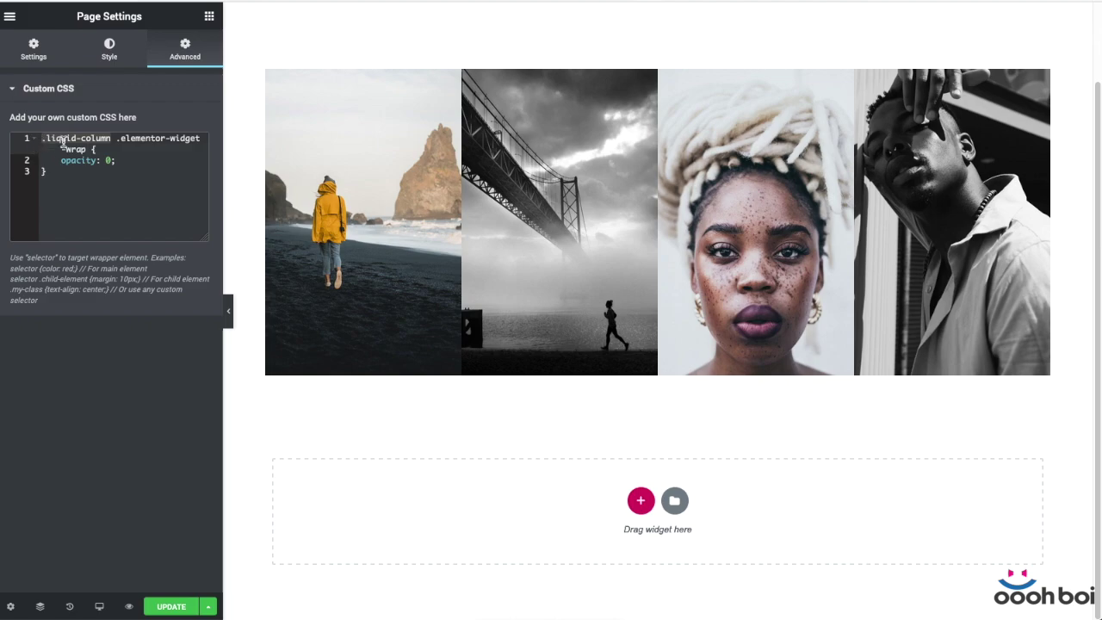
click(115, 138)
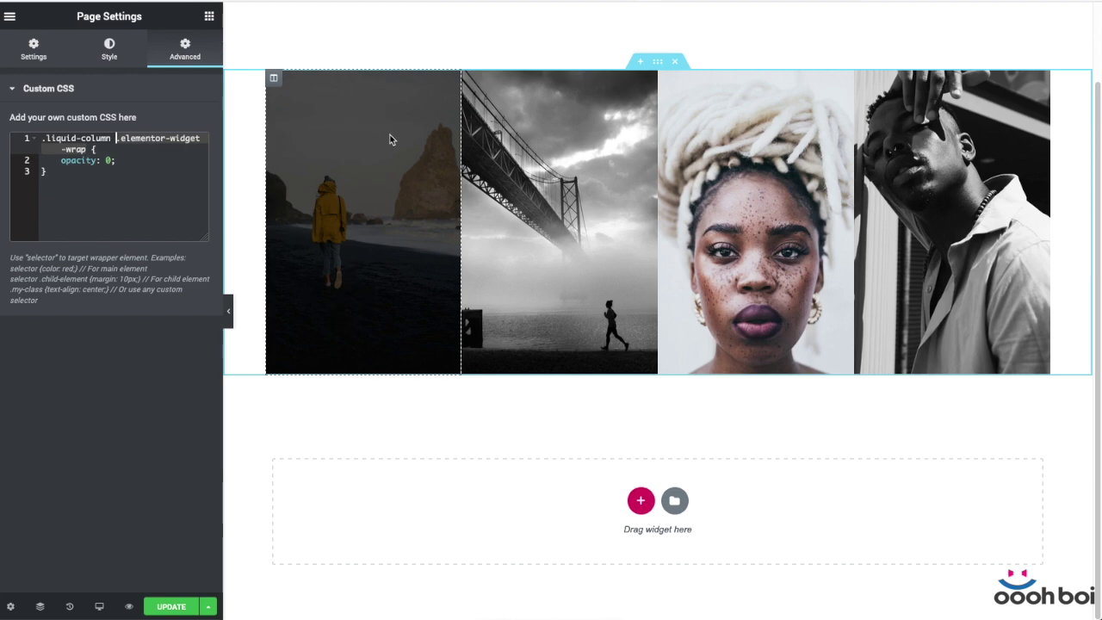
click(61, 160)
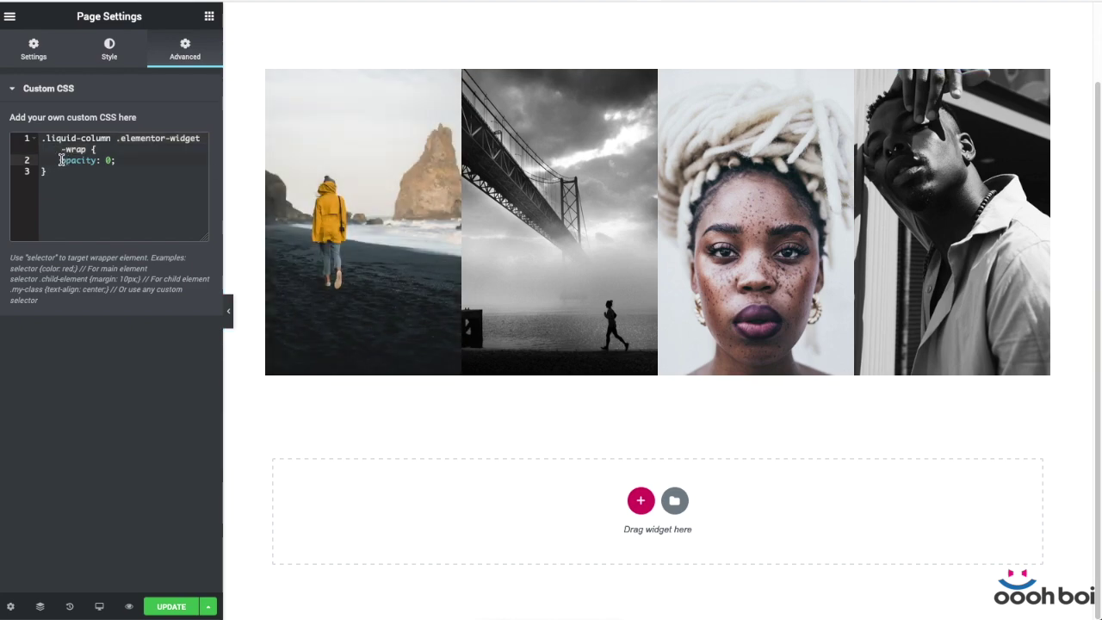
text(//)
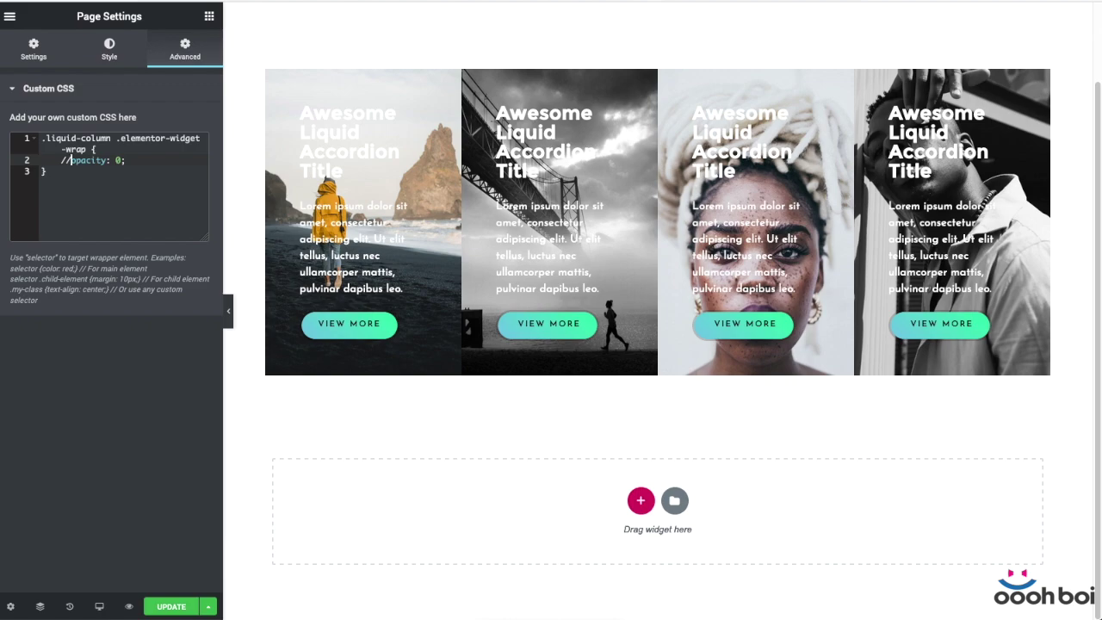
key(BackSpace)
key(BackSpace)
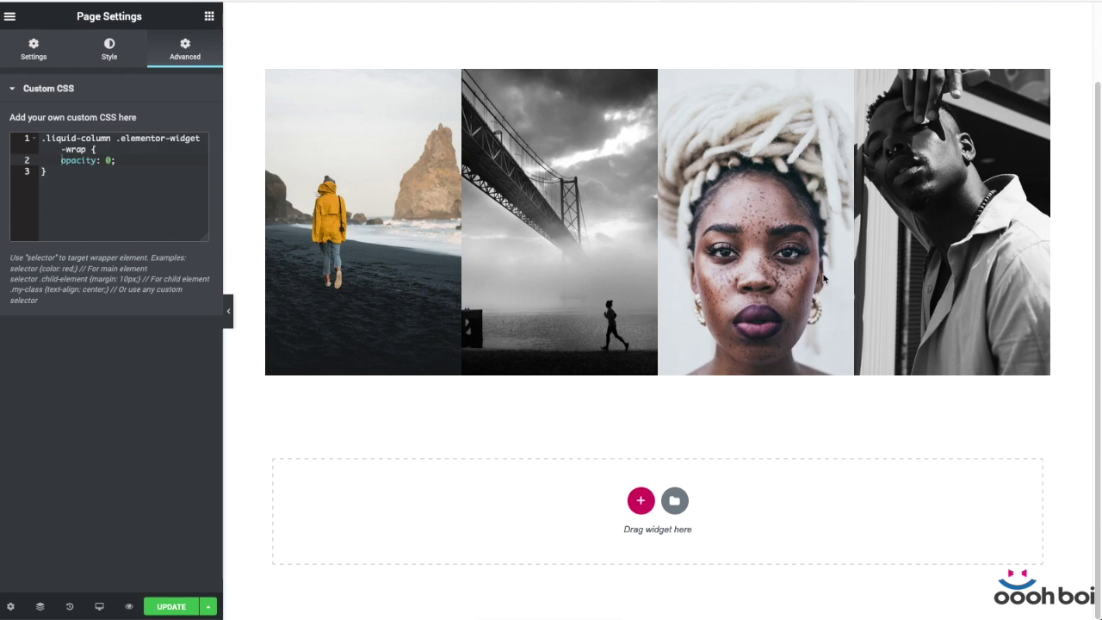
click(64, 172)
Step: Add a `.liquid-column:hover .elementor-widget-wrap` rule: opacity 1, transition opacity 0.4s ease 0.2s
key(Return)
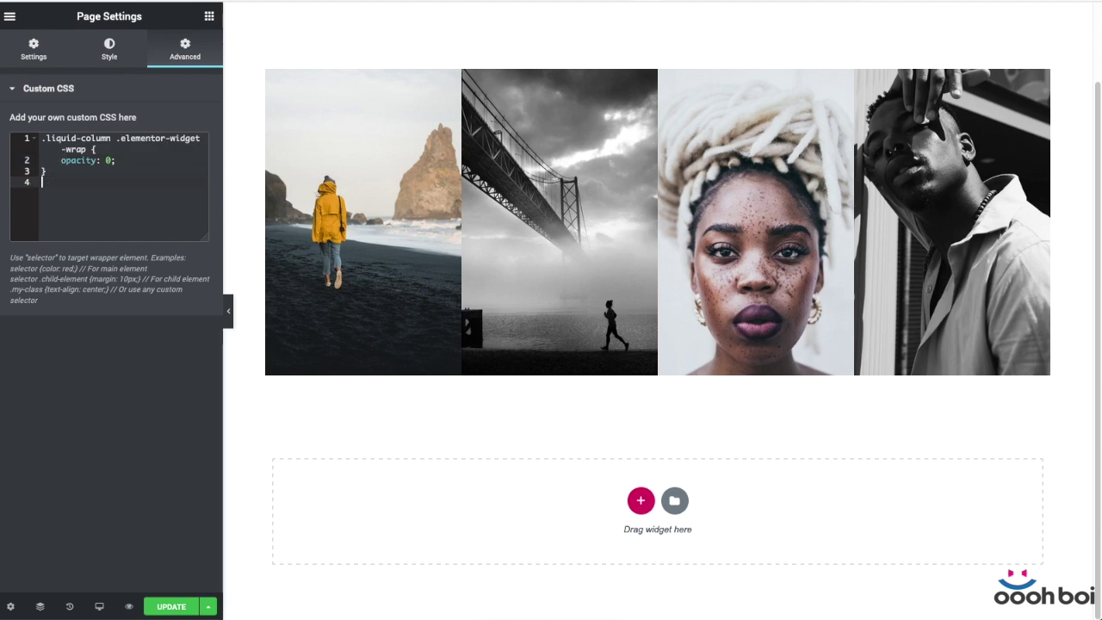
text(.liquid-column:hover .elementor-widget-wrap { 	transition: opacity 0.4s ease 0.2s; 	opacity: 1; })
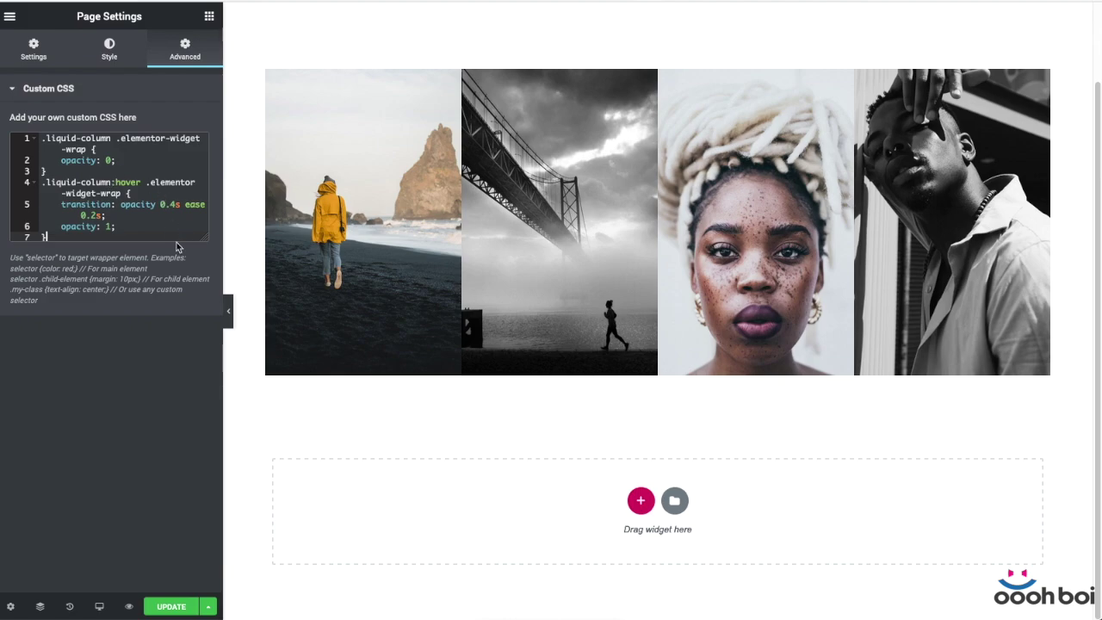
drag(207, 239, 205, 333)
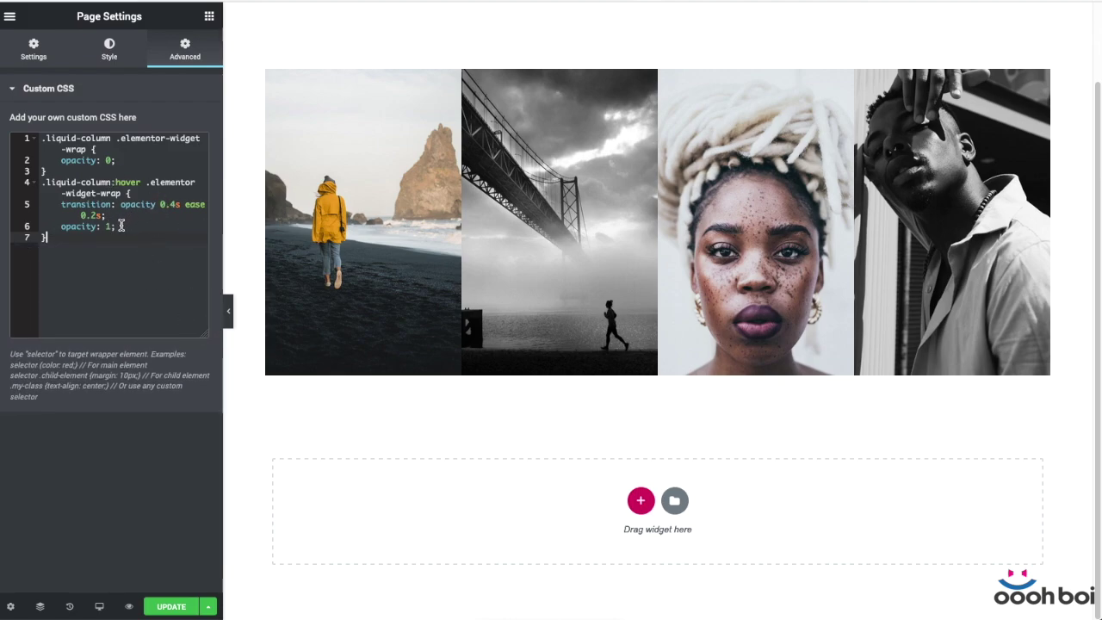
click(61, 226)
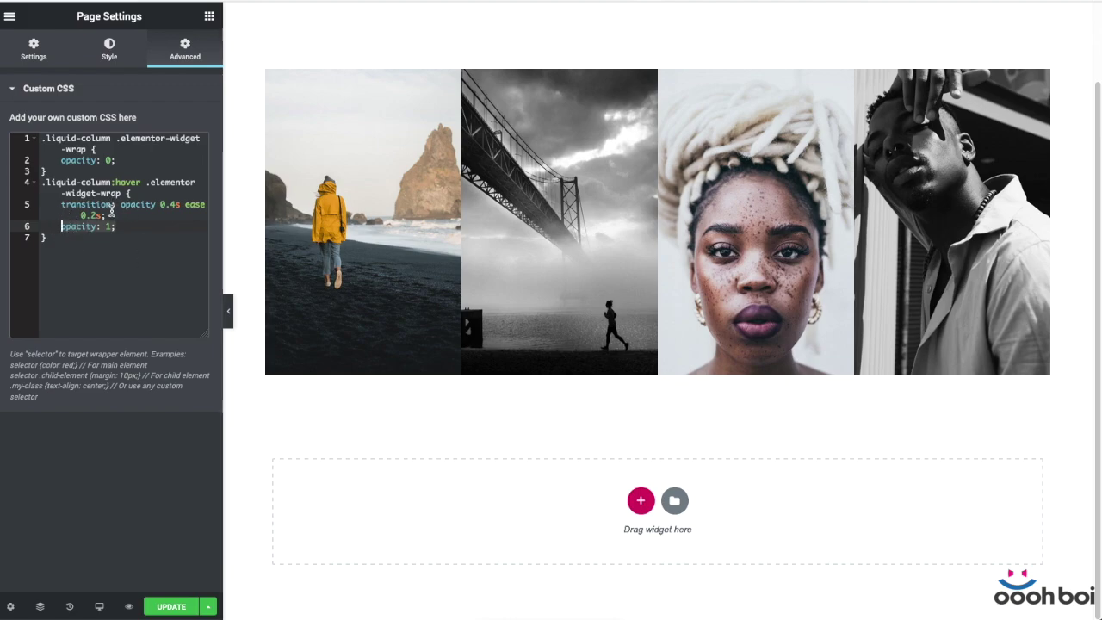
drag(106, 215, 60, 204)
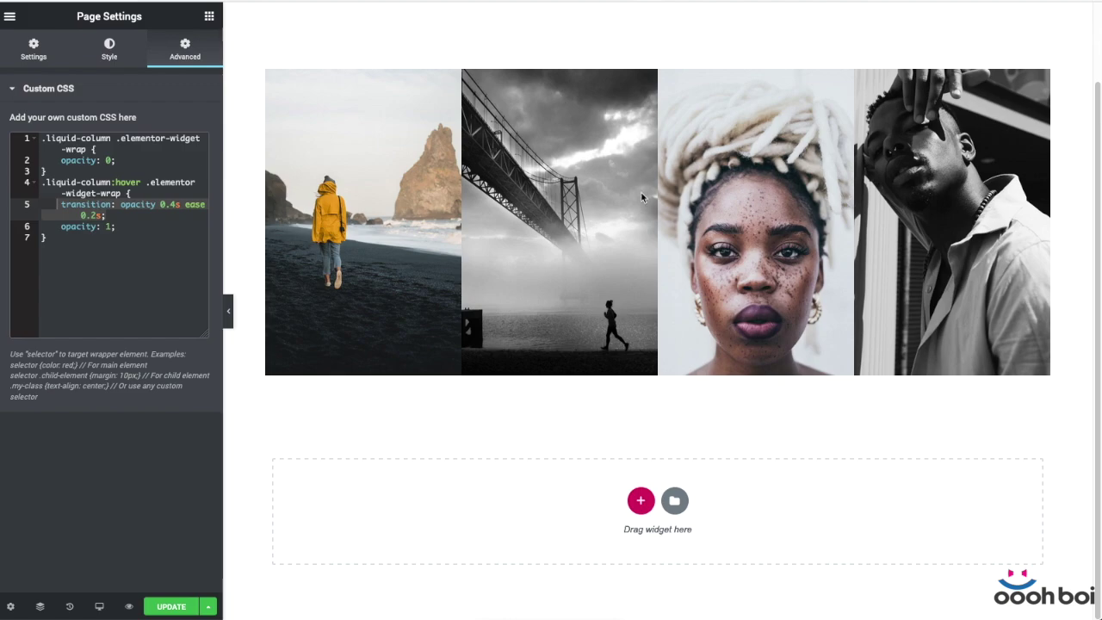
Step: Add the .liquid-column rule: height 500px, overflow hidden, flex 1, transition flex 0.3s ease
click(60, 238)
key(Return)
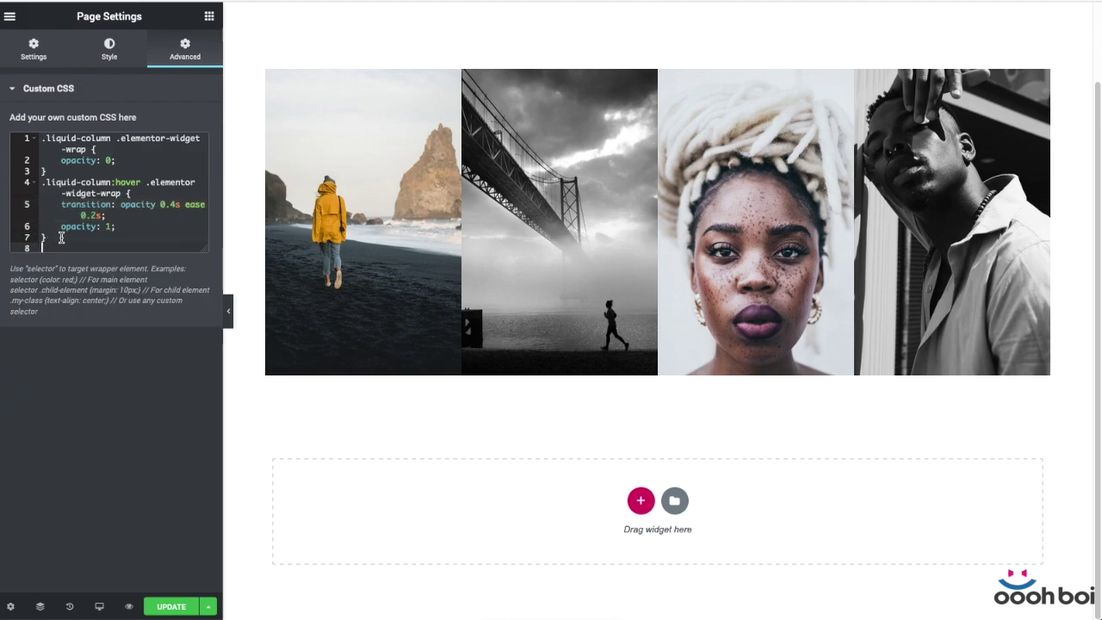
text(.liquid-column {     height: 500px;     overflow: hidden;     flex: 1;     transition: flex 0.3s ease; })
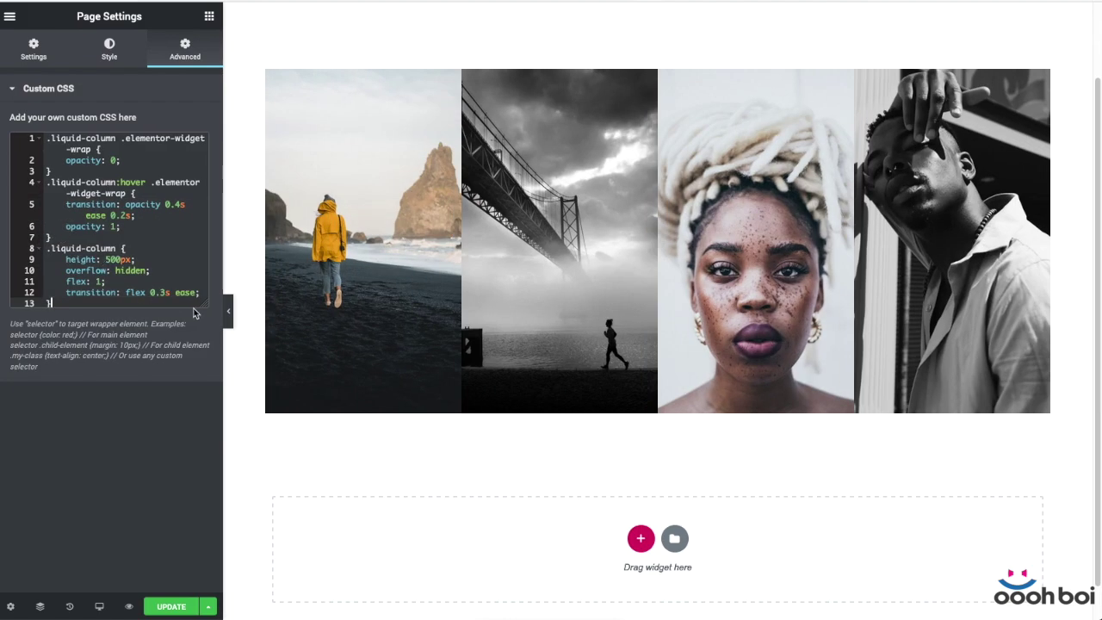
drag(203, 303, 198, 348)
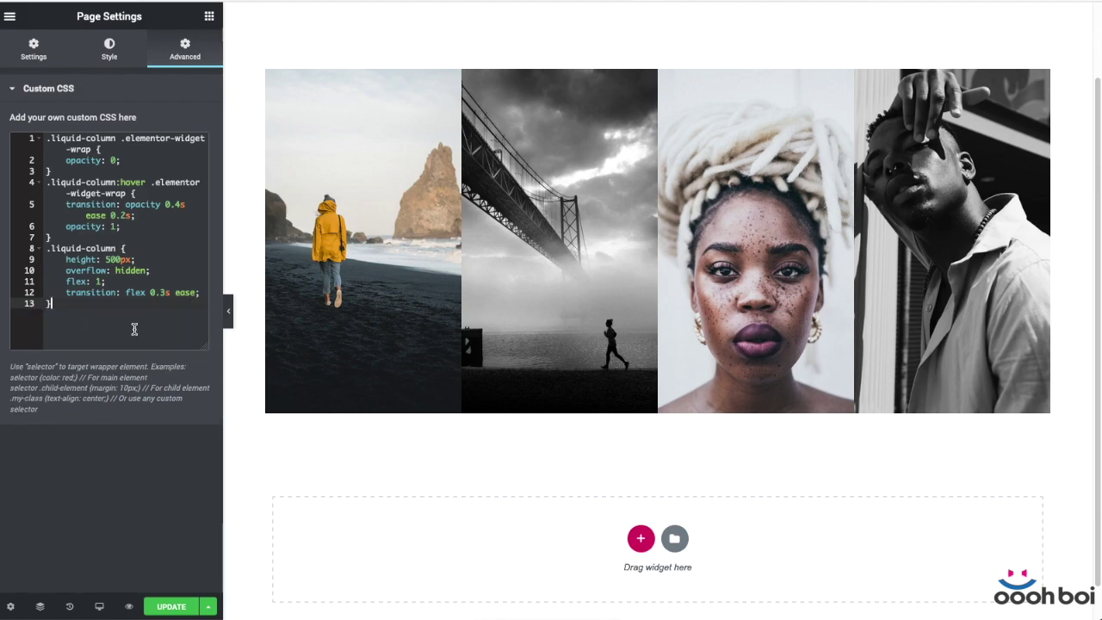
click(137, 259)
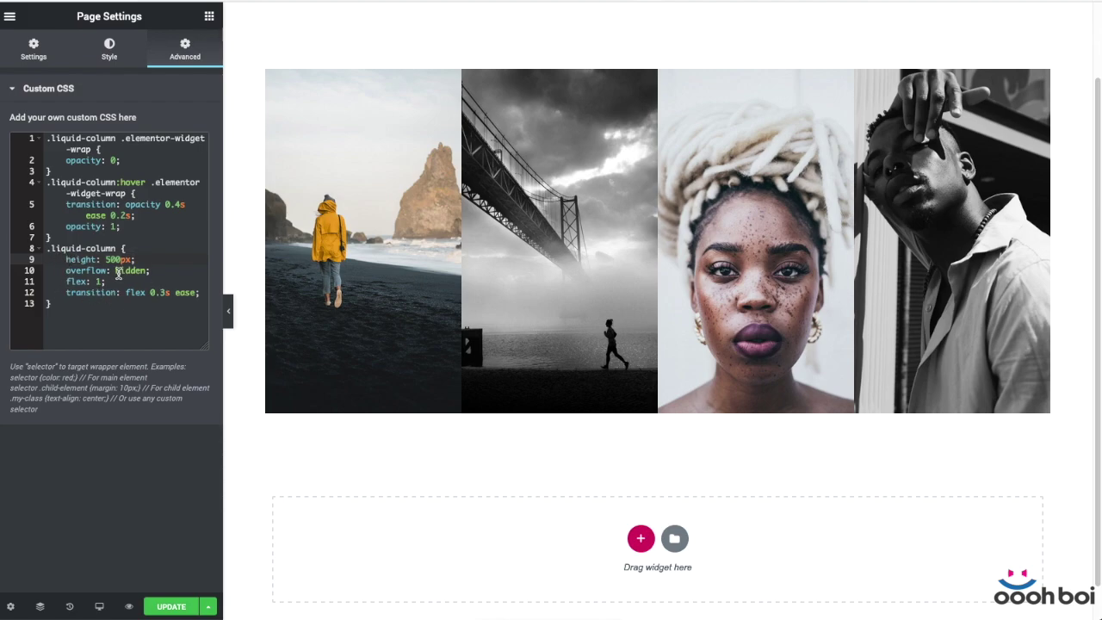
drag(152, 271, 69, 269)
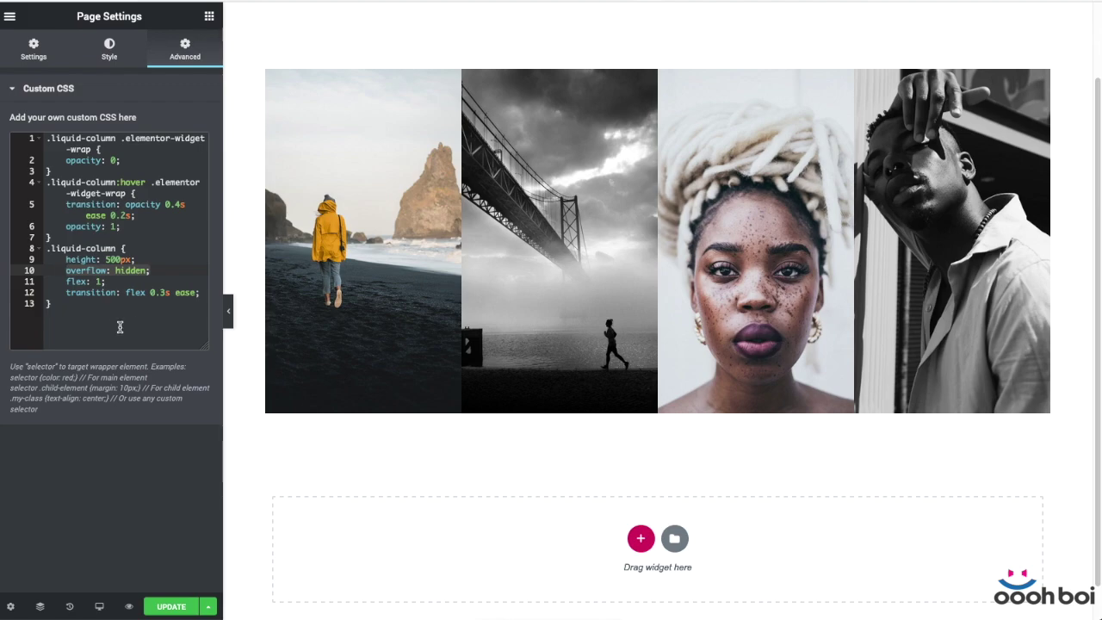
drag(112, 281, 65, 282)
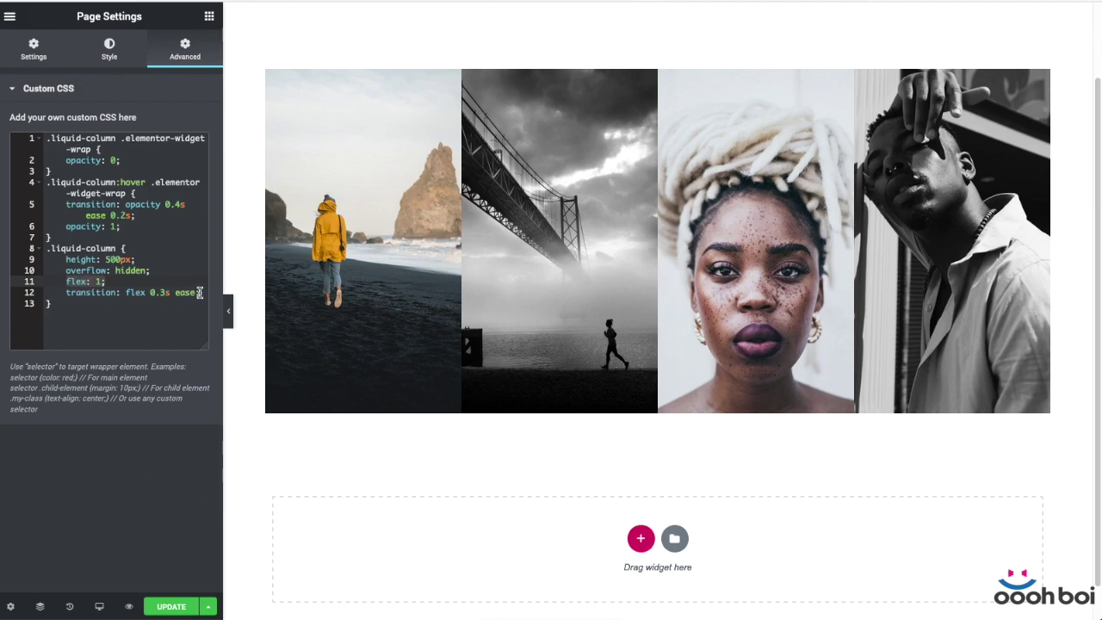
drag(199, 292, 67, 291)
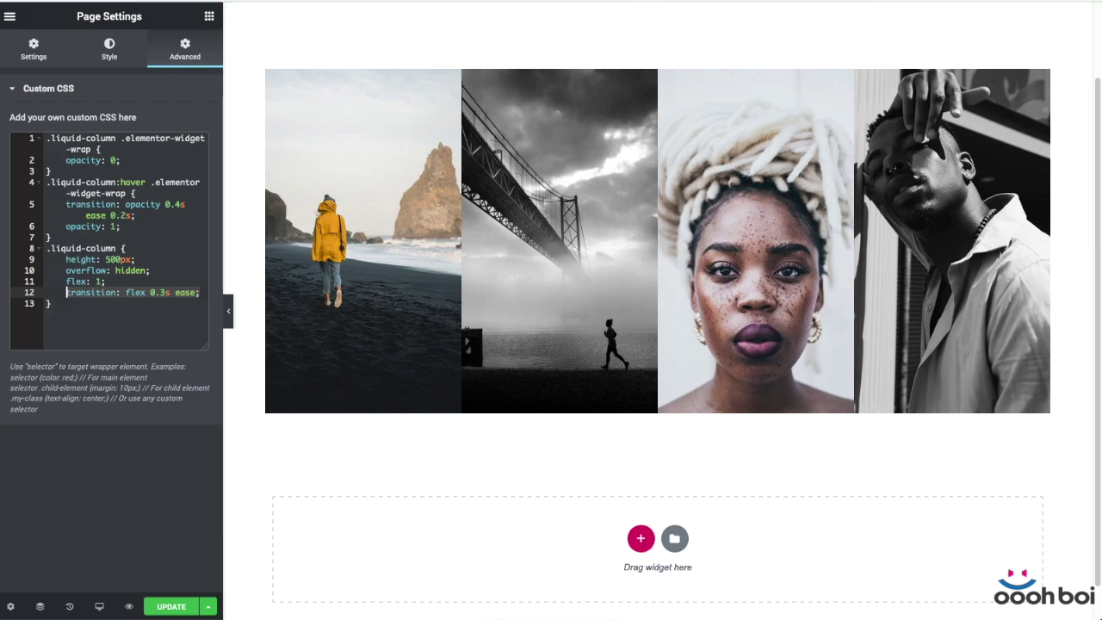
Step: Add `.liquid-column:hover { flex: 3; }` below the column rule and enlarge the code editor
click(60, 304)
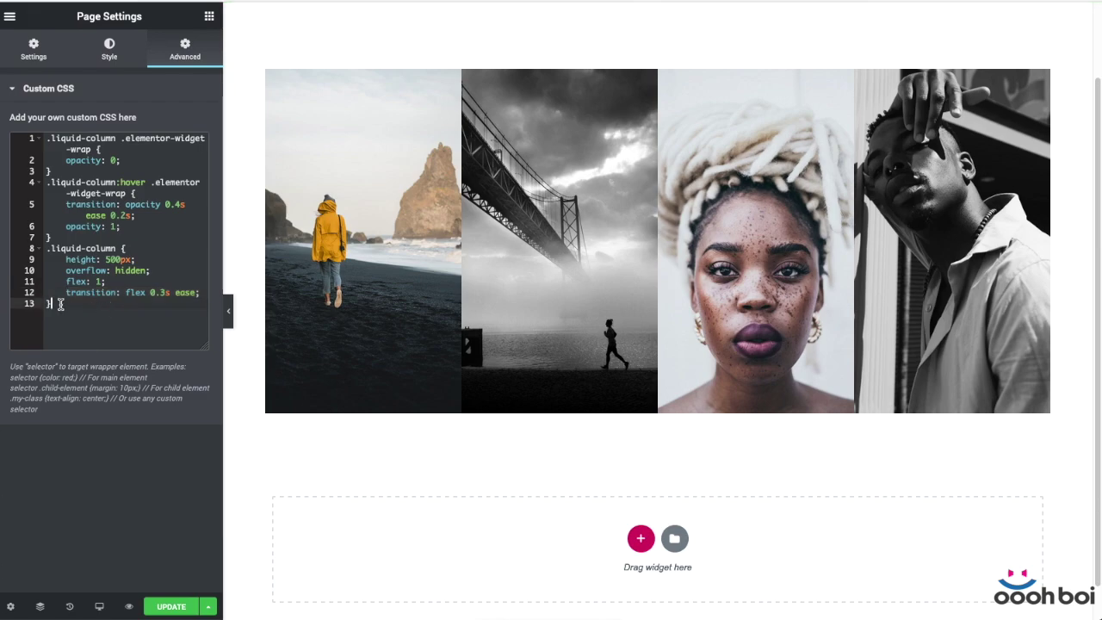
key(Return)
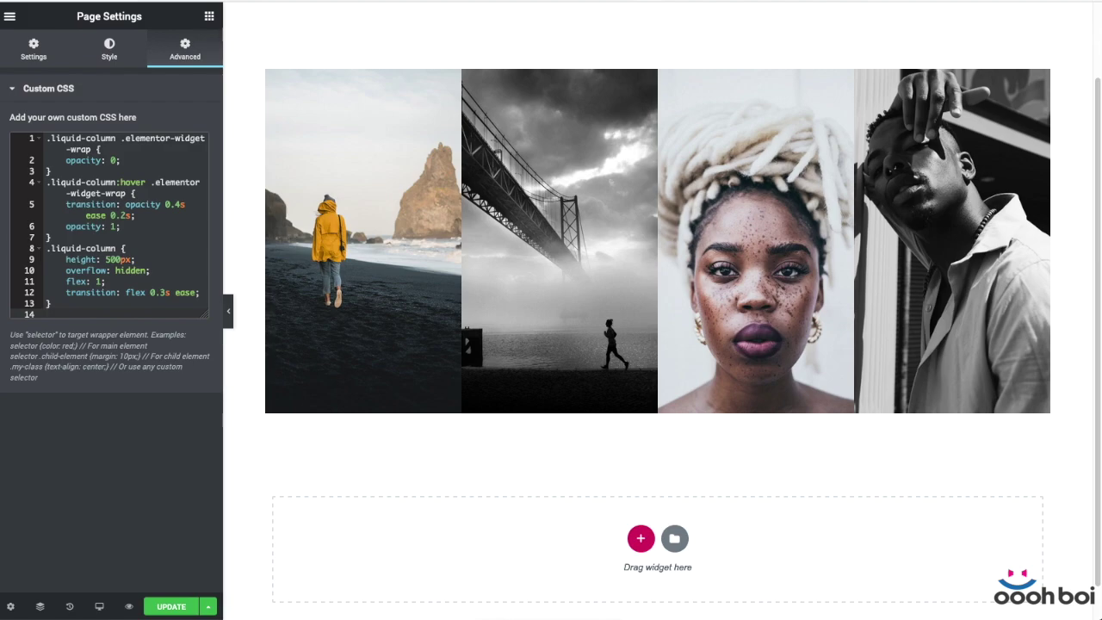
text(.liquid-column:hover {     flex: 3; })
drag(206, 343, 204, 371)
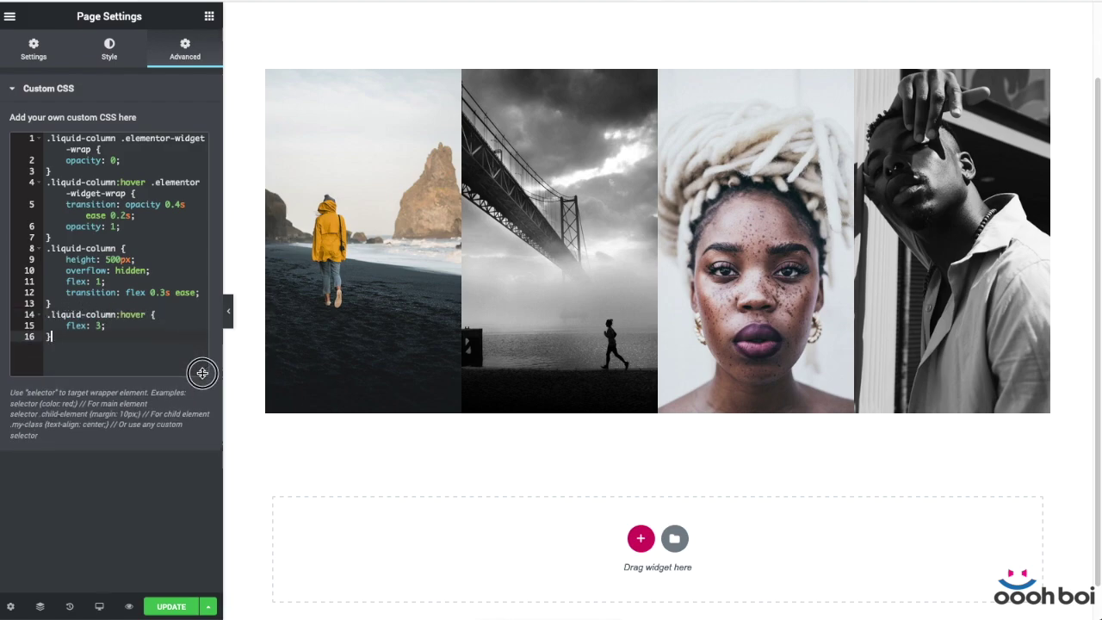
click(111, 315)
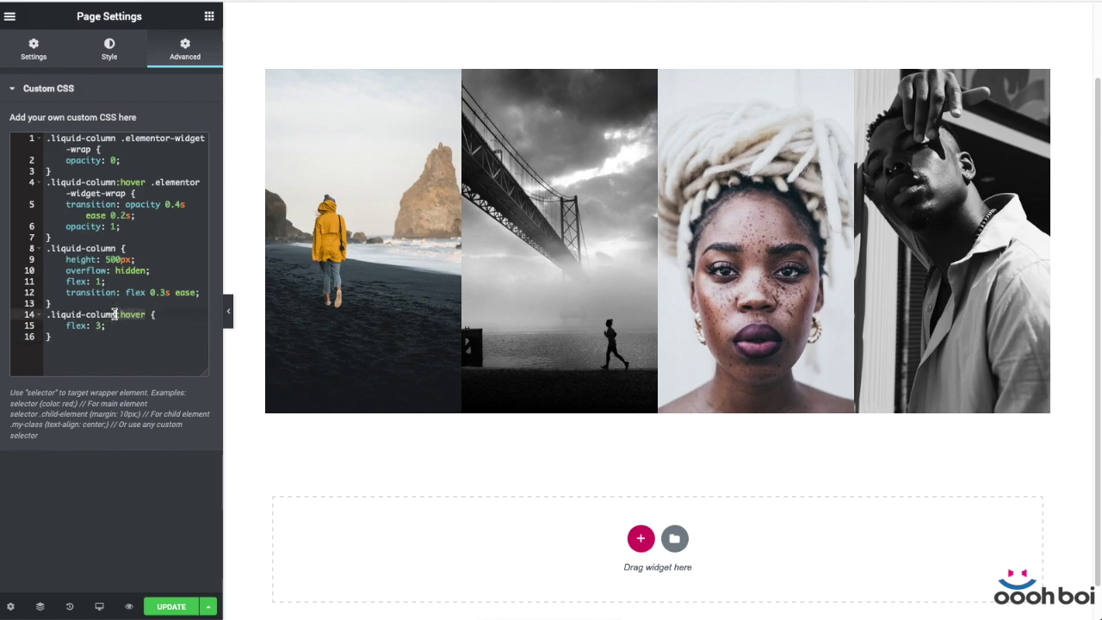
click(80, 327)
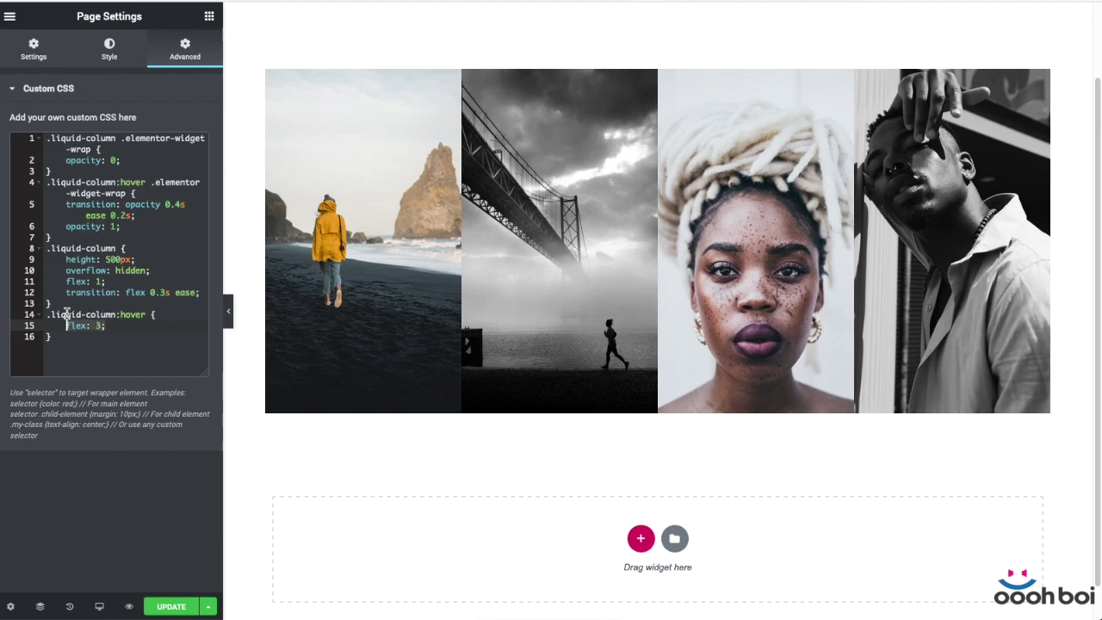
drag(67, 327, 89, 329)
click(99, 606)
Step: Switch the preview to tablet, then mobile width, and check the four side-by-side columns
click(99, 546)
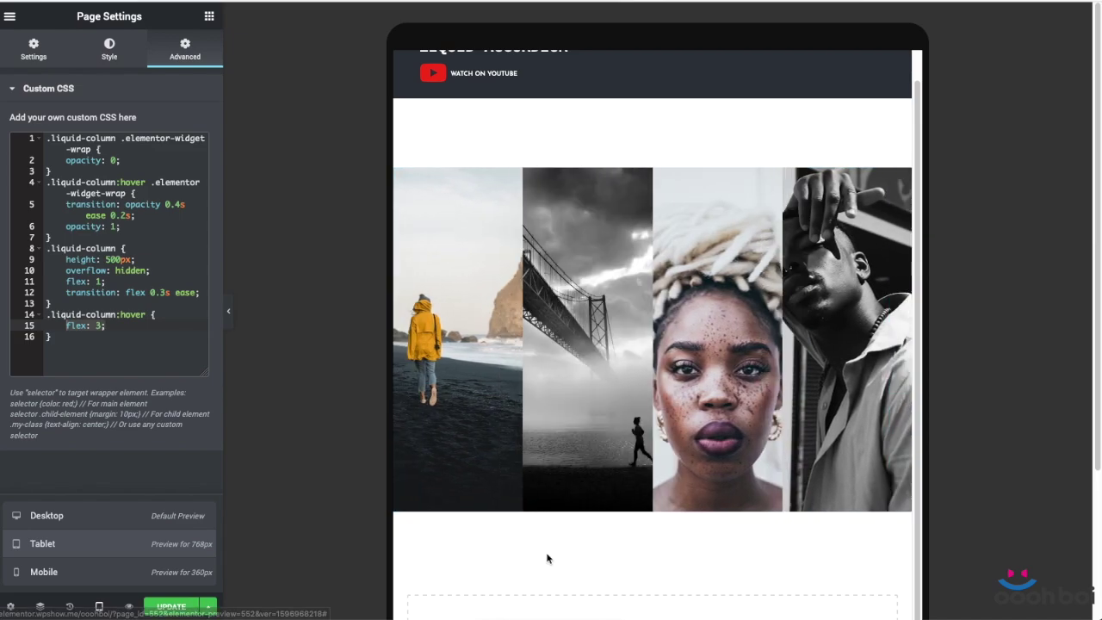
click(95, 576)
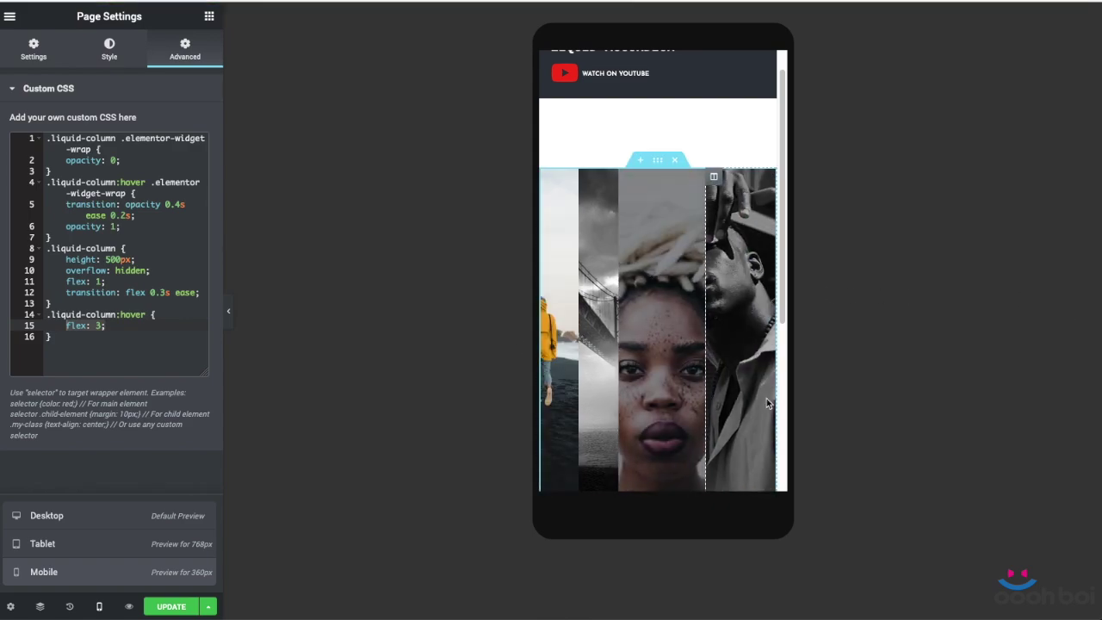
scroll(663, 312, down, 1)
scroll(663, 311, up, 1)
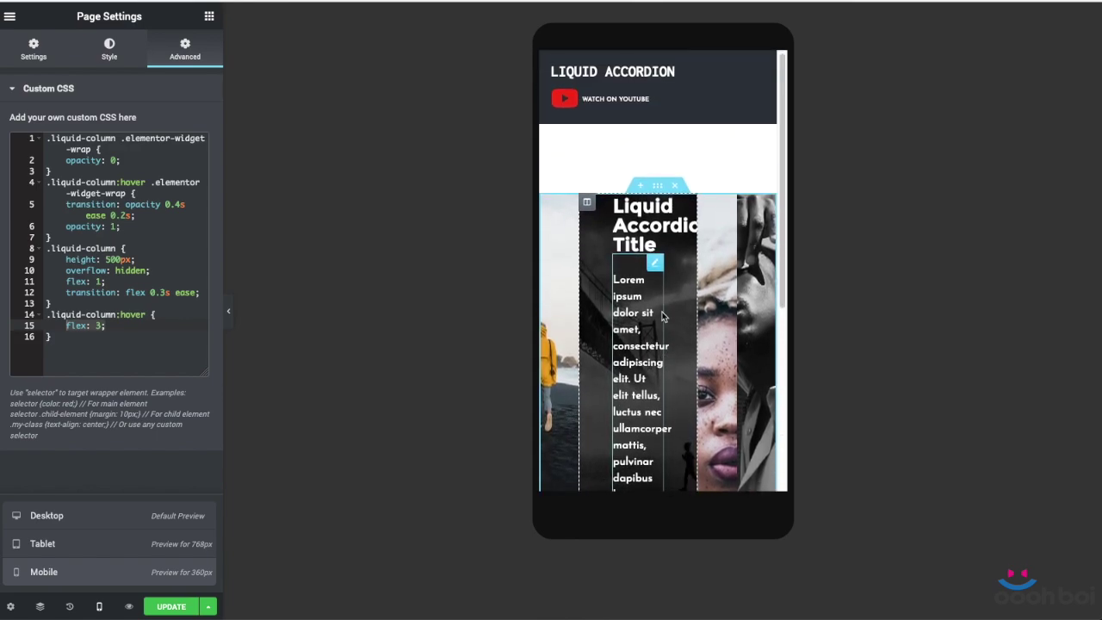
scroll(664, 302, down, 1)
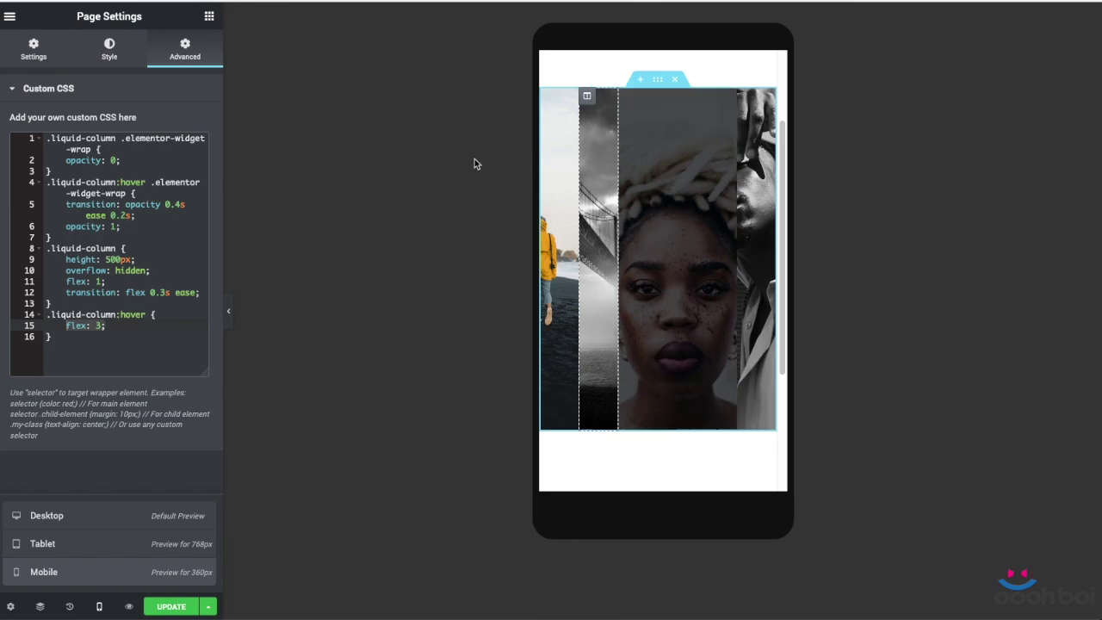
click(47, 142)
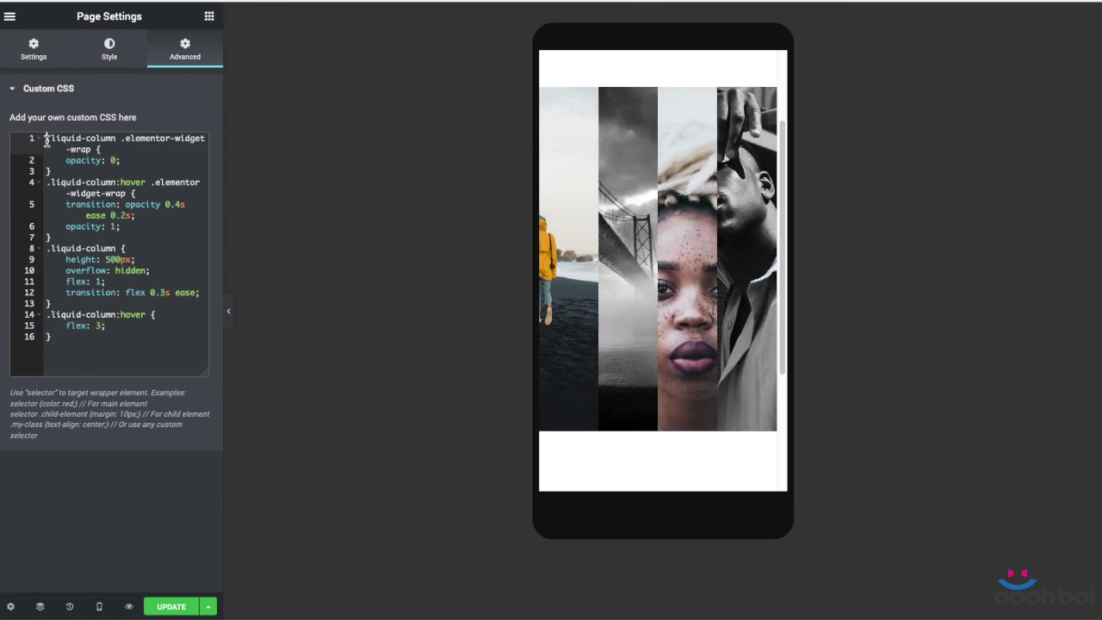
key(Return)
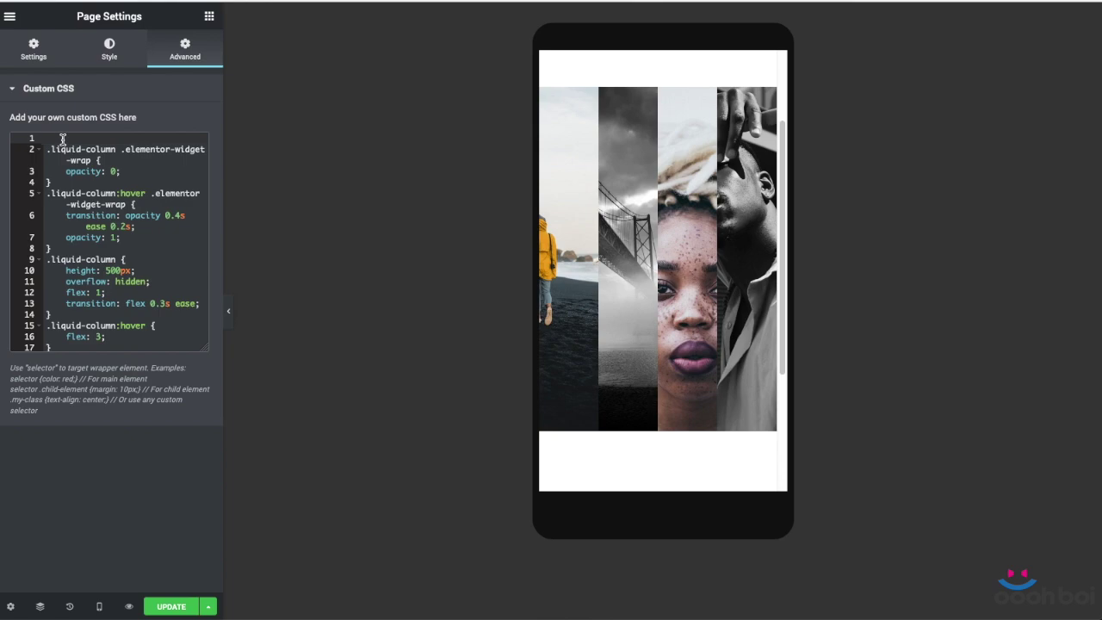
right_click(63, 138)
click(53, 137)
text(@media(min-width: 768px) {)
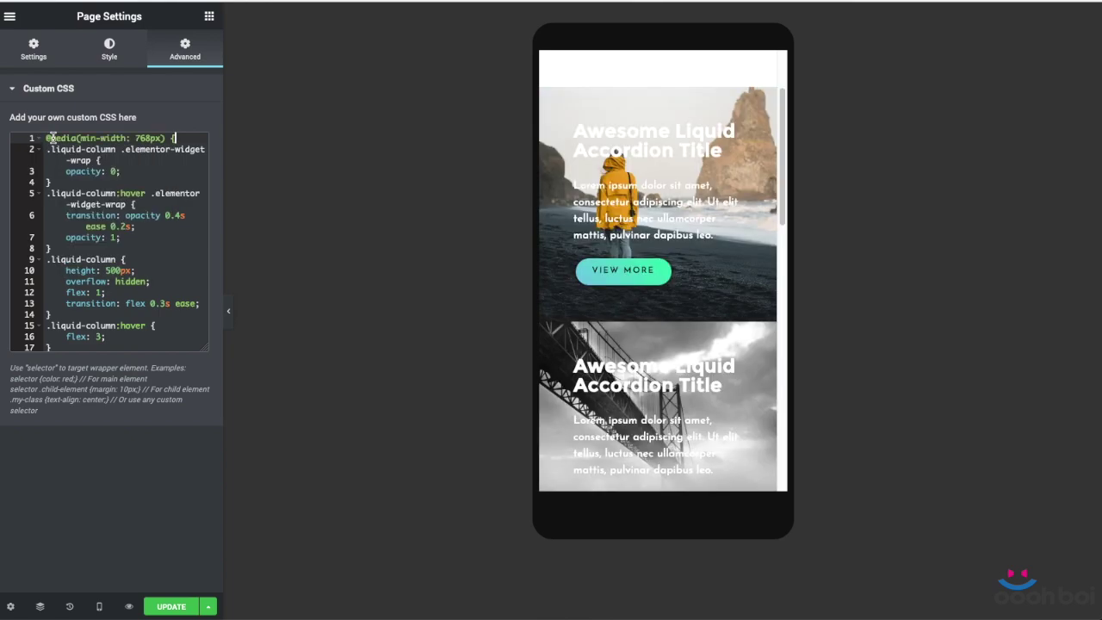
click(68, 347)
key(Return)
text(})
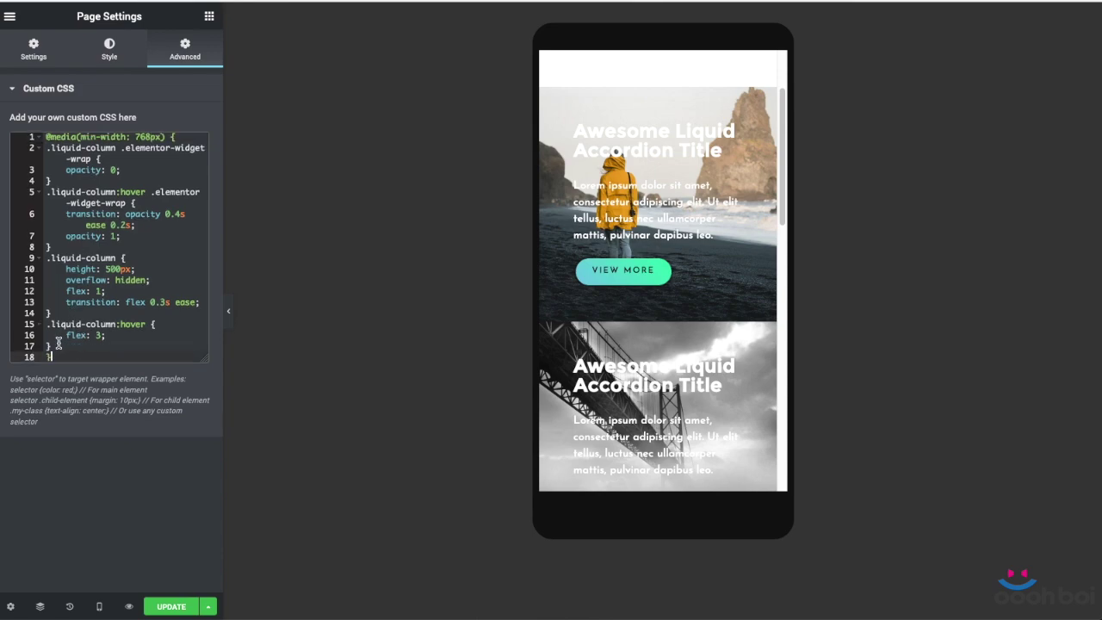
drag(53, 356, 9, 148)
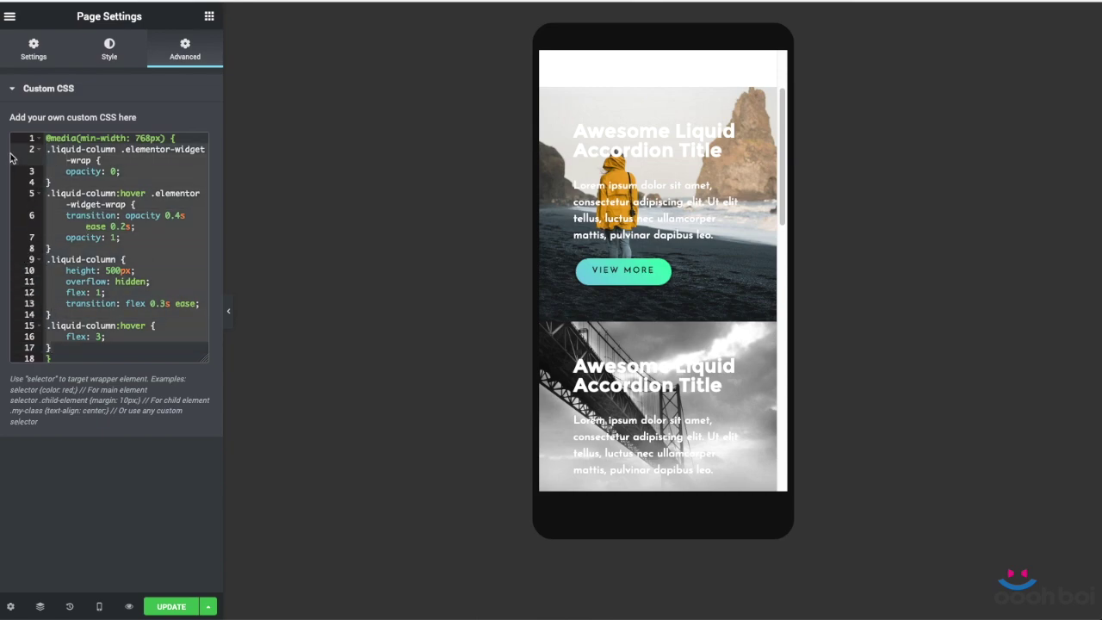
key(Tab)
click(123, 148)
drag(176, 138, 39, 138)
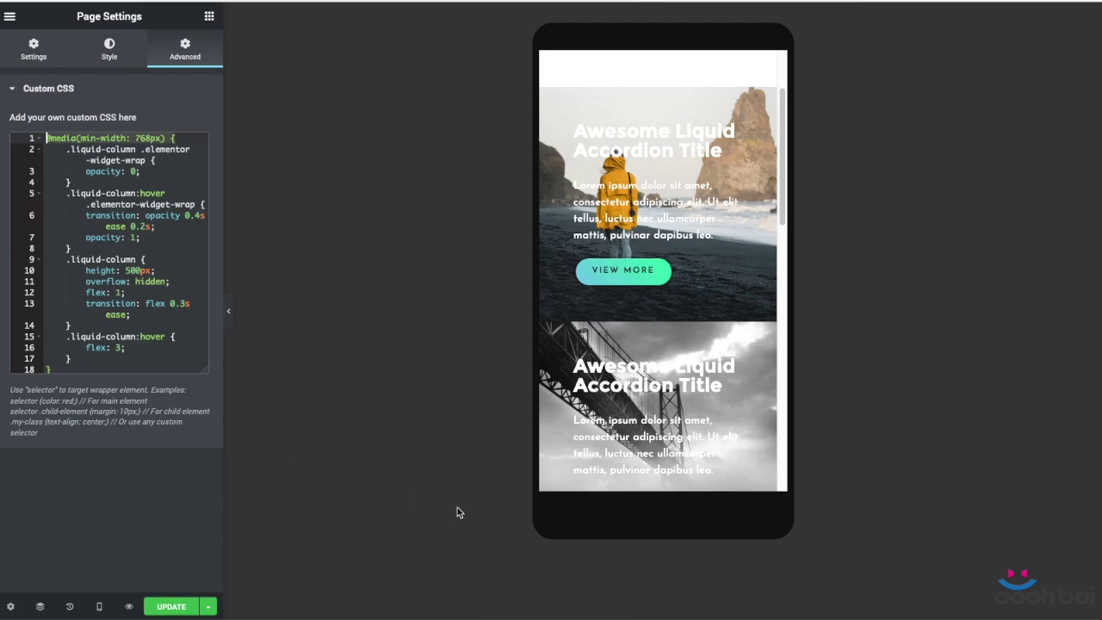
scroll(713, 315, down, 4)
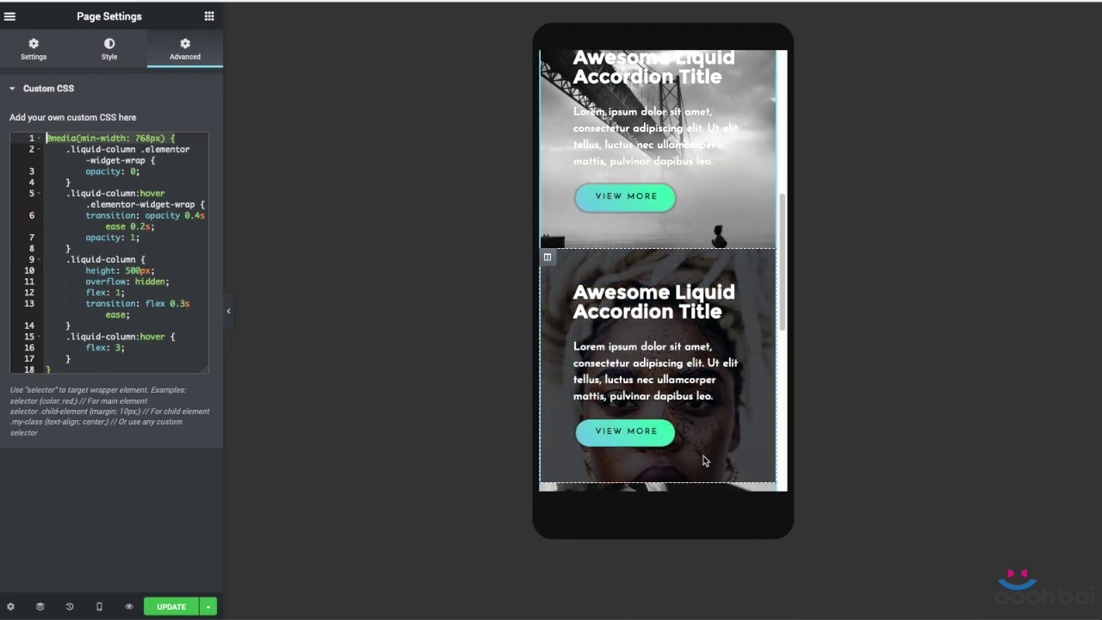
scroll(696, 324, down, 4)
scroll(720, 175, up, 3)
scroll(720, 181, up, 5)
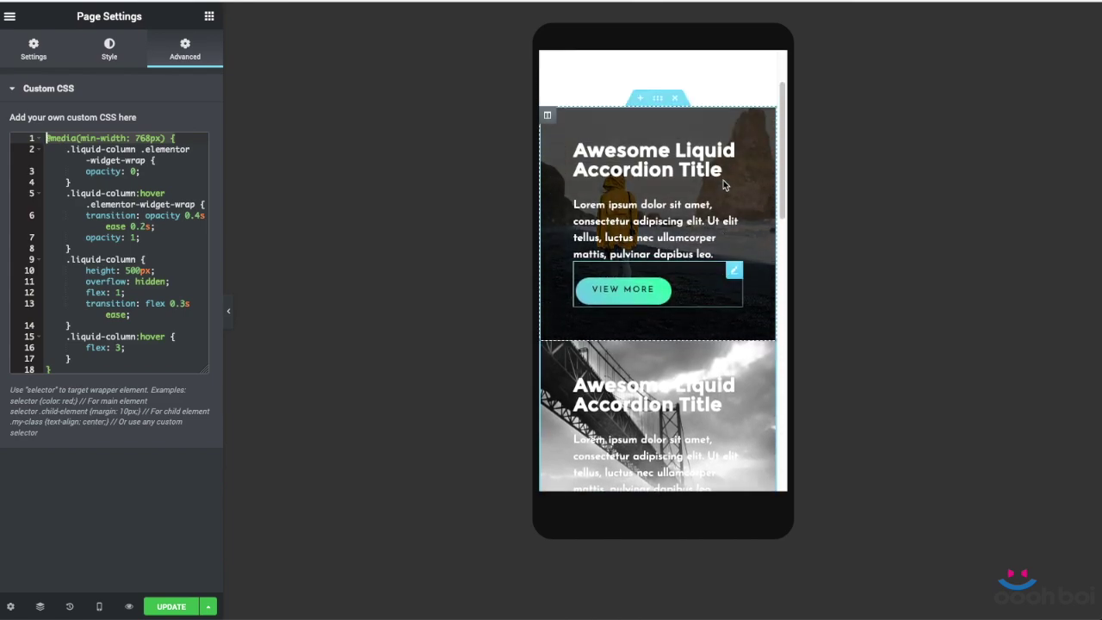
scroll(685, 297, down, 2)
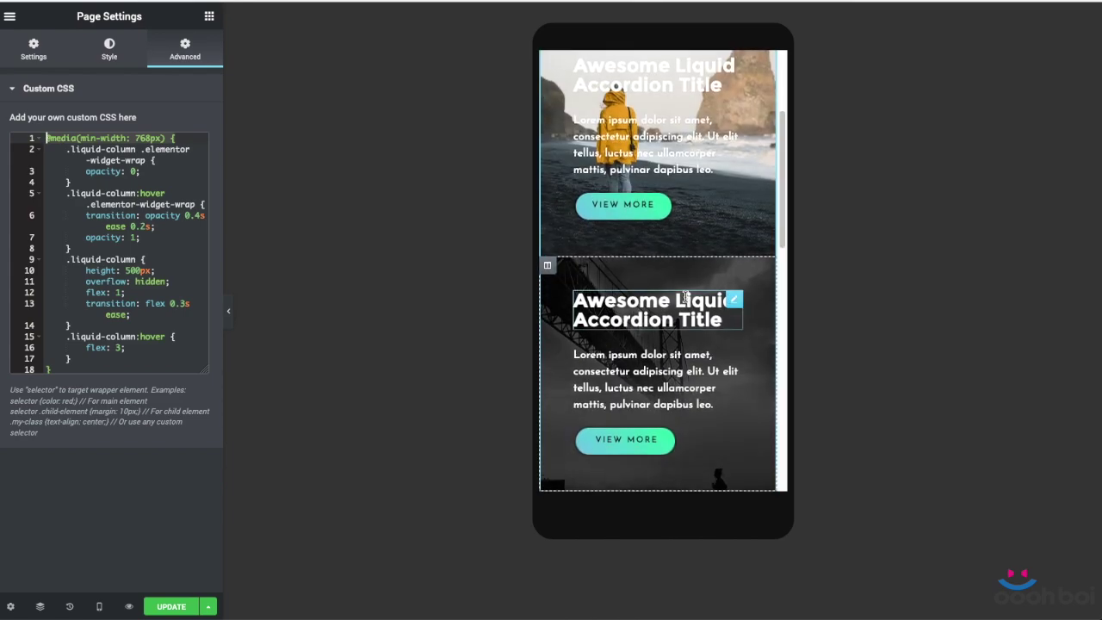
scroll(715, 284, up, 2)
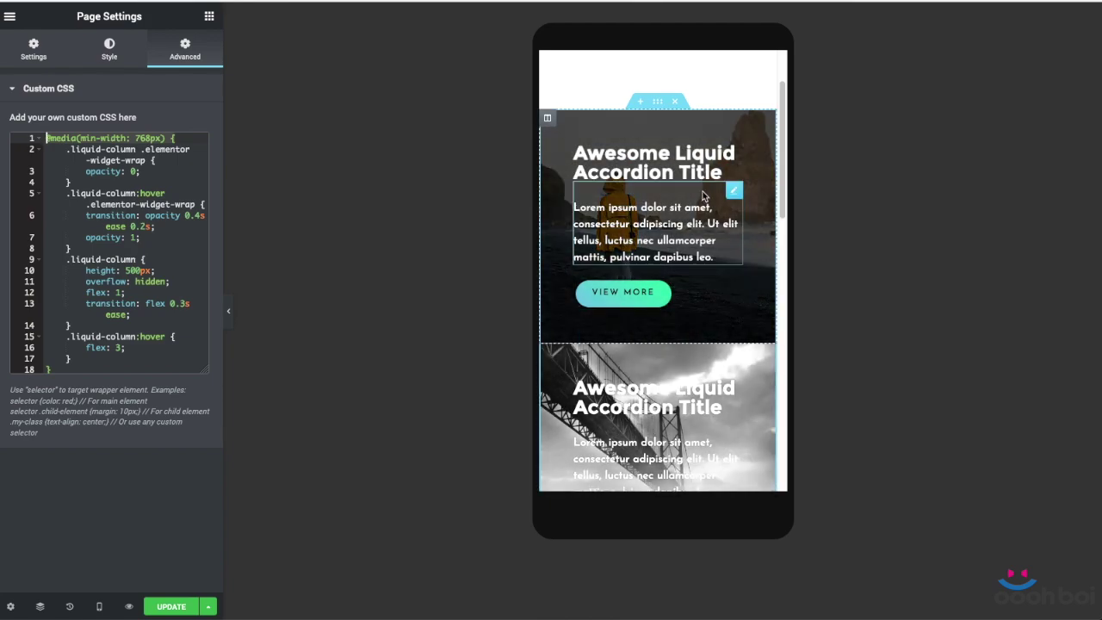
scroll(740, 370, down, 3)
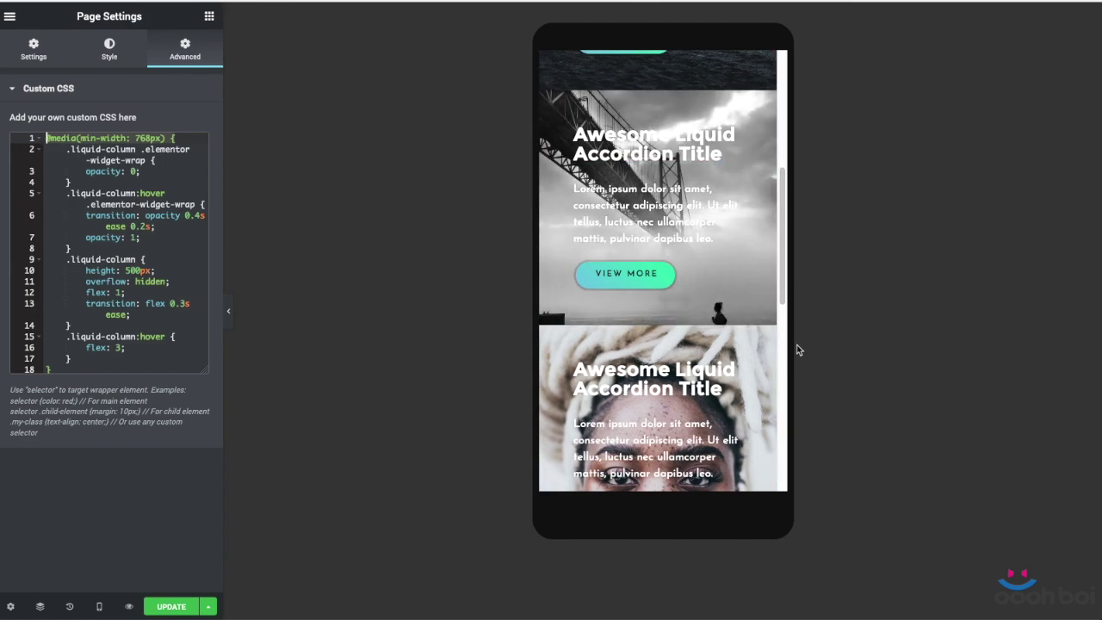
Step: Open the first column's Style settings and its background overlay section
scroll(787, 178, up, 4)
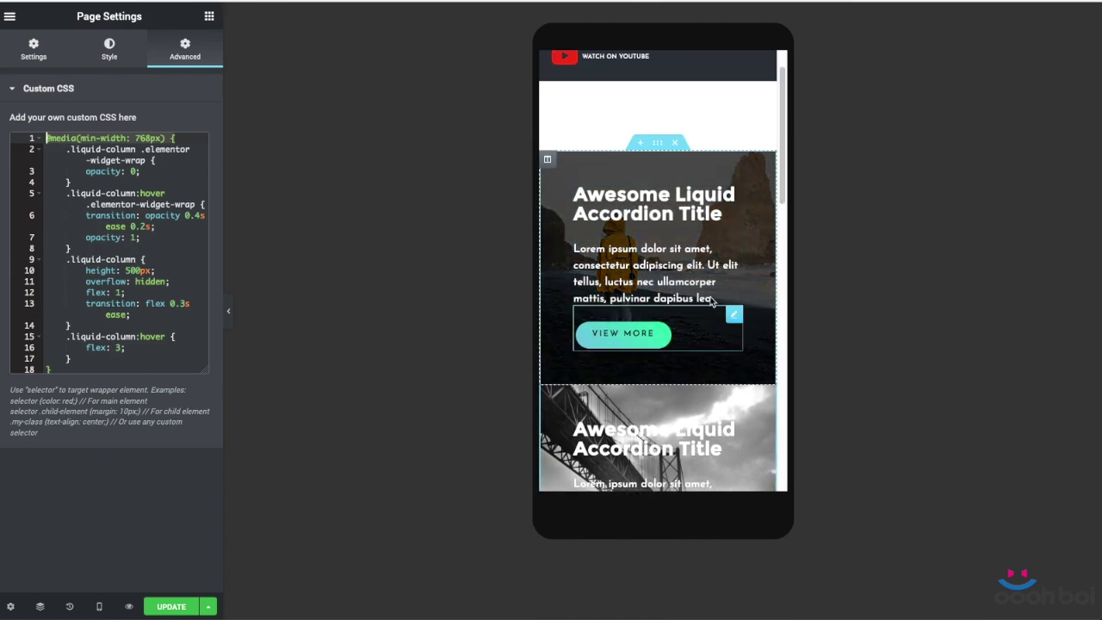
click(547, 159)
click(117, 55)
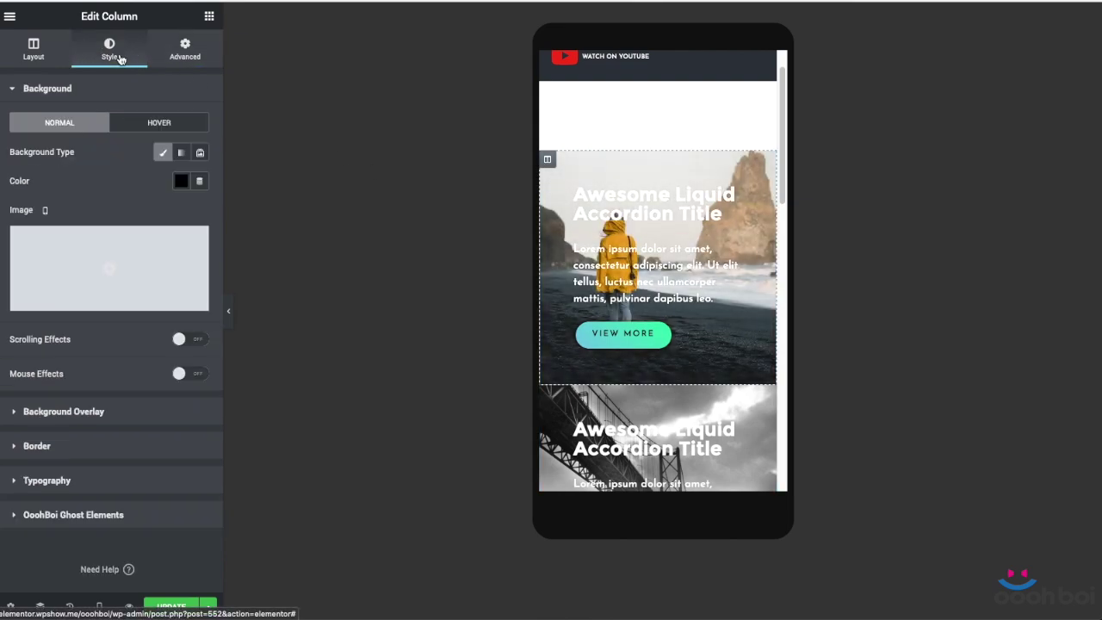
click(115, 414)
Step: Enable the Overlaiz overlay on the first column with a 300 px height
scroll(144, 205, down, 2)
scroll(144, 206, down, 2)
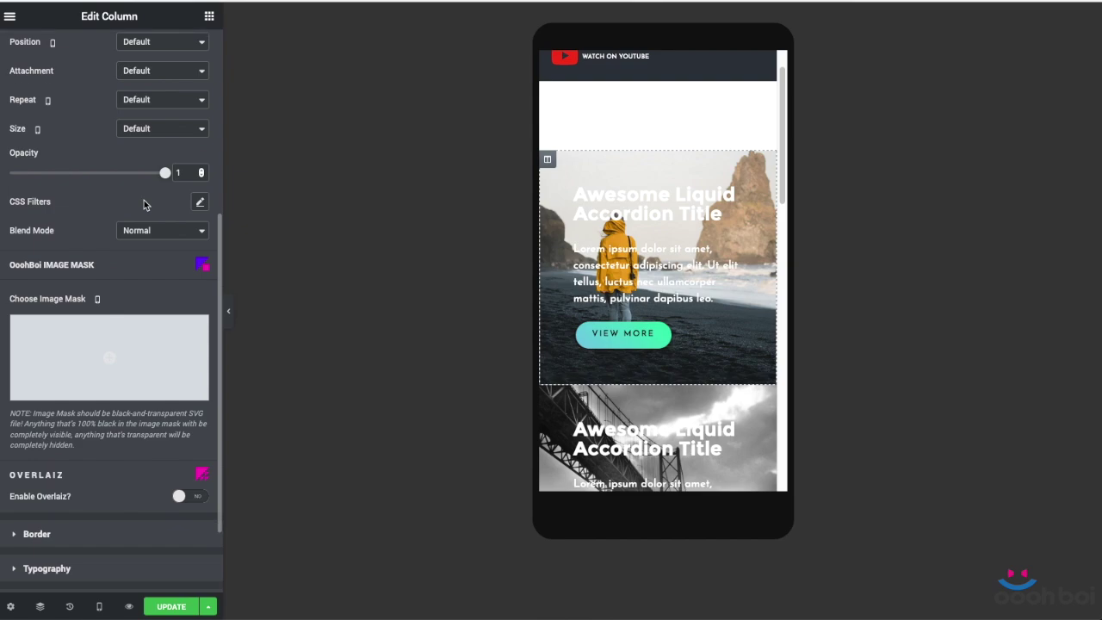
scroll(145, 205, down, 1)
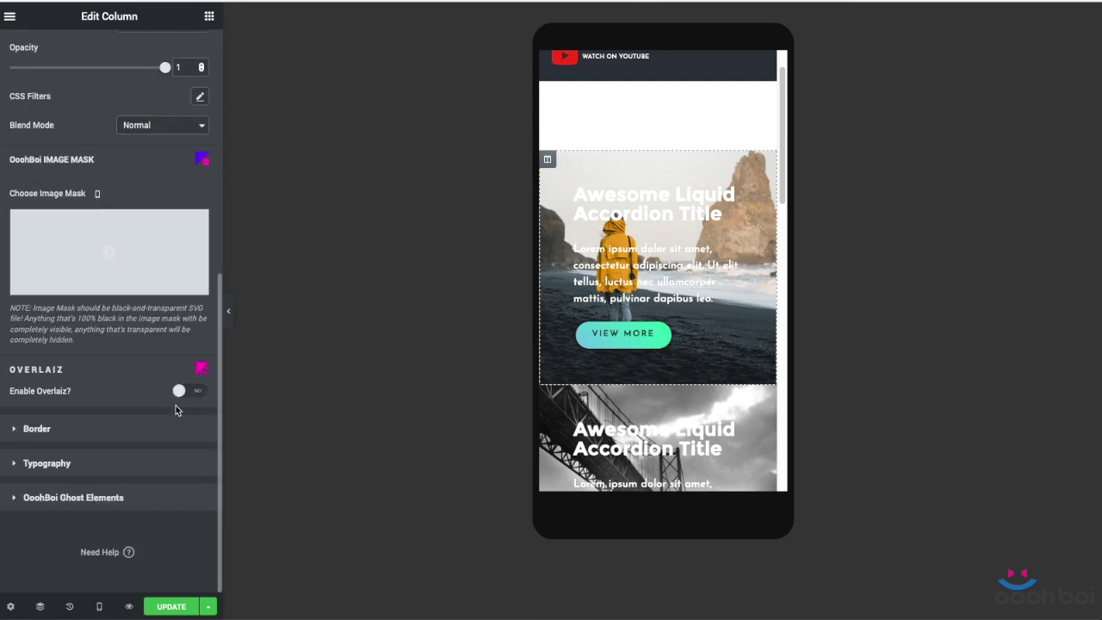
click(199, 392)
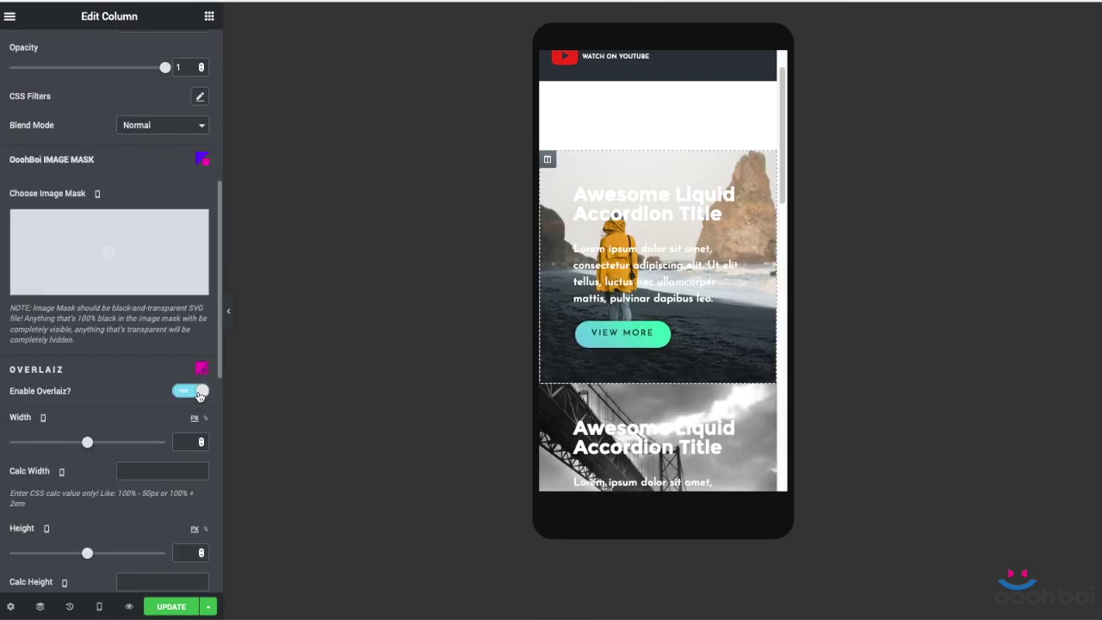
scroll(144, 385, down, 1)
scroll(144, 386, down, 3)
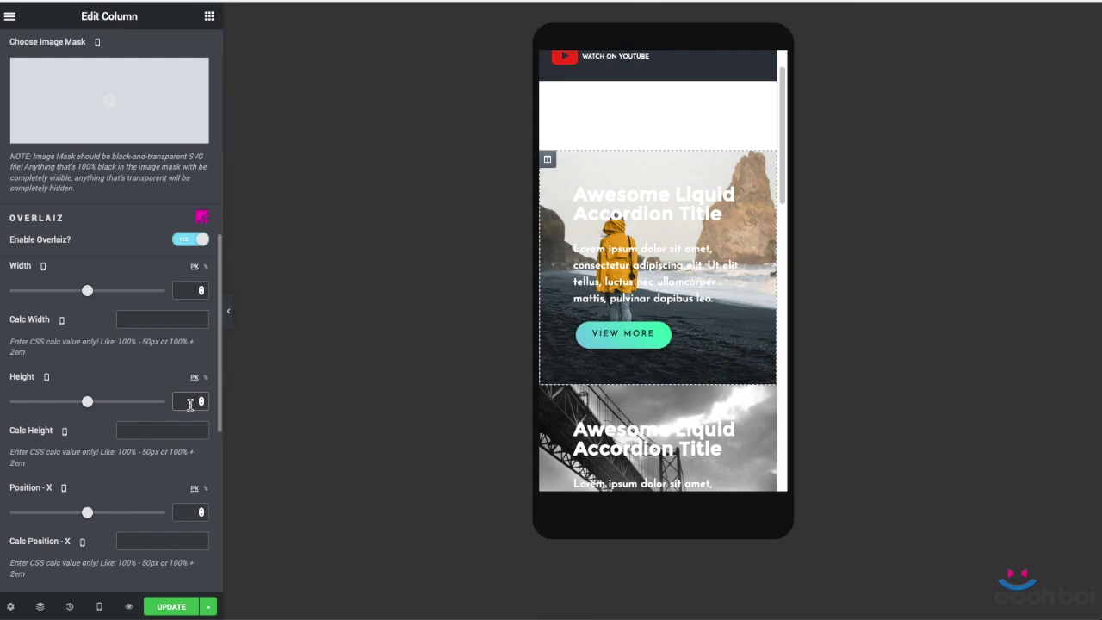
click(190, 404)
text(300)
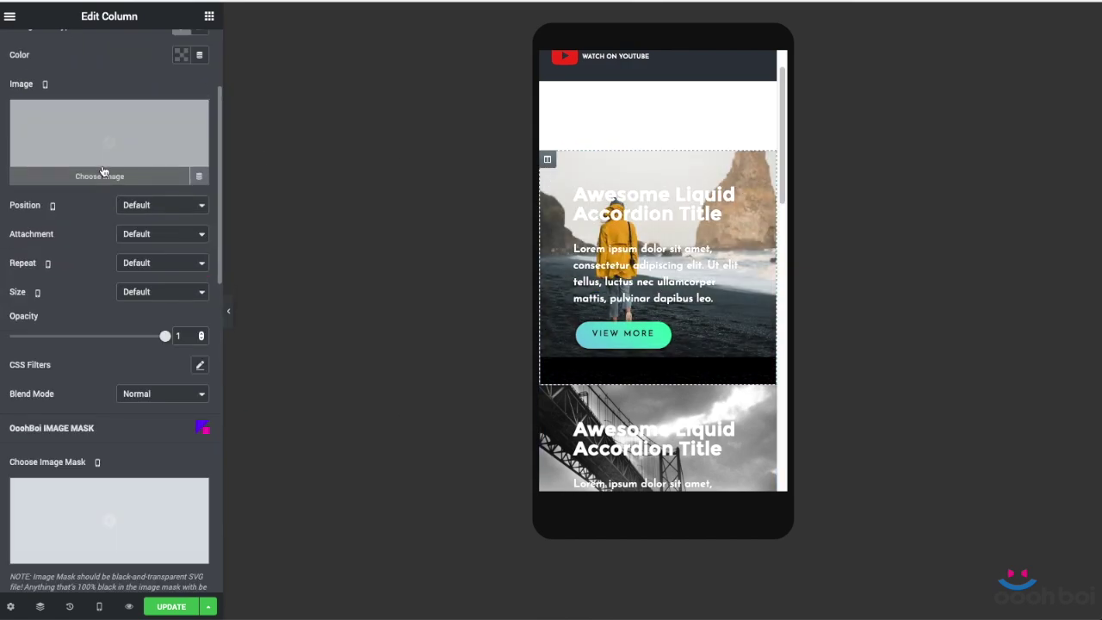
scroll(159, 117, up, 3)
click(183, 55)
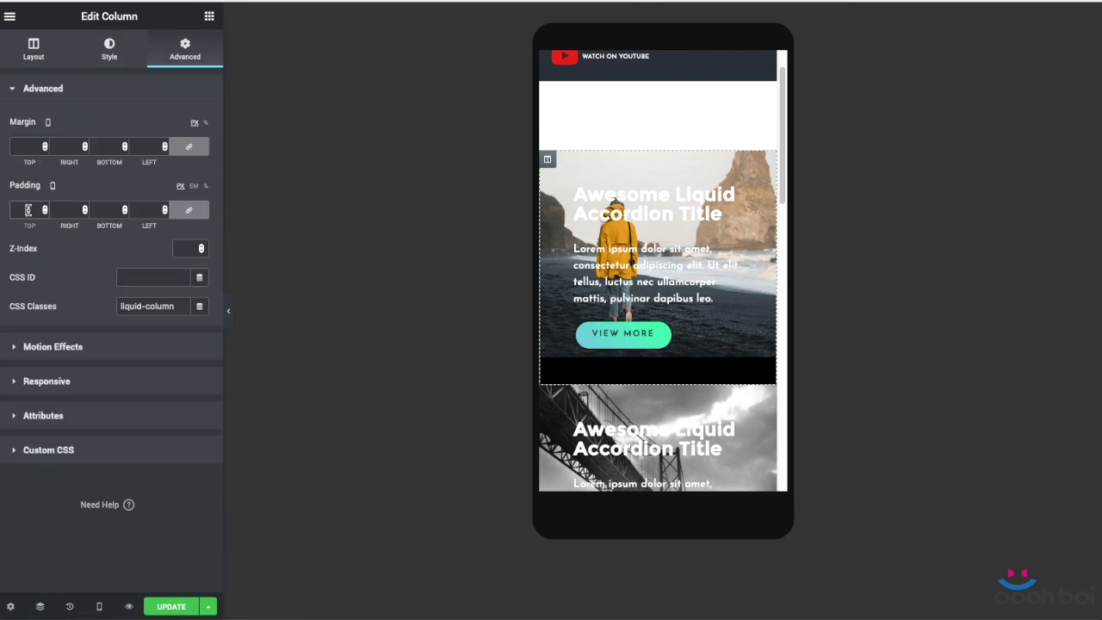
Step: Unlink the first column's padding and change its top padding from 50 to 350 px
click(190, 212)
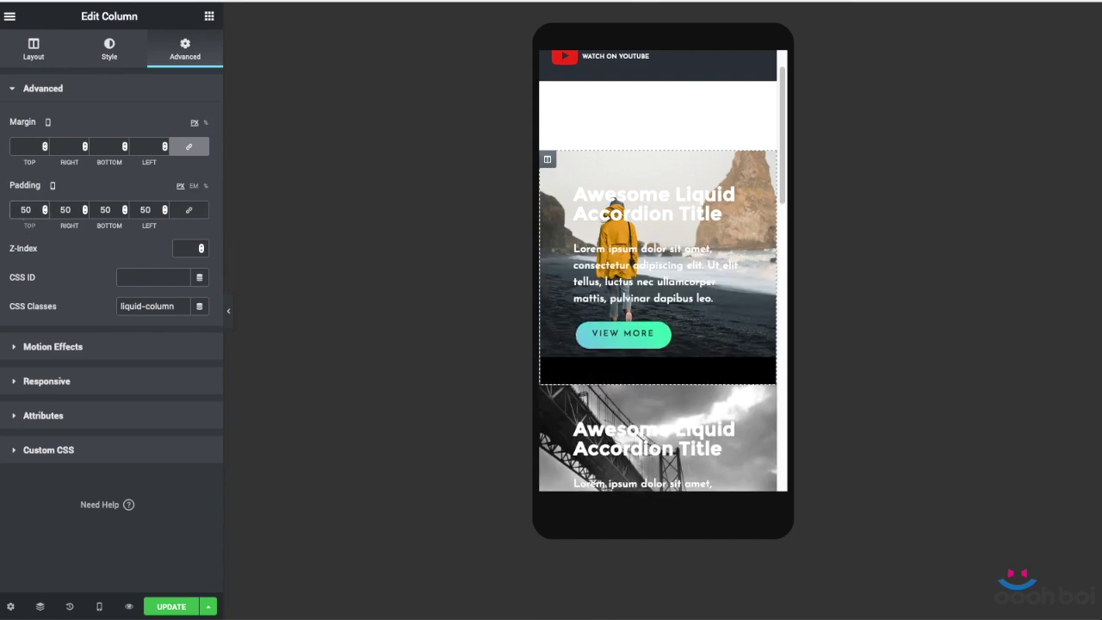
click(19, 209)
text(3)
scroll(693, 272, down, 2)
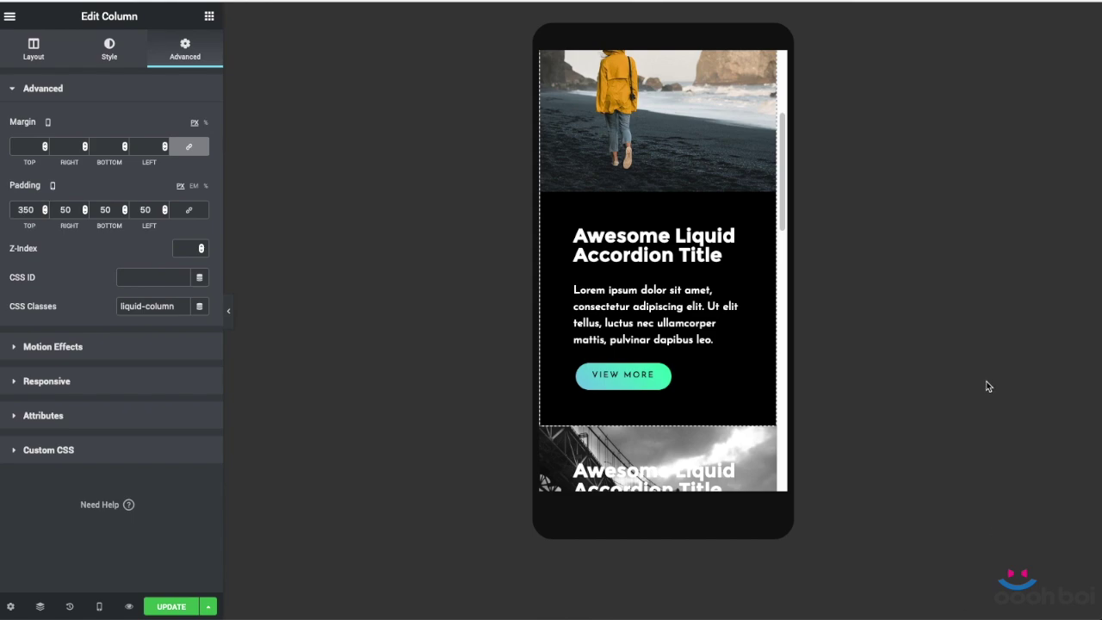
scroll(735, 388, down, 3)
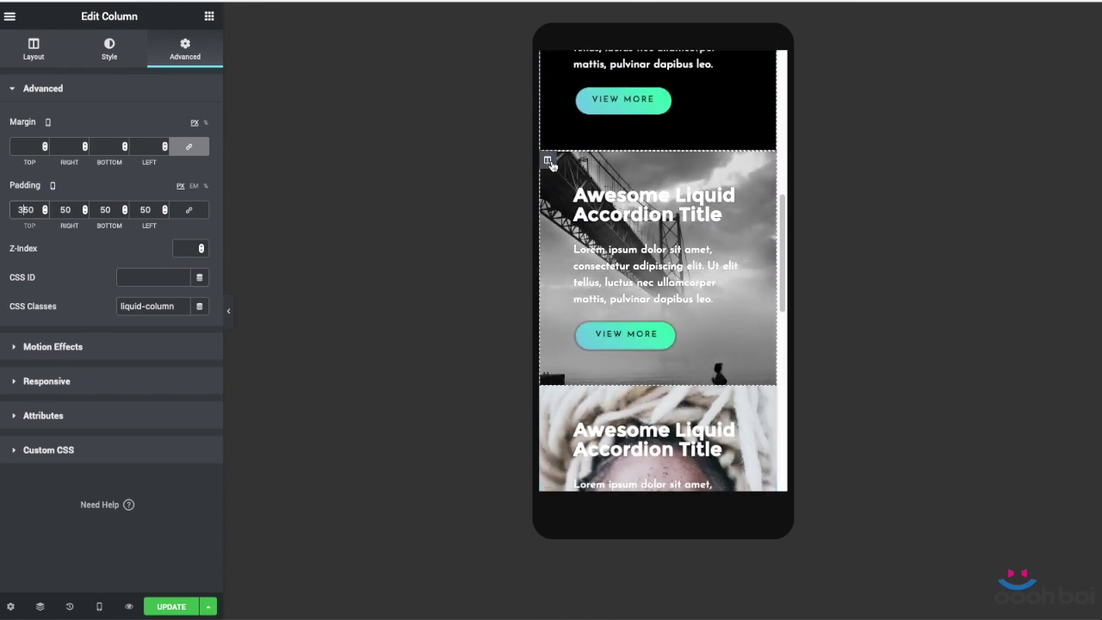
Step: Enable the Overlaiz overlay on the bridge column with a 300 px height
click(109, 50)
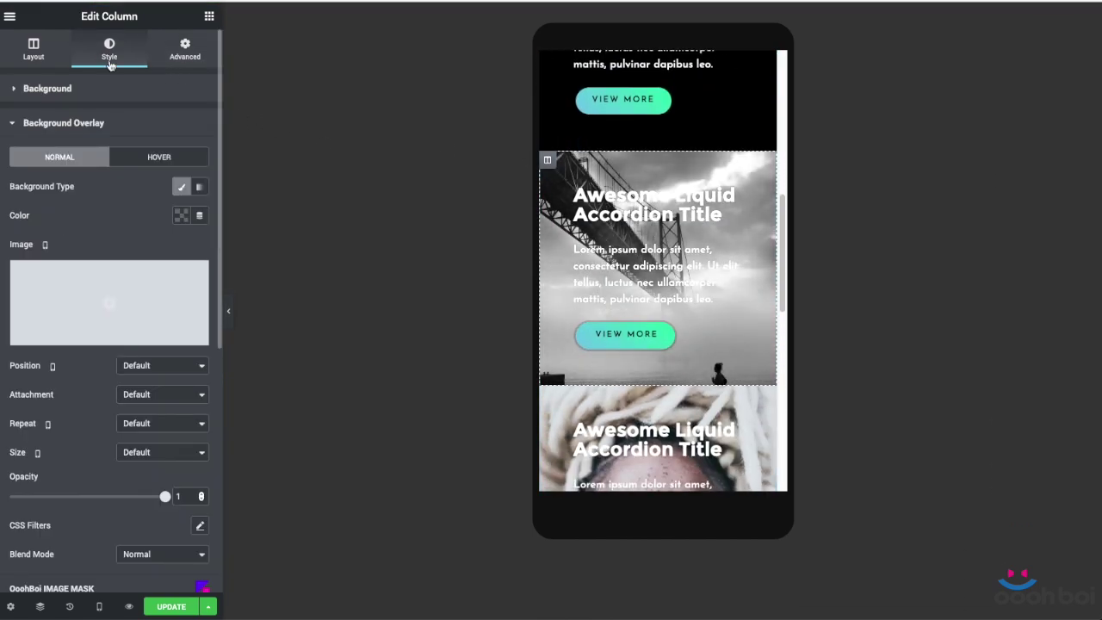
scroll(151, 405, down, 5)
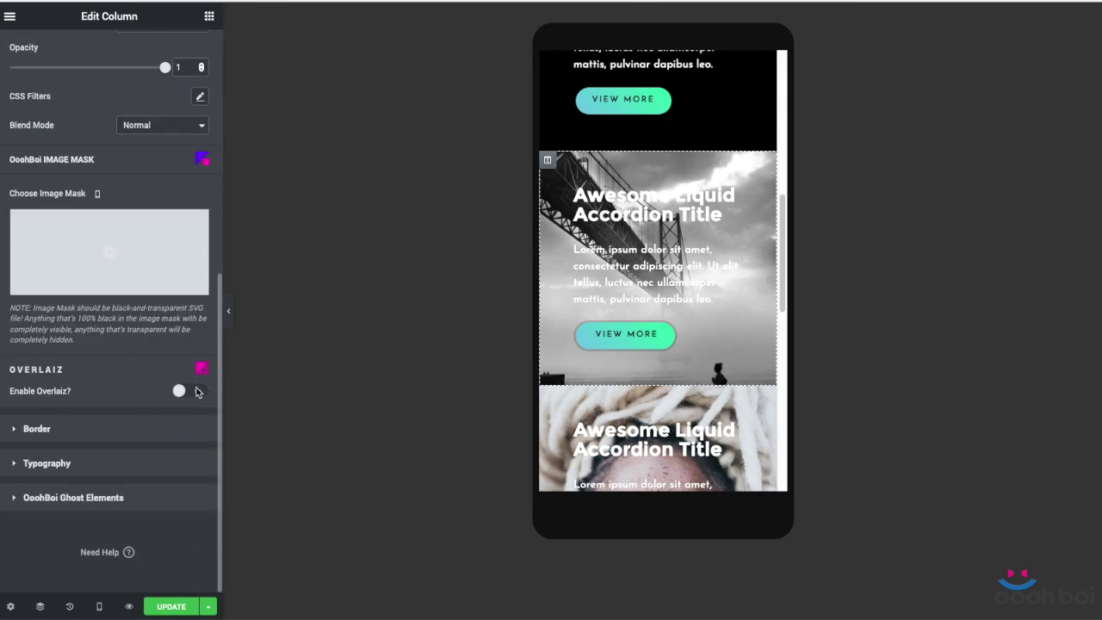
click(197, 393)
scroll(189, 333, down, 3)
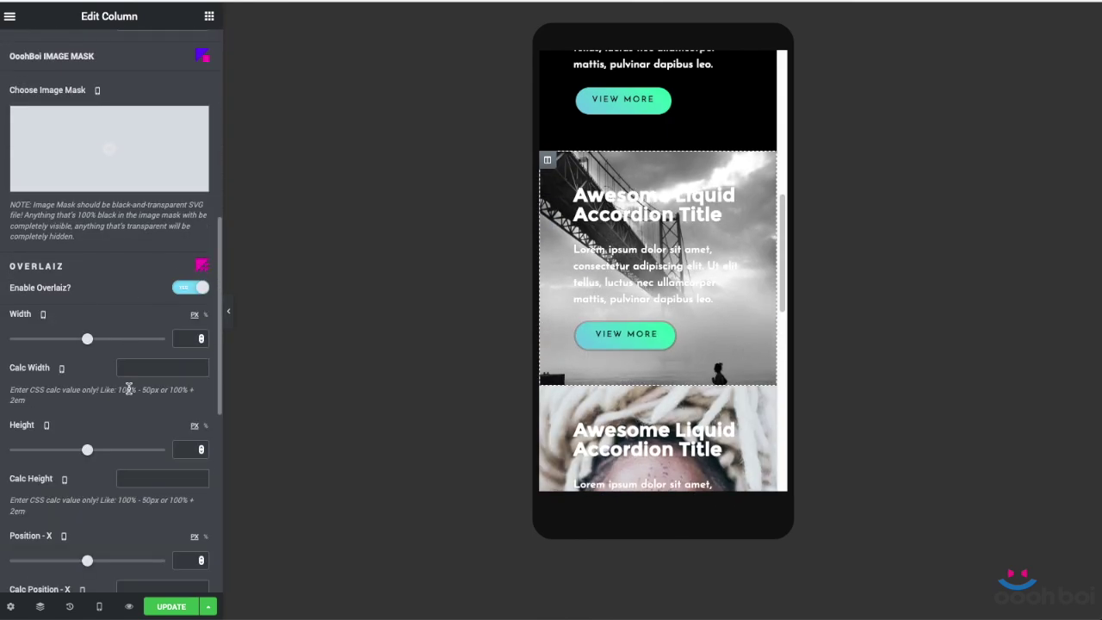
click(191, 333)
text(200)
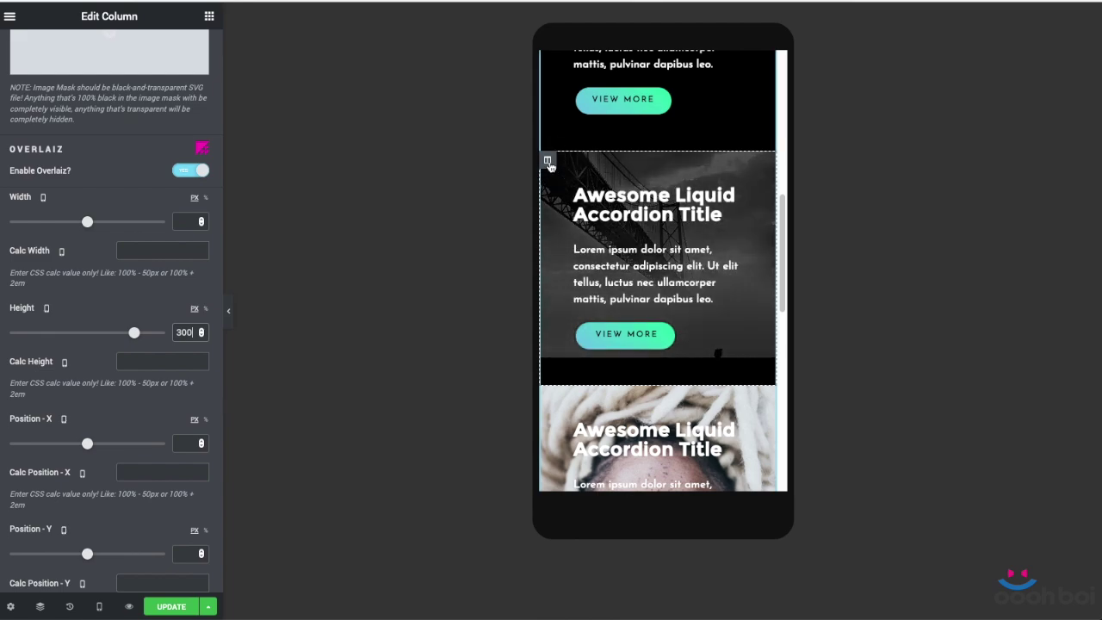
Step: Unlink the bridge column's padding and set its top padding to 350 px
scroll(60, 180, up, 5)
scroll(61, 181, up, 3)
click(184, 49)
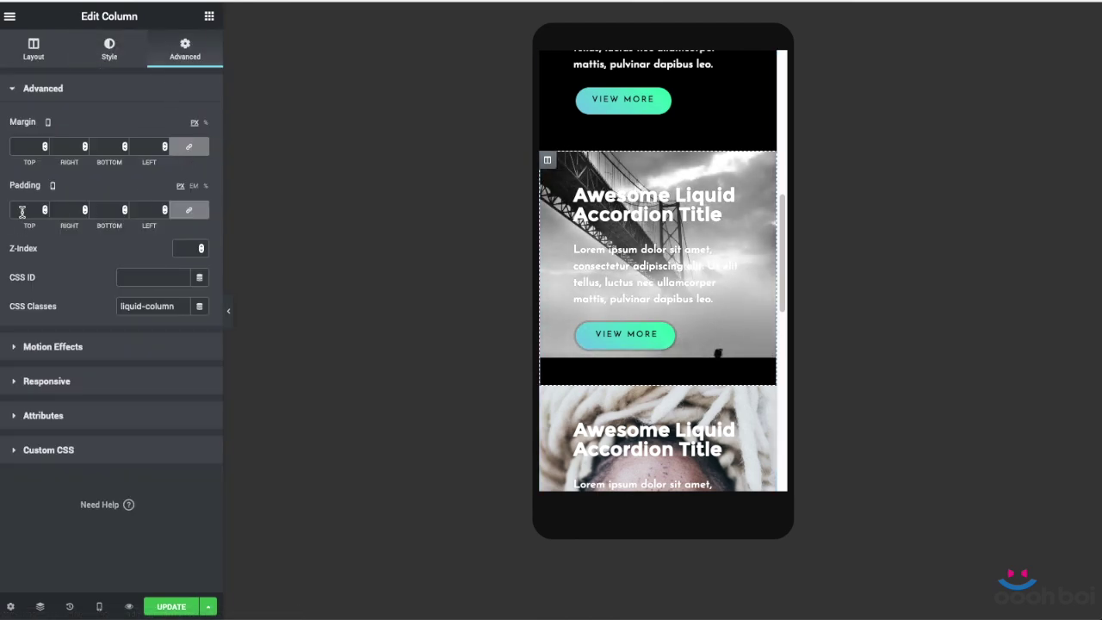
click(189, 207)
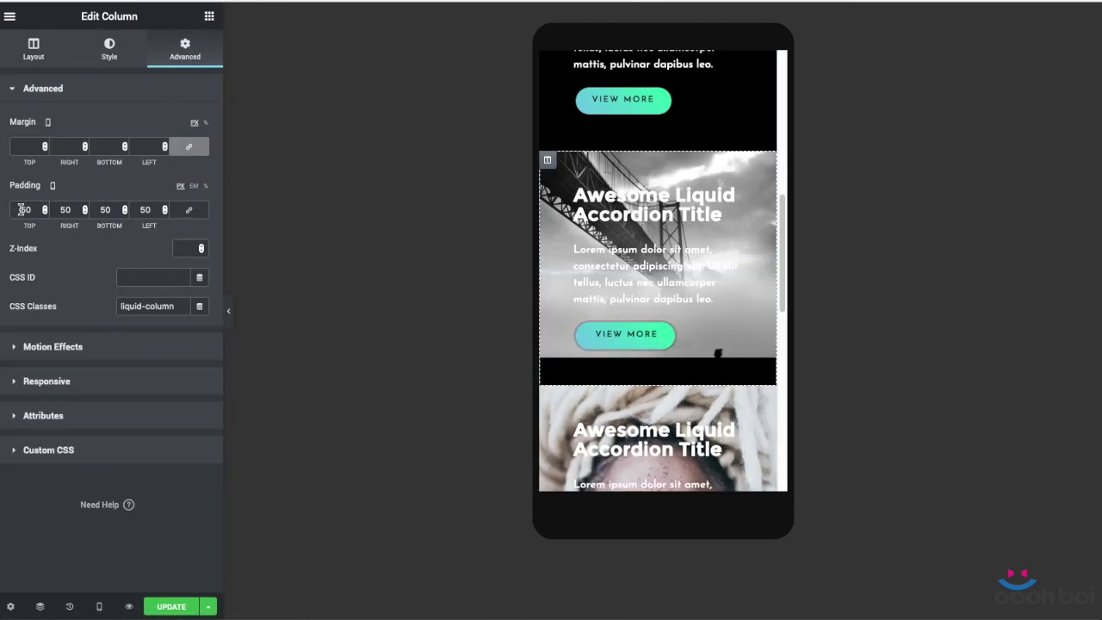
click(21, 209)
text(3)
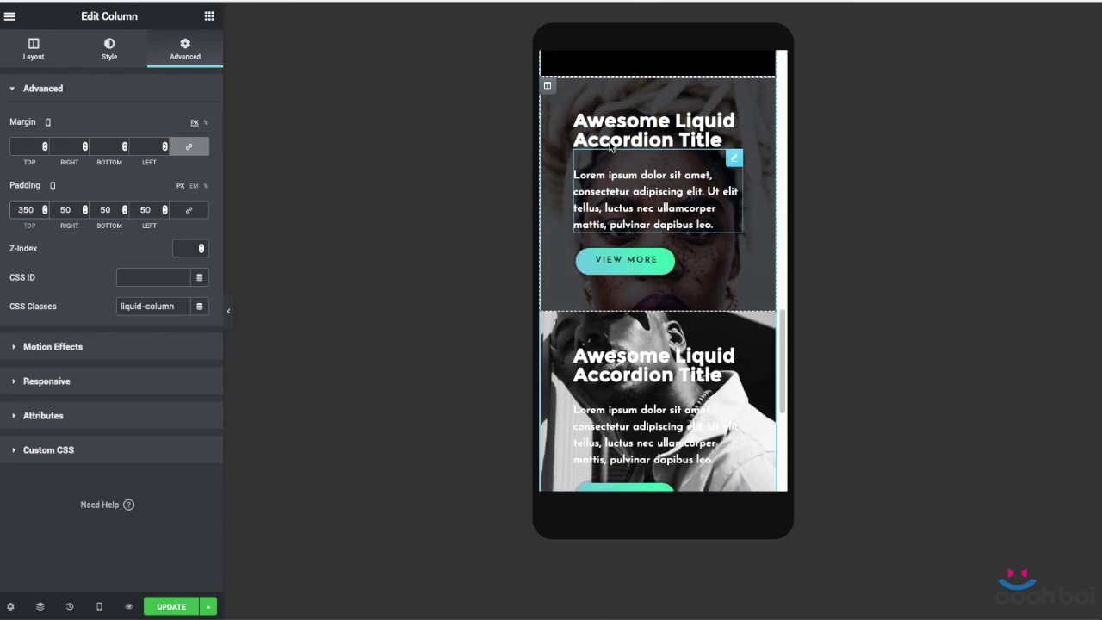
Step: Enable the Overlaiz overlay on the freckled portrait column with a 300 px height
click(109, 49)
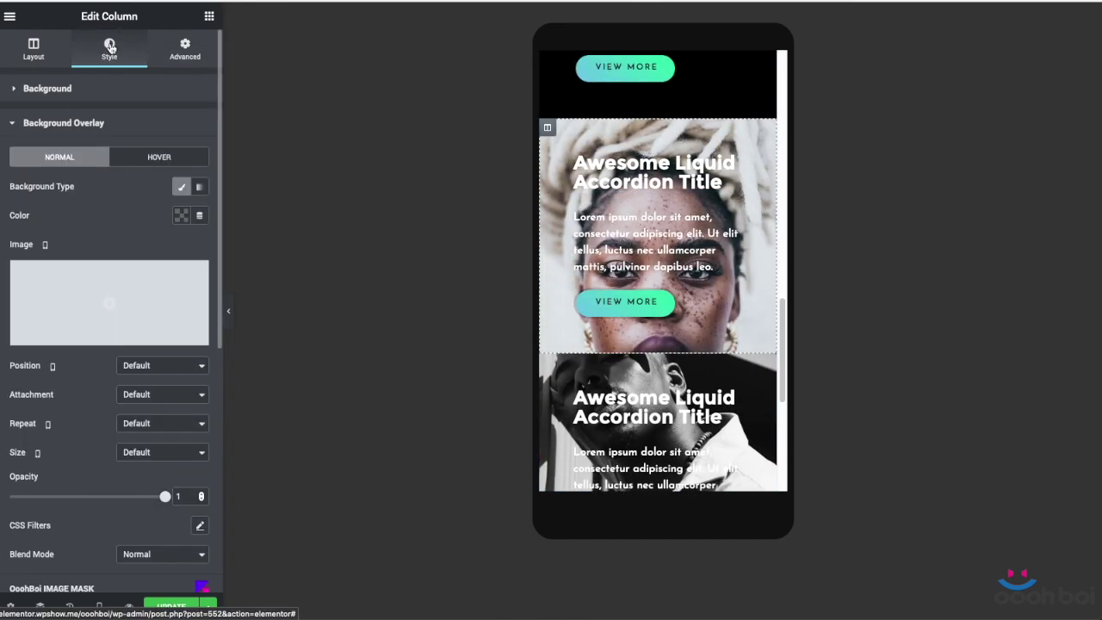
scroll(136, 216, down, 5)
scroll(135, 224, down, 3)
click(180, 387)
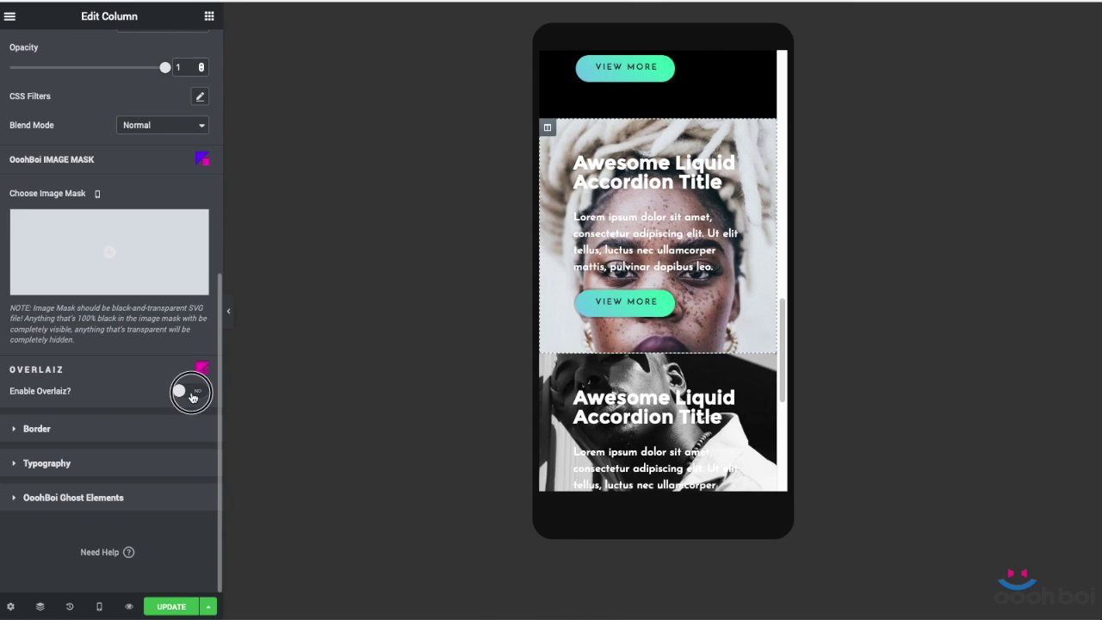
scroll(148, 415, down, 4)
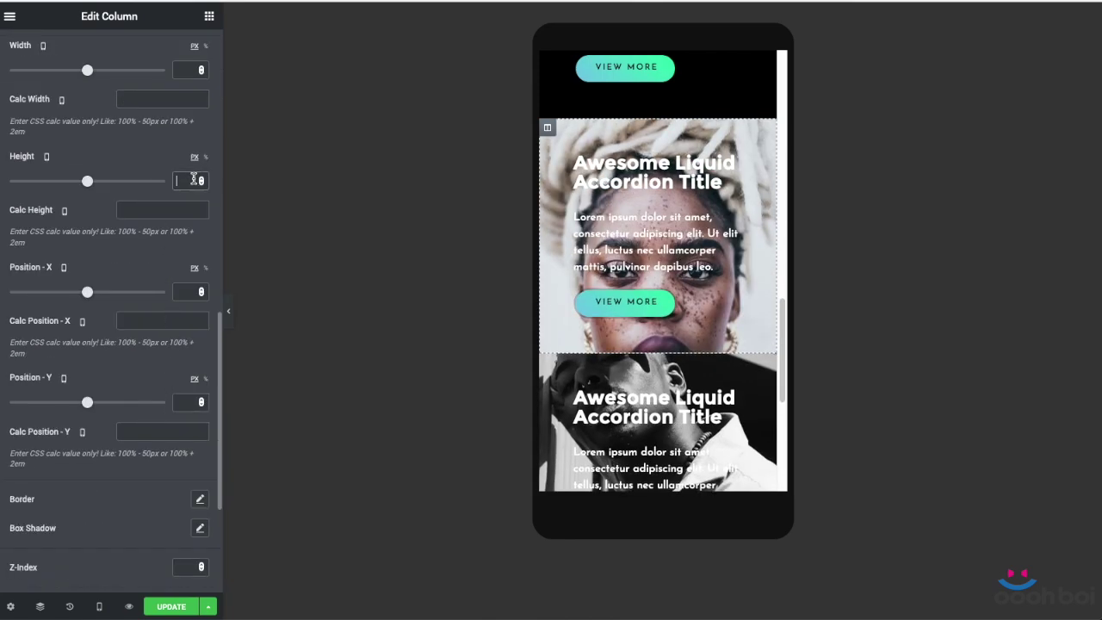
text(100)
Step: Unlink the portrait column's padding and set its top padding to 350 px
scroll(129, 258, up, 10)
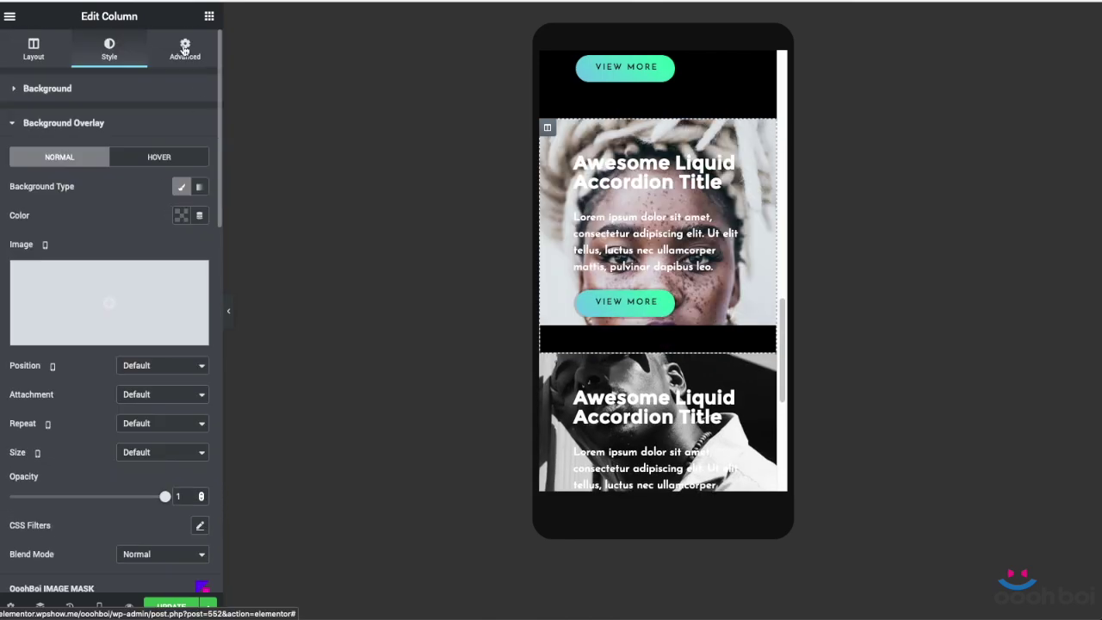
click(185, 49)
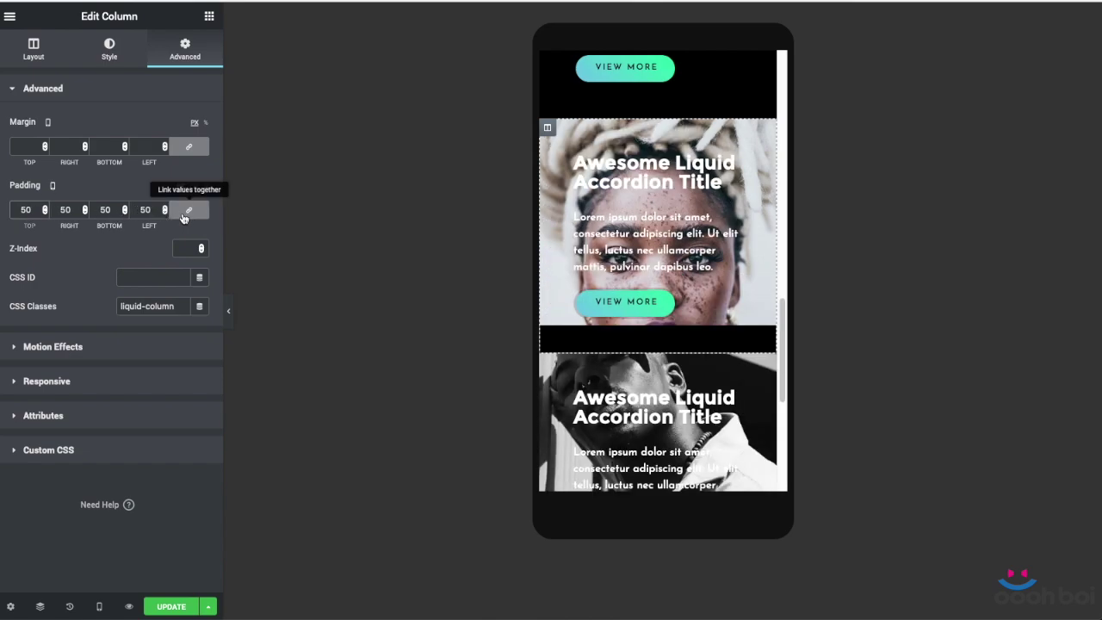
click(182, 217)
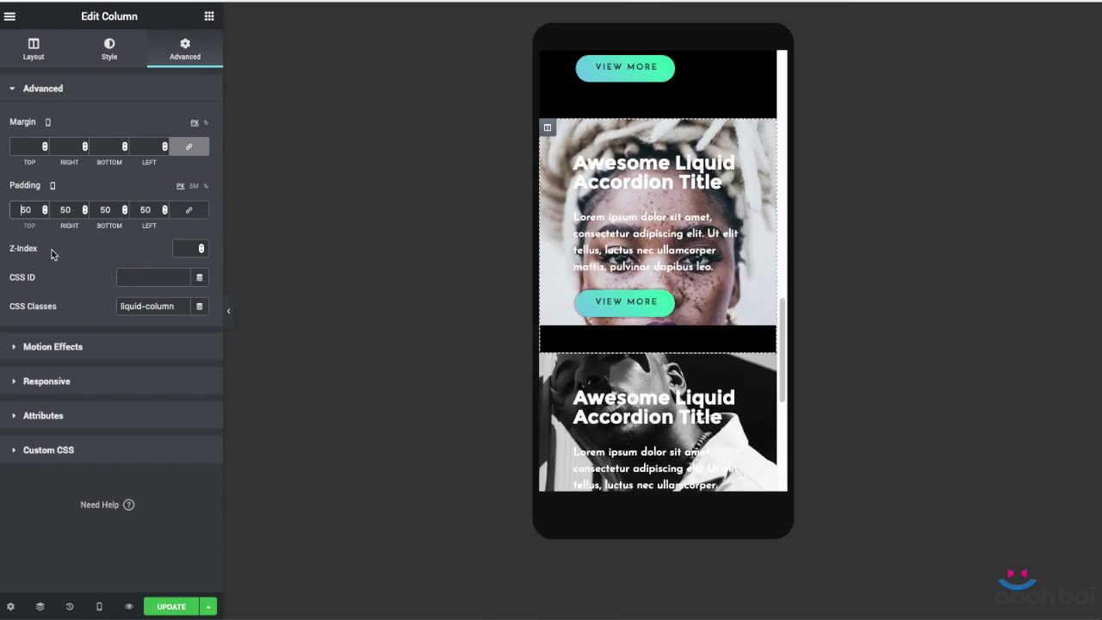
text(3)
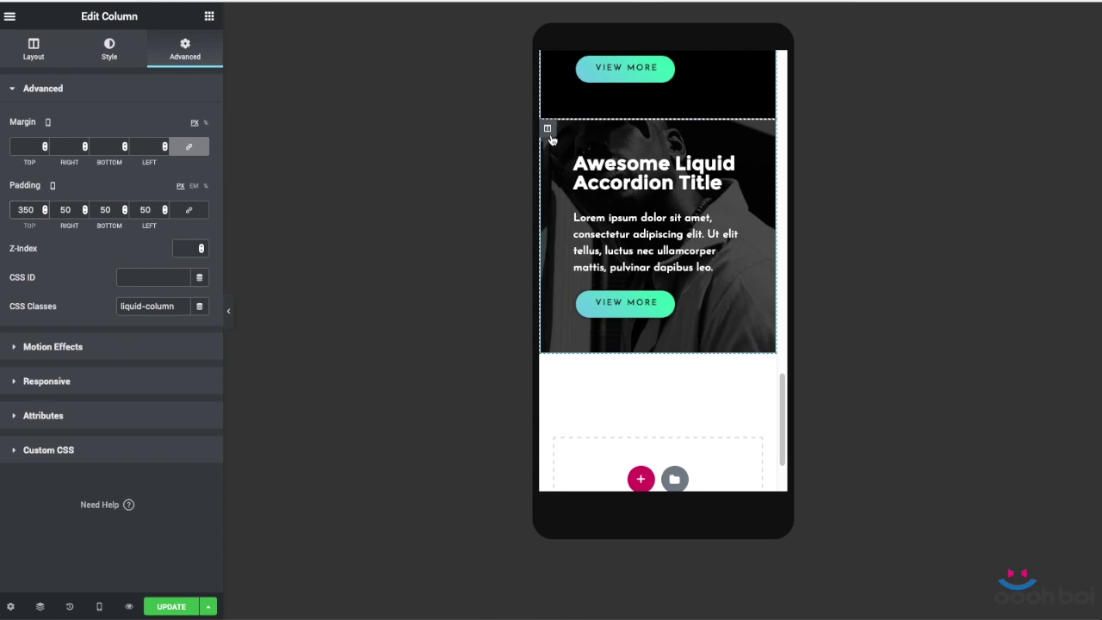
Step: Turn on the Overlaiz overlay for the last portrait column with a 300 px height
click(112, 52)
scroll(147, 184, down, 5)
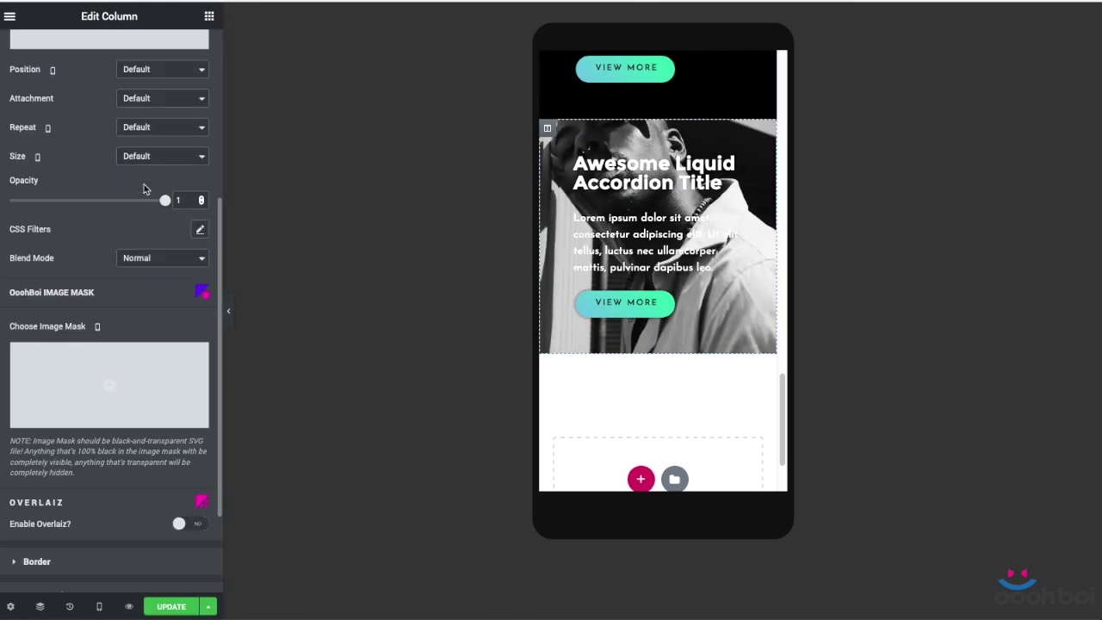
click(195, 391)
scroll(164, 344, down, 3)
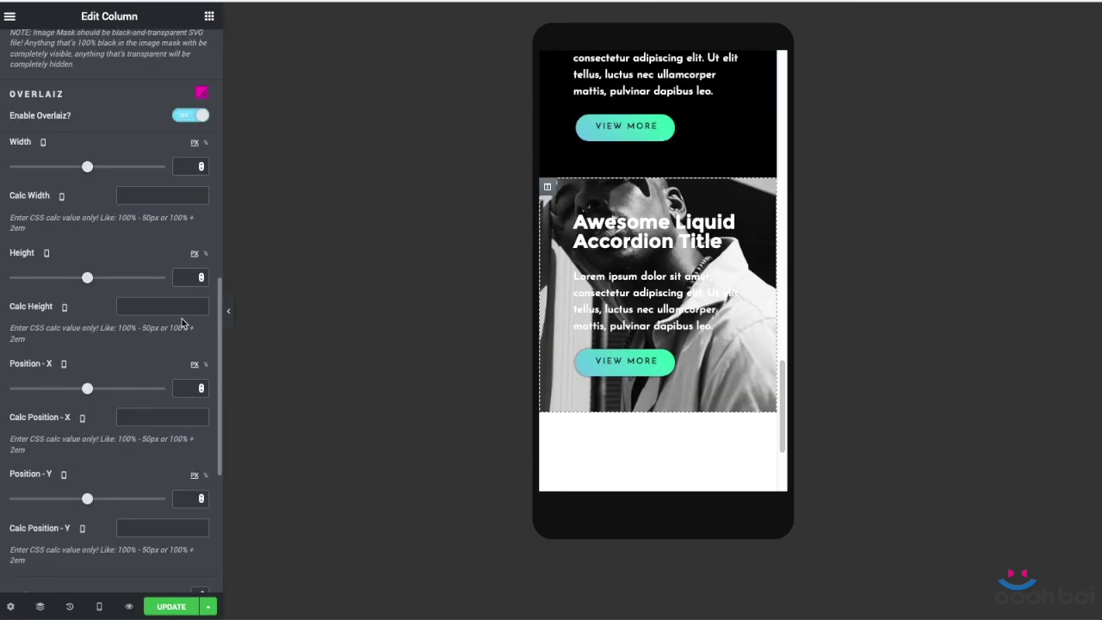
click(186, 277)
text(100)
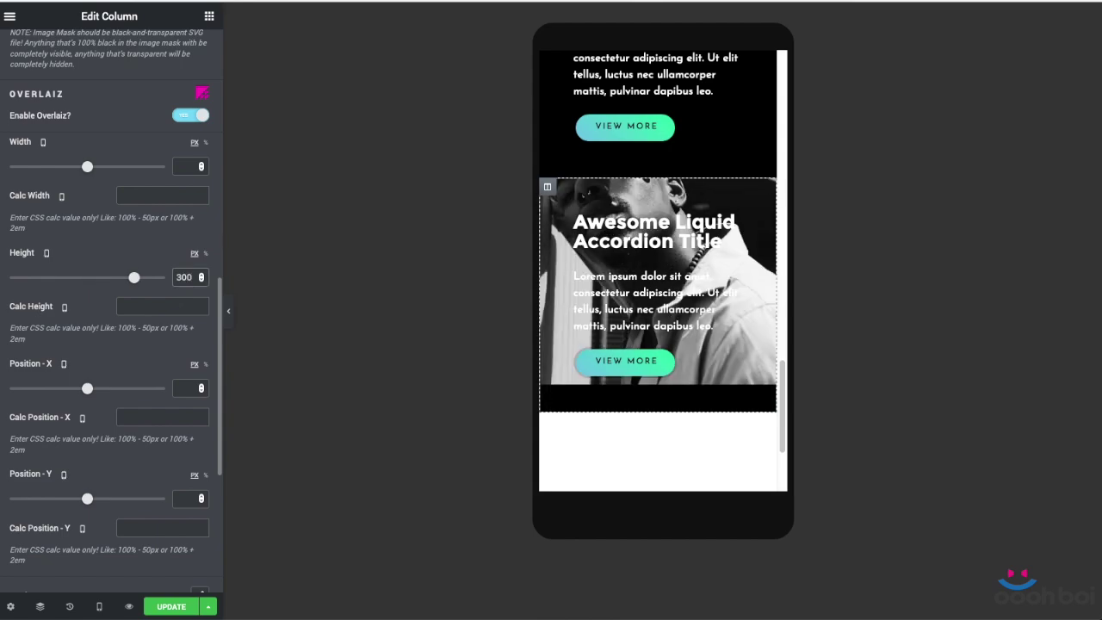
scroll(154, 335, up, 10)
Step: Give the column 50 px padding on all sides, with 350 px top padding for mobile
click(185, 50)
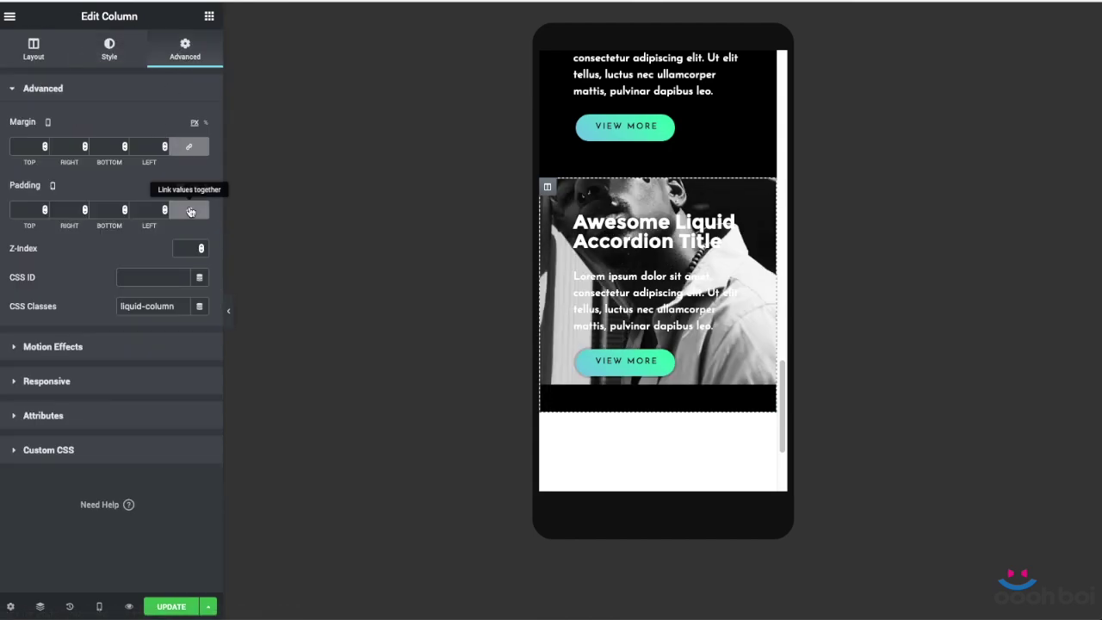
click(189, 210)
text(50)
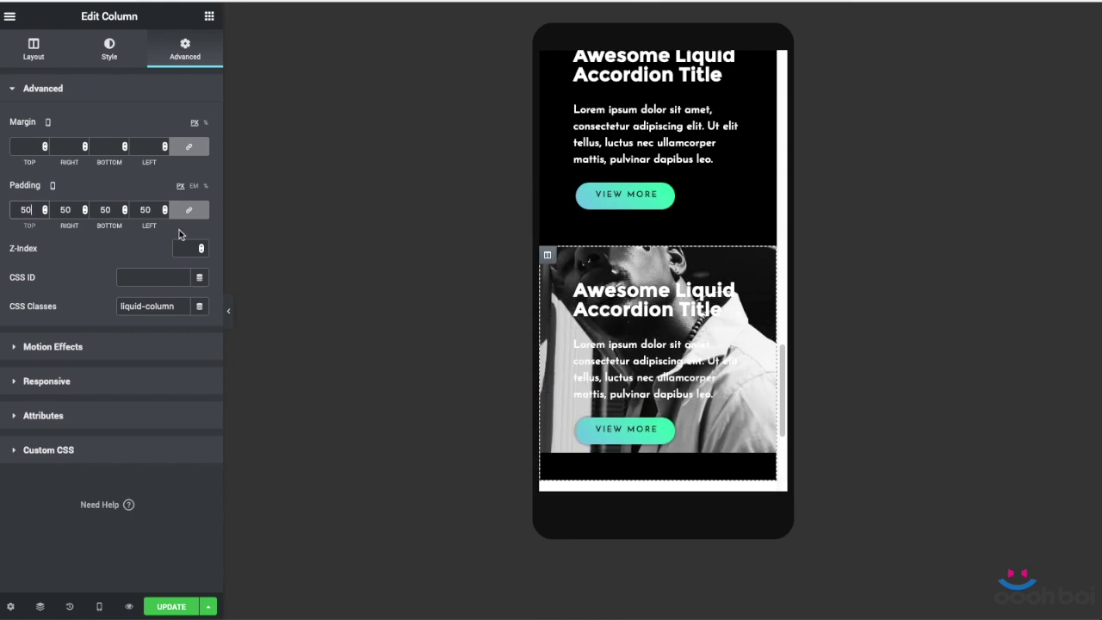
click(187, 211)
click(21, 210)
text(3)
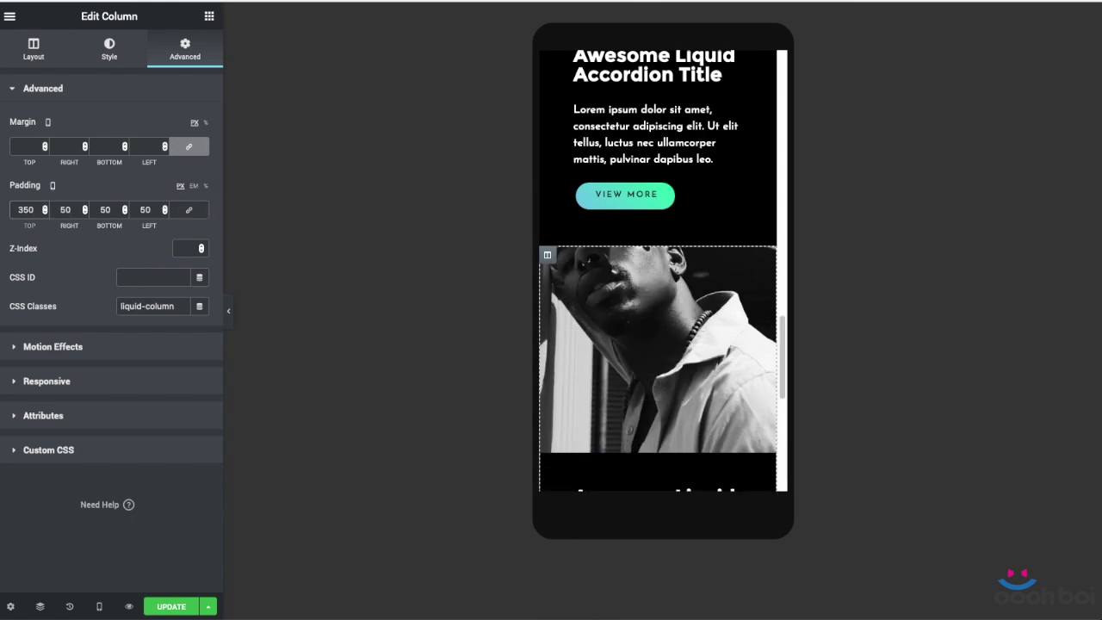
scroll(646, 360, down, 3)
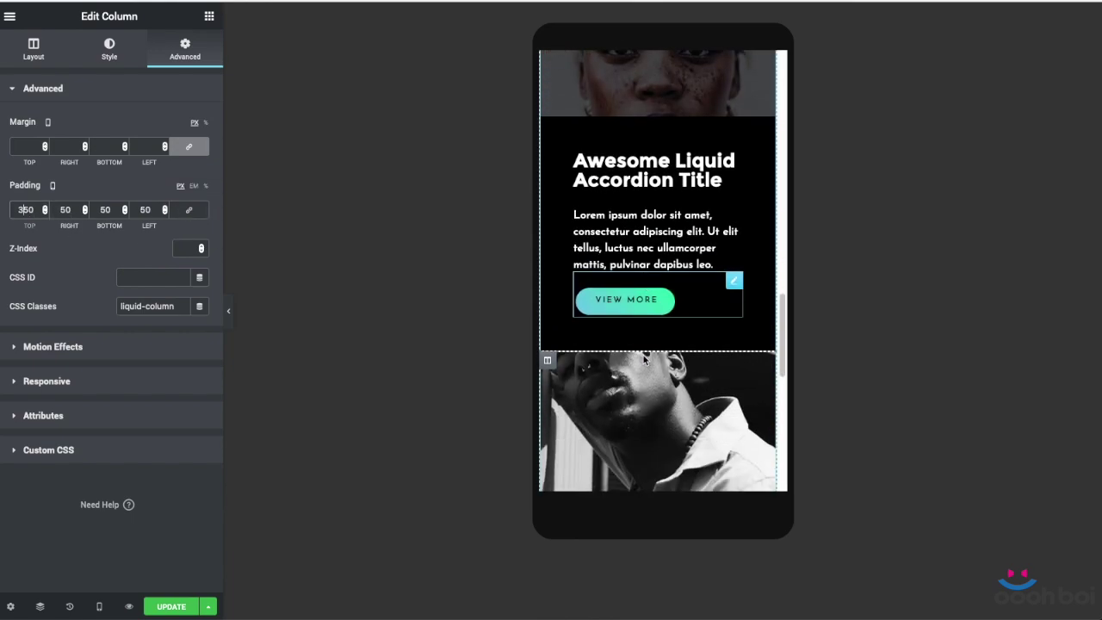
scroll(671, 369, up, 1)
scroll(694, 376, down, 8)
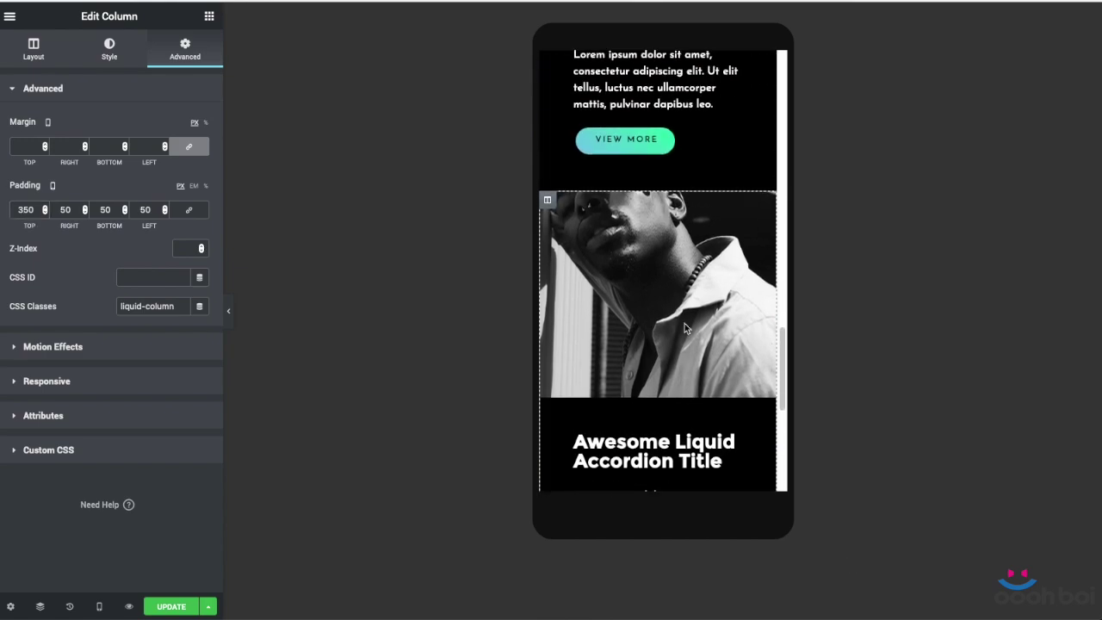
Step: Switch the responsive preview back to Desktop to view the four side-by-side columns
click(102, 608)
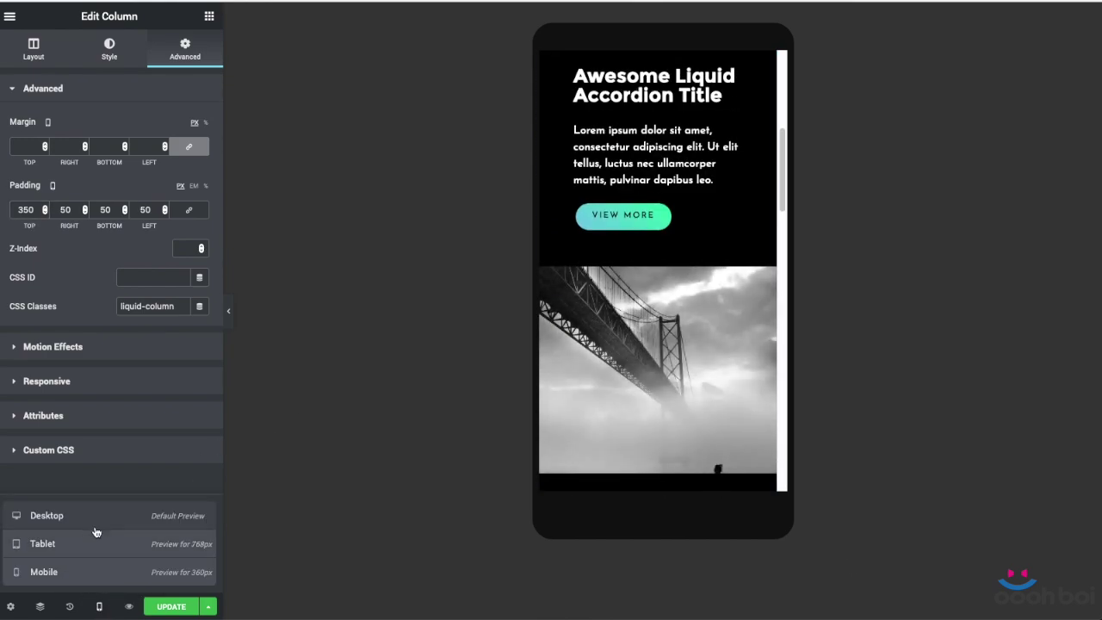
click(86, 518)
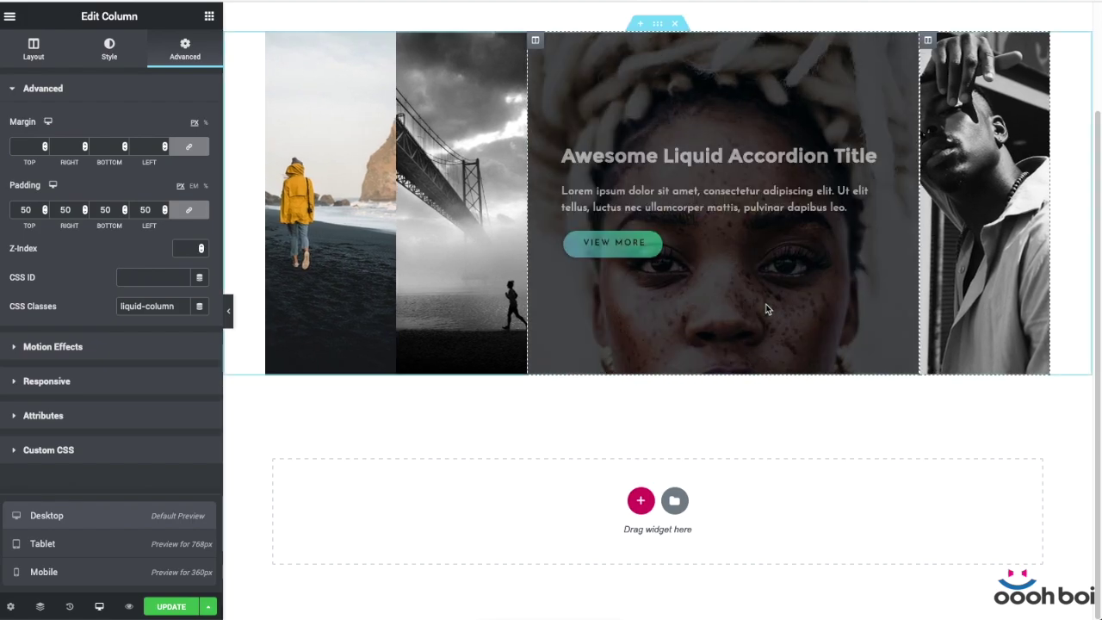